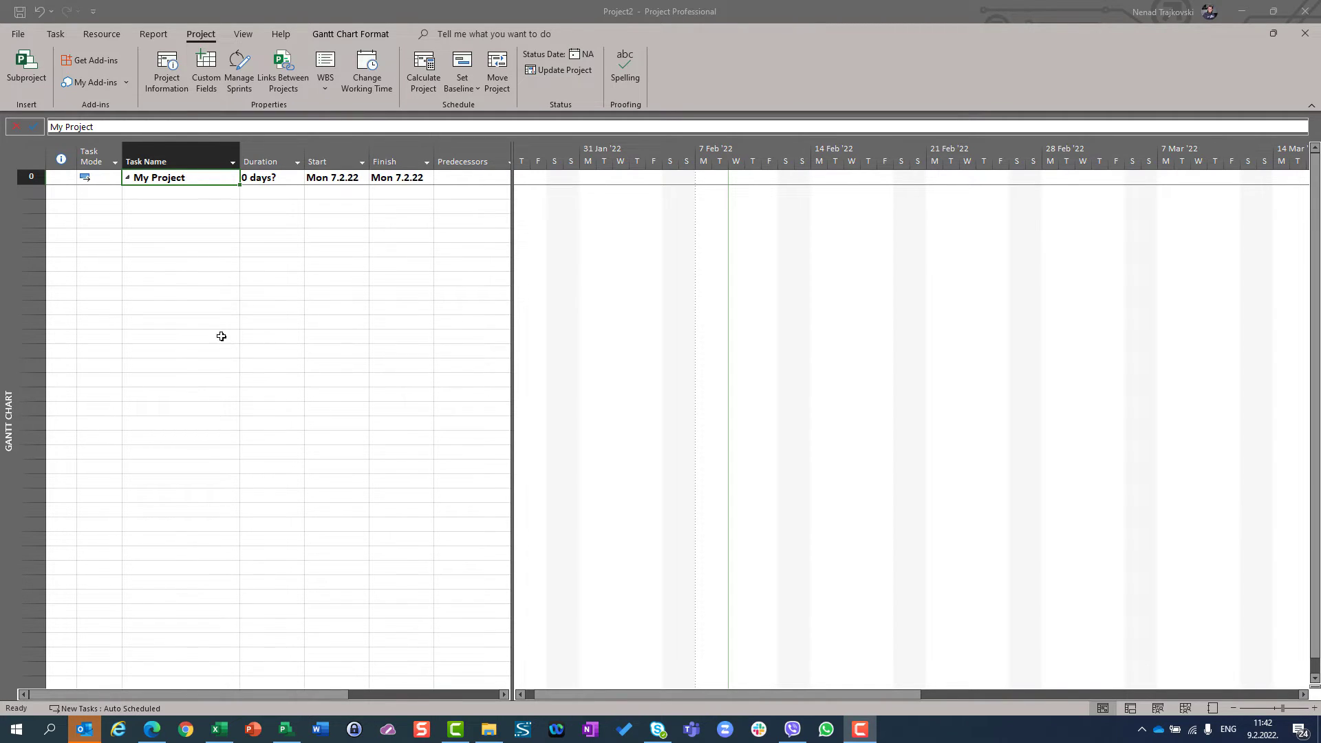
# Set the project to schedule from the Project Start Date in the project information
pyautogui.click(196, 34)
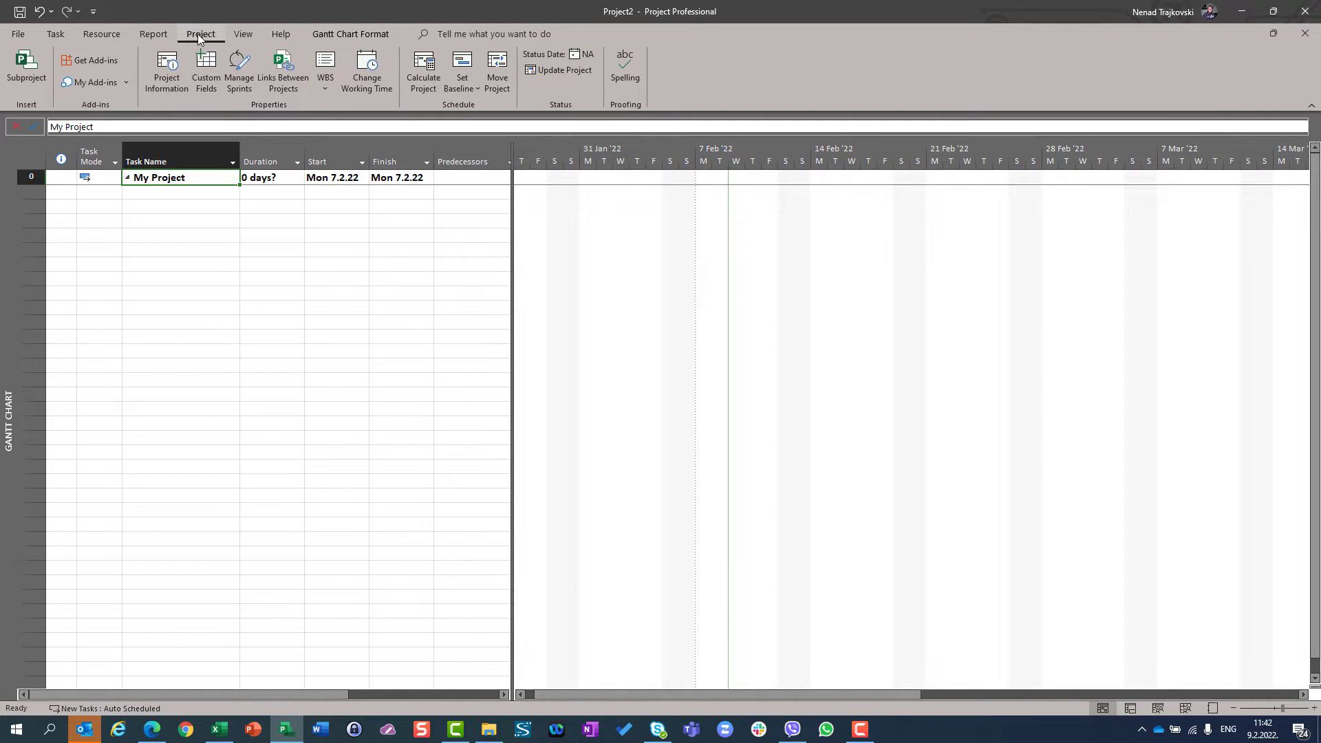
pyautogui.click(171, 88)
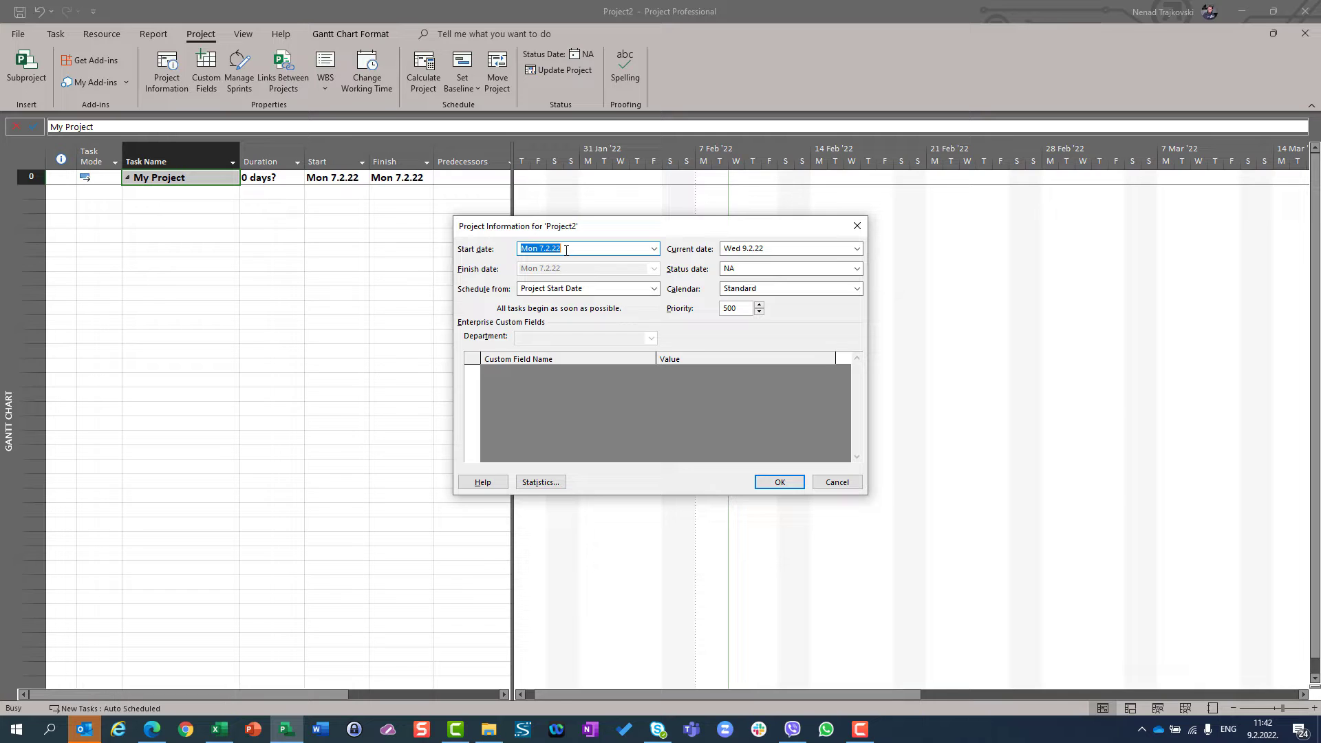
pyautogui.click(562, 292)
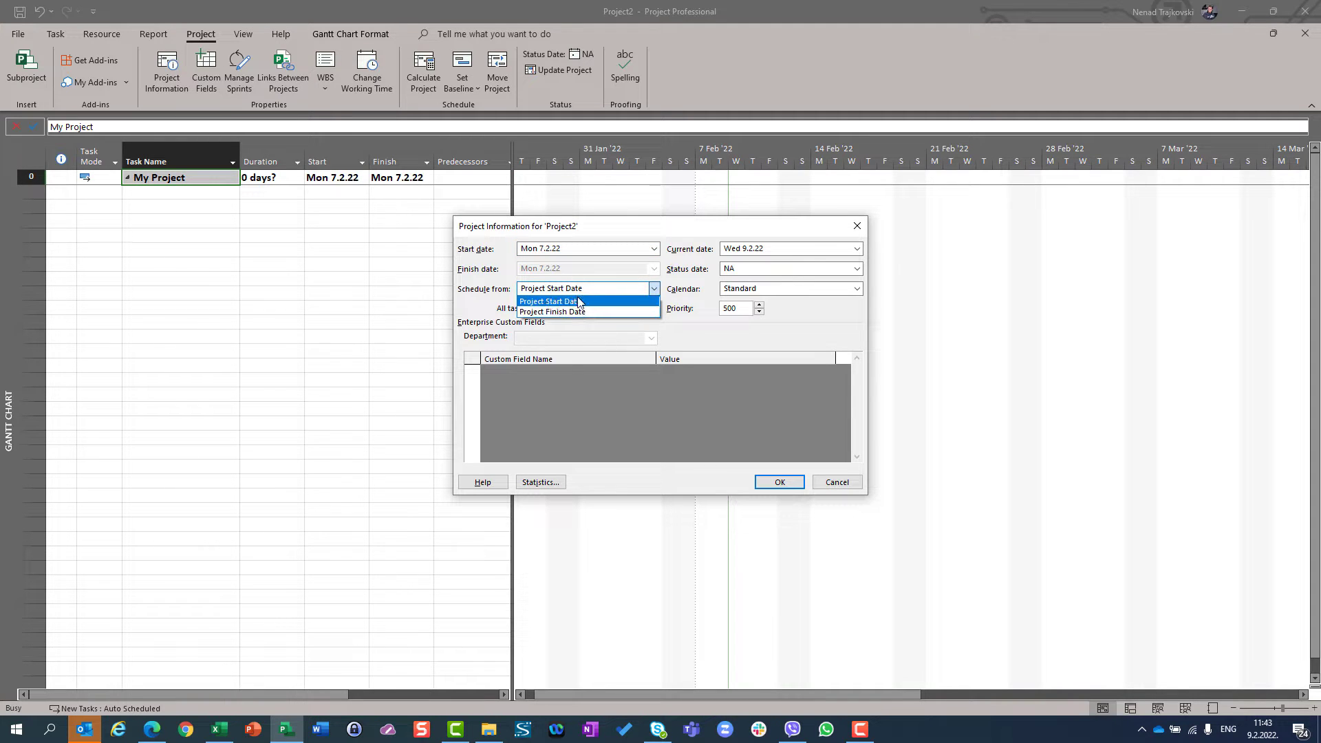
pyautogui.click(578, 302)
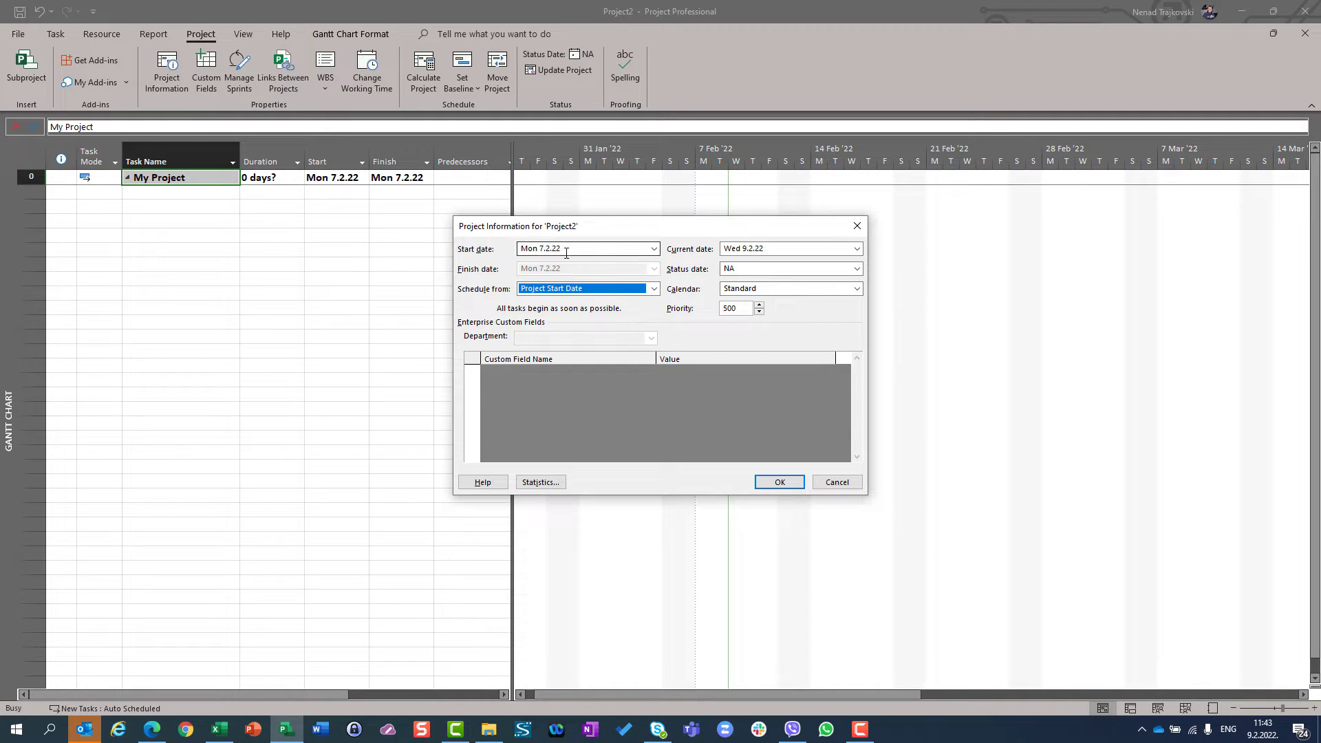
pyautogui.click(784, 485)
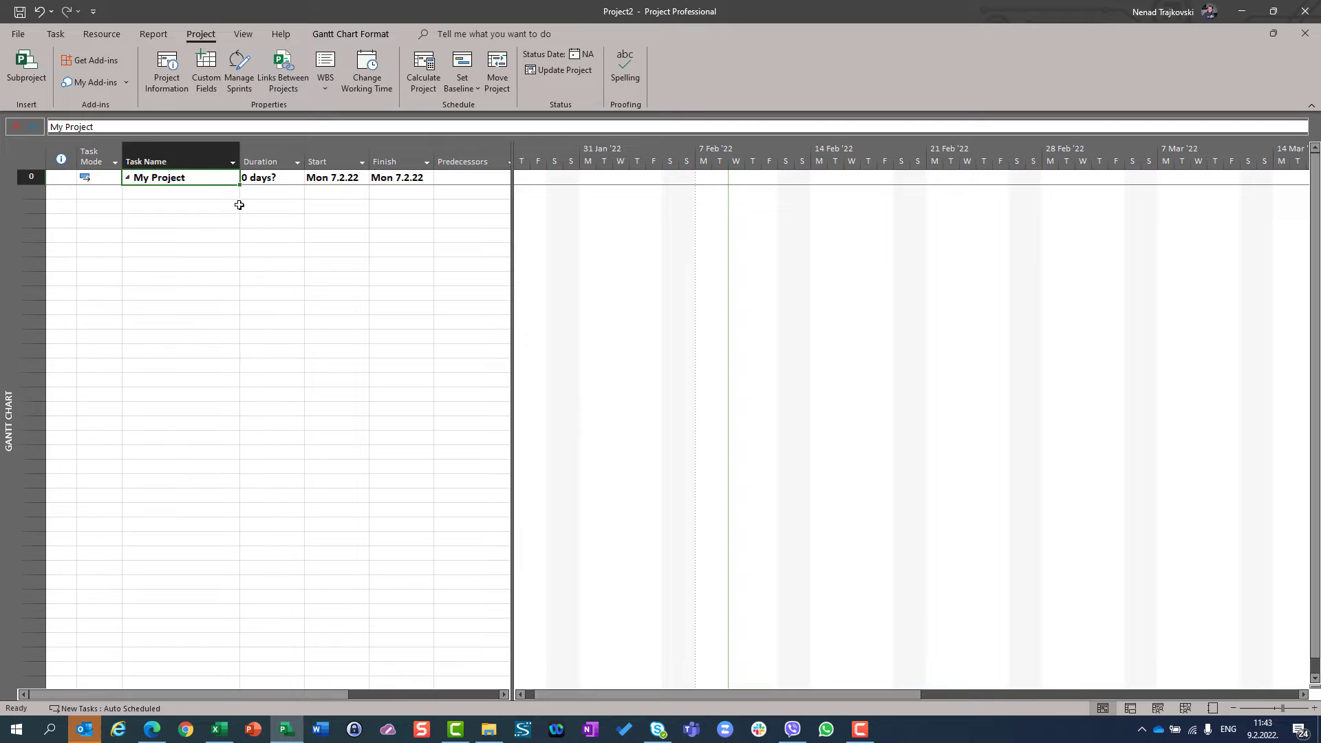
# Enter five tasks named Task1, Task2, Task3, Task4 and Task5 below the project summary task
pyautogui.click(211, 193)
pyautogui.write('T')
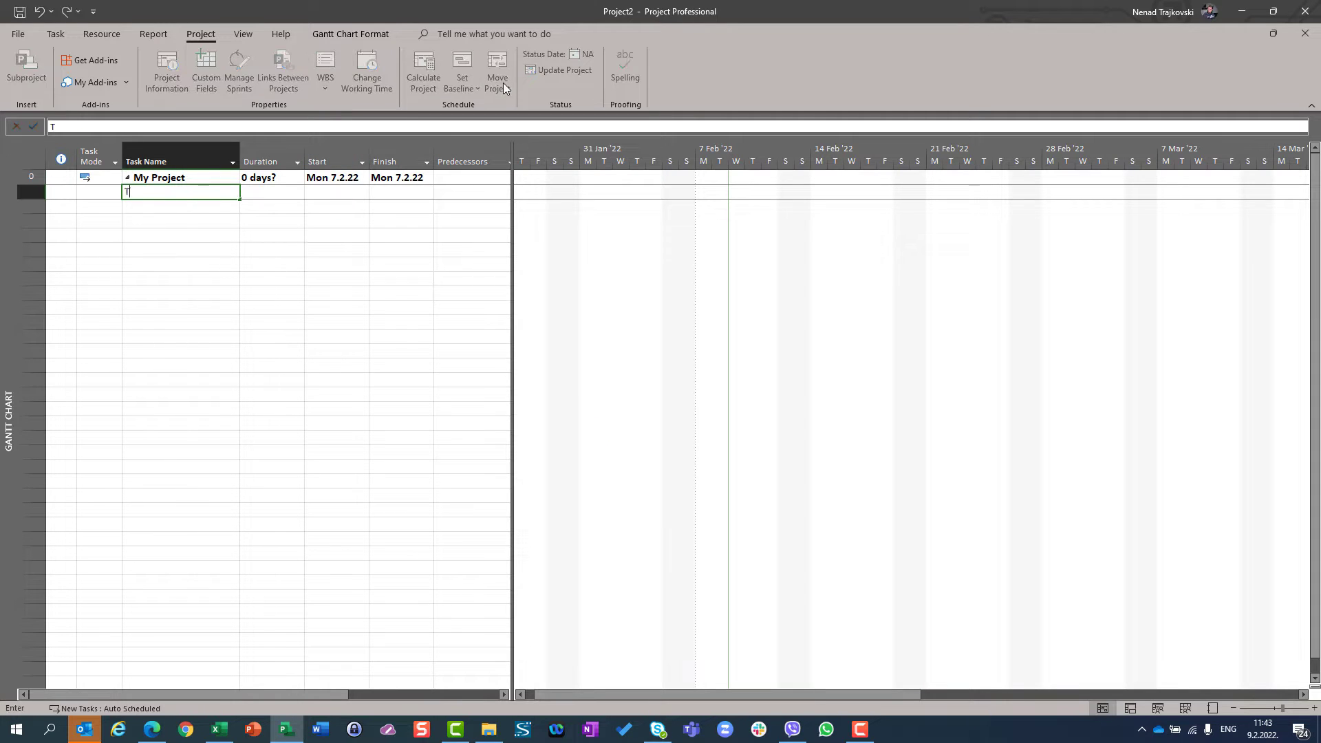
pyautogui.write('ask1')
pyautogui.press('Return')
pyautogui.write('Tak')
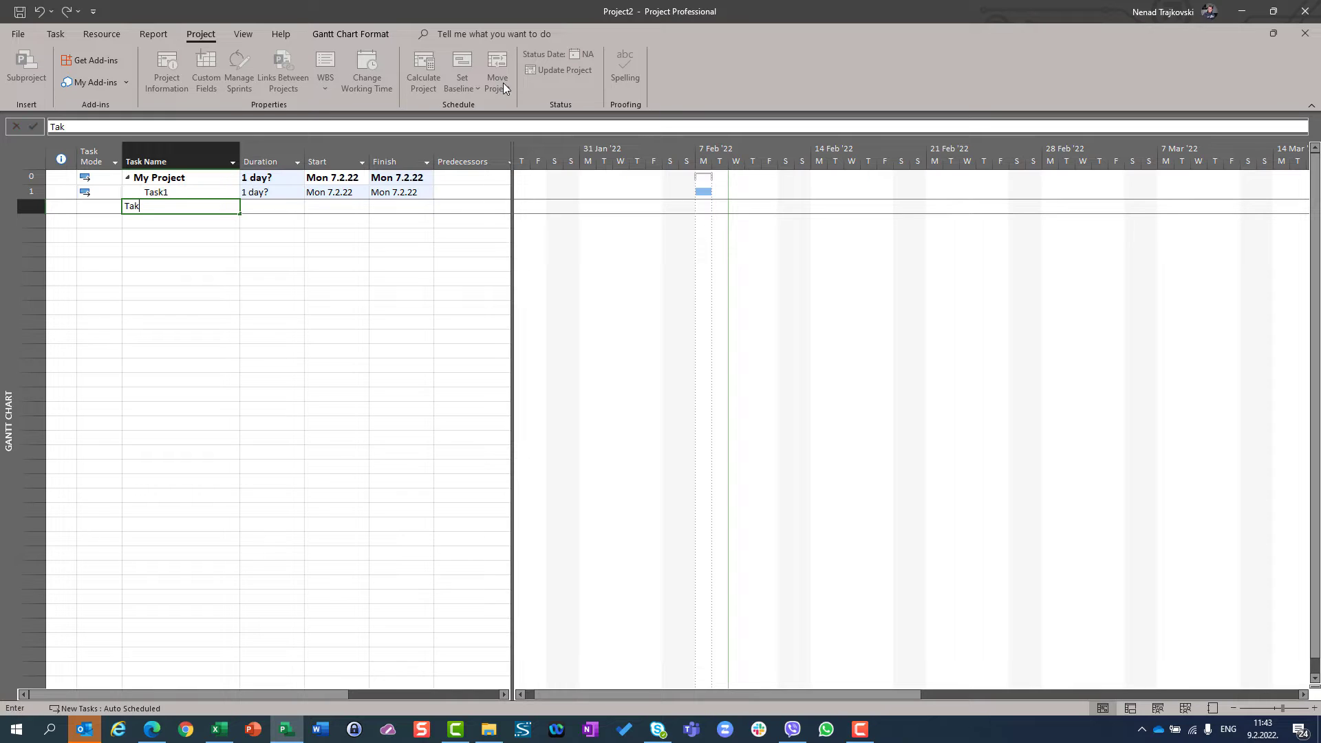
pyautogui.press('BackSpace')
pyautogui.write('sk2')
pyautogui.press('Return')
pyautogui.write('Ta')
pyautogui.press('BackSpace')
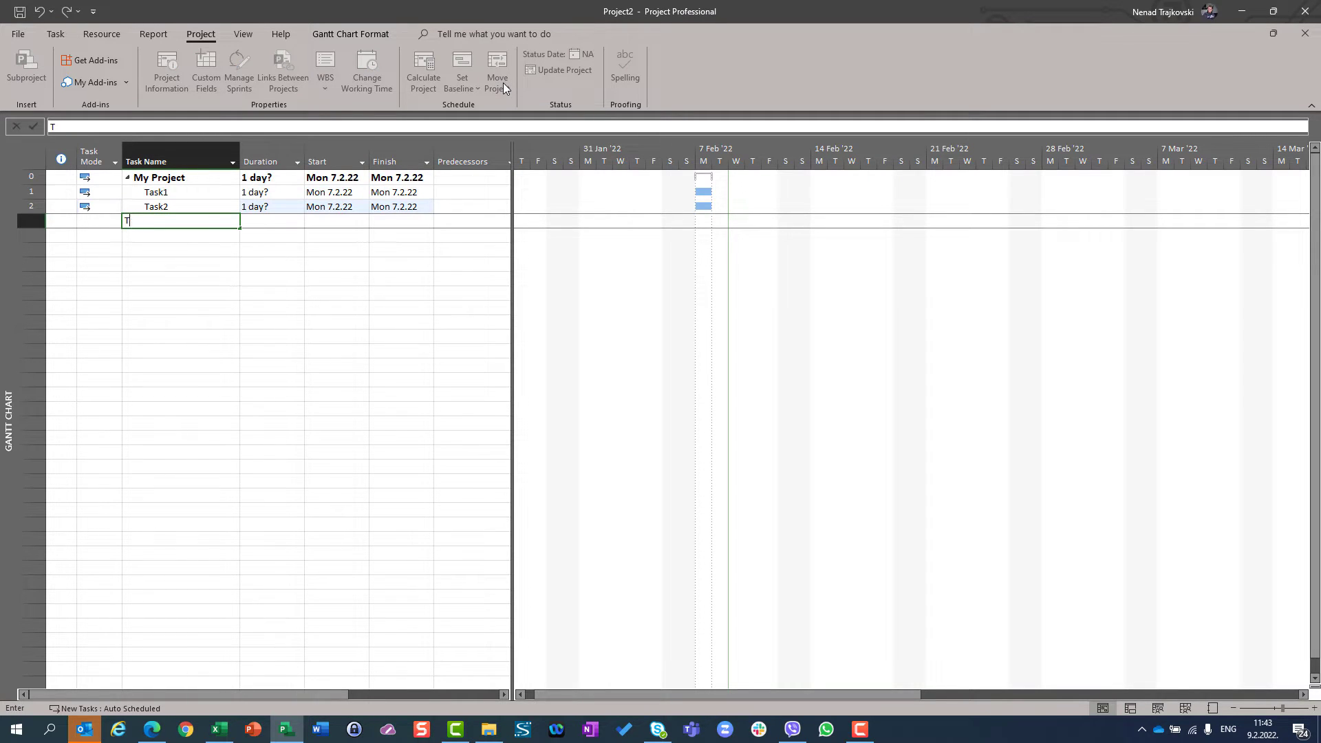
pyautogui.write('ask3')
pyautogui.press('Return')
pyautogui.write('Task4')
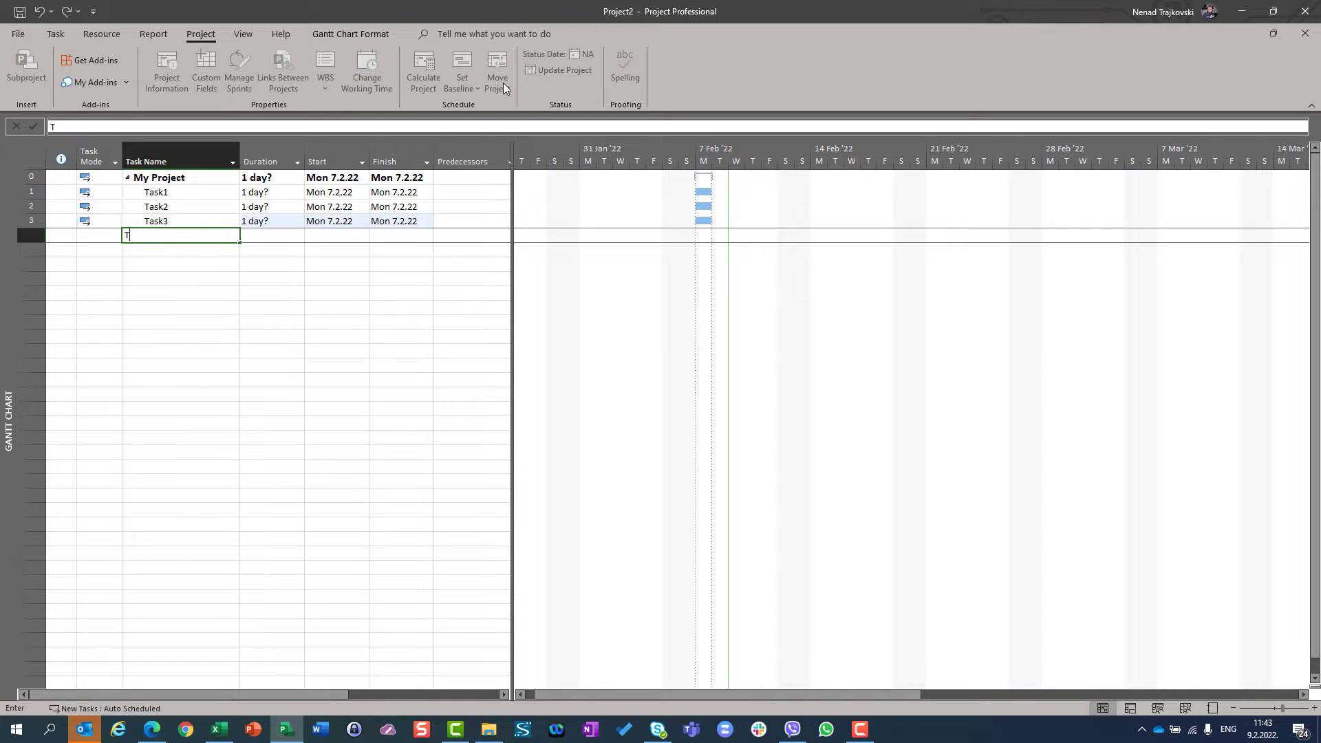
pyautogui.press('Return')
pyautogui.write('Task5')
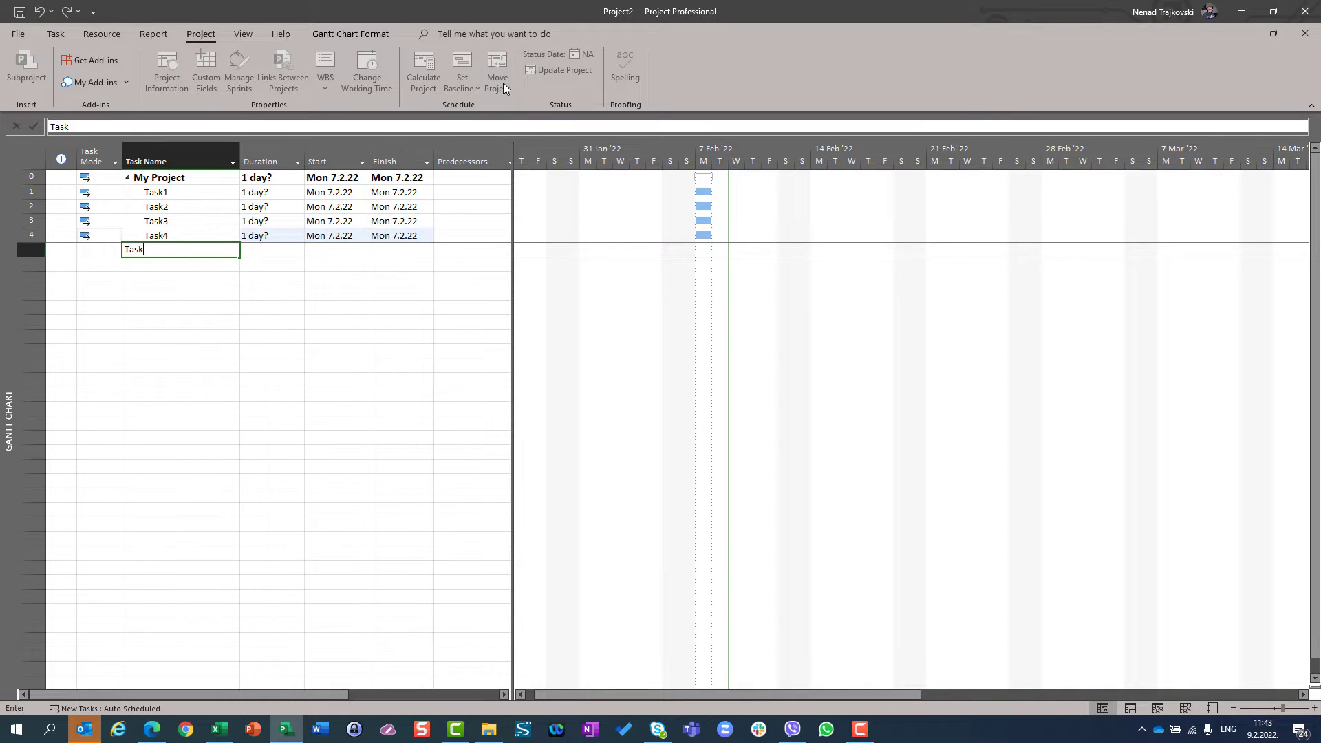
pyautogui.press('Return')
# Set the durations of Task1 through Task5 to 1, 2, 3, 4 and 5 days respectively
pyautogui.press('Up')
pyautogui.press('Up')
pyautogui.press('Up')
pyautogui.press('Up')
pyautogui.press('Right')
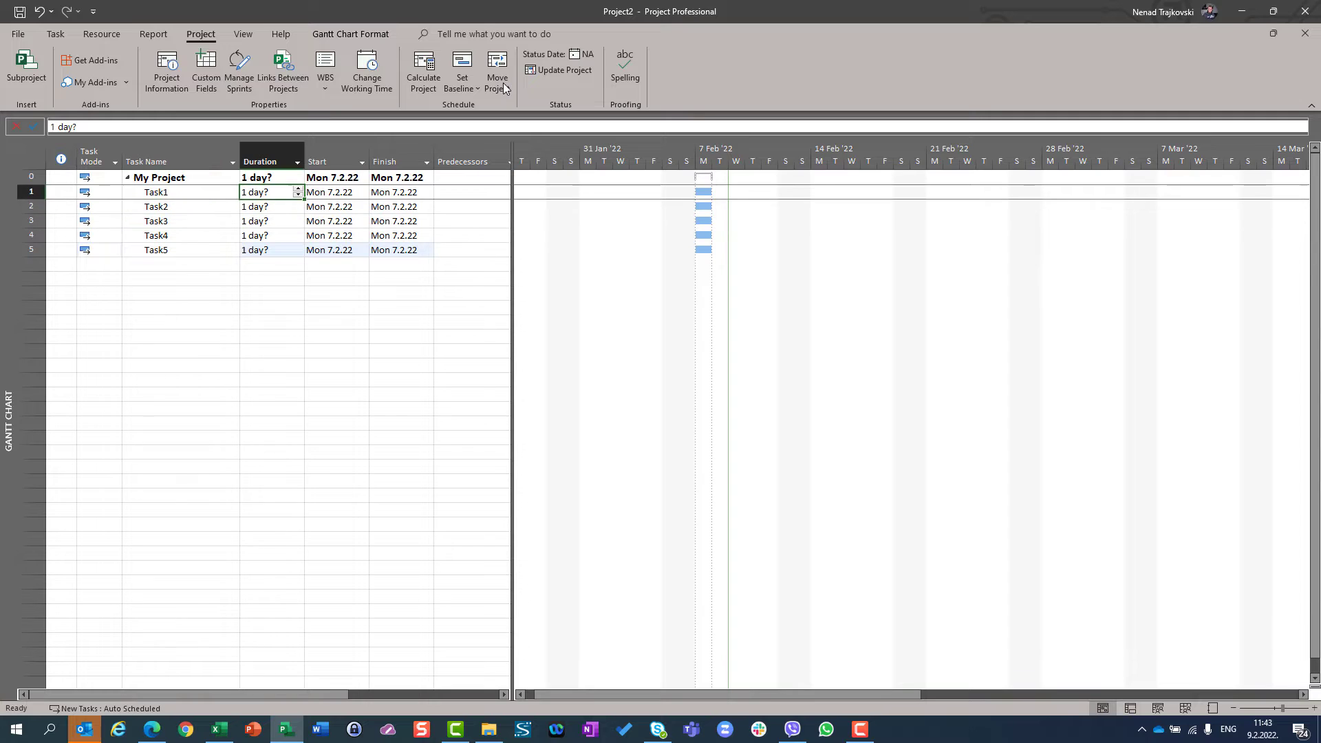
pyautogui.write('1')
pyautogui.press('Return')
pyautogui.write('2')
pyautogui.press('Return')
pyautogui.write('3')
pyautogui.press('Return')
pyautogui.write('4')
pyautogui.press('Return')
pyautogui.write('5')
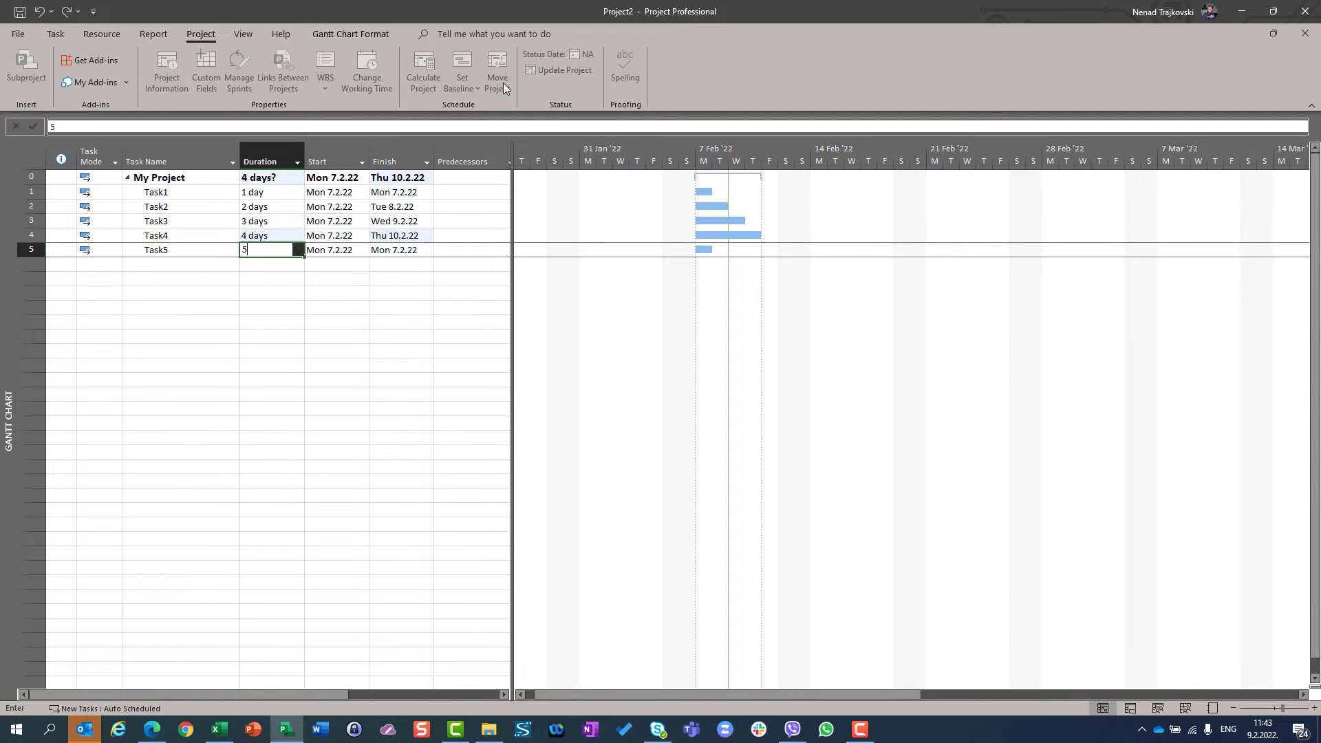
pyautogui.press('Tab')
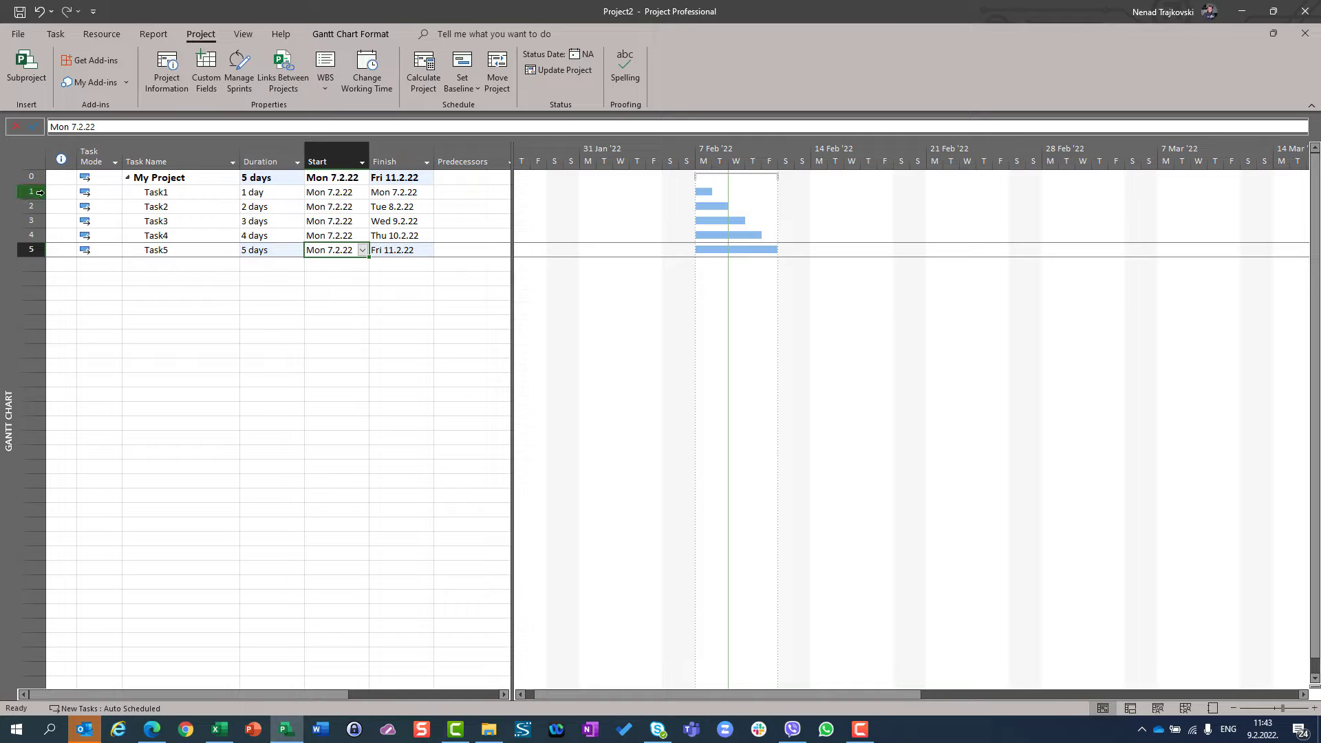
# Link Task1 through Task5 in sequence so each task depends on the one before it
pyautogui.moveTo(38, 192); pyautogui.dragTo(39, 250)
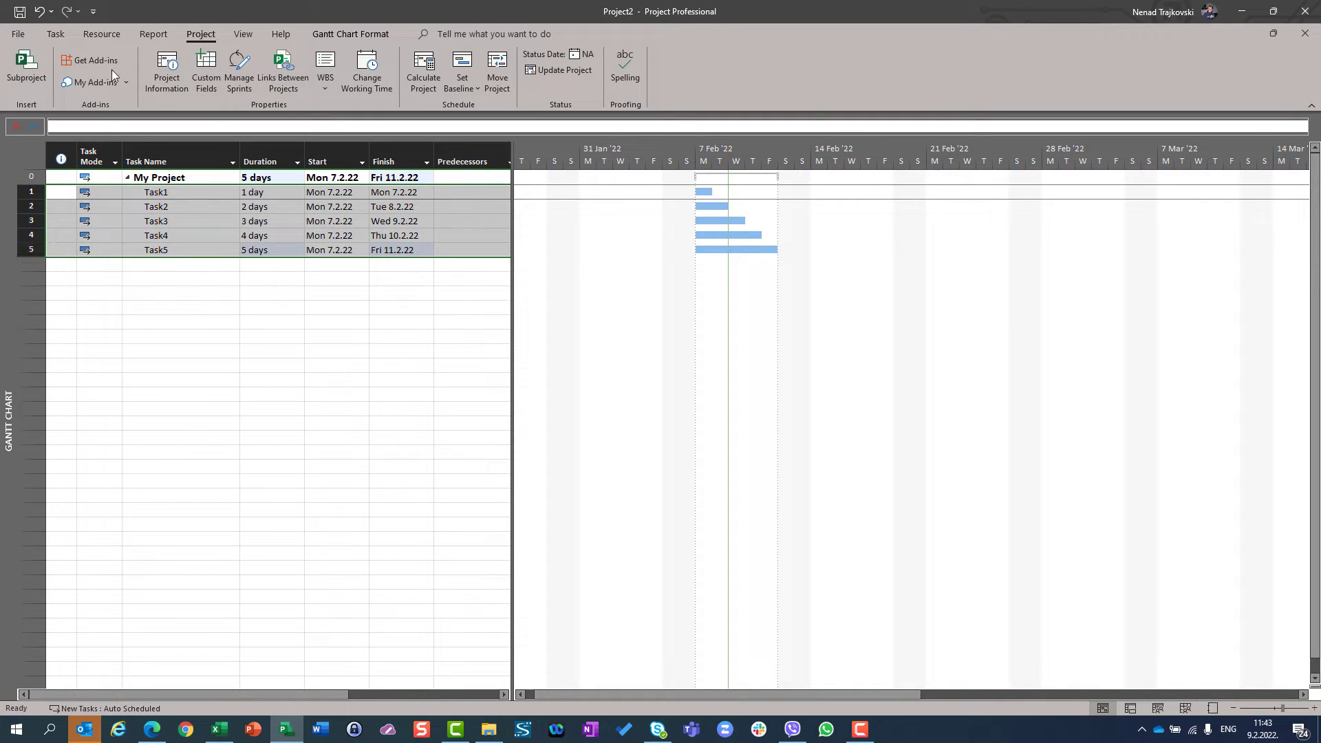
pyautogui.click(57, 34)
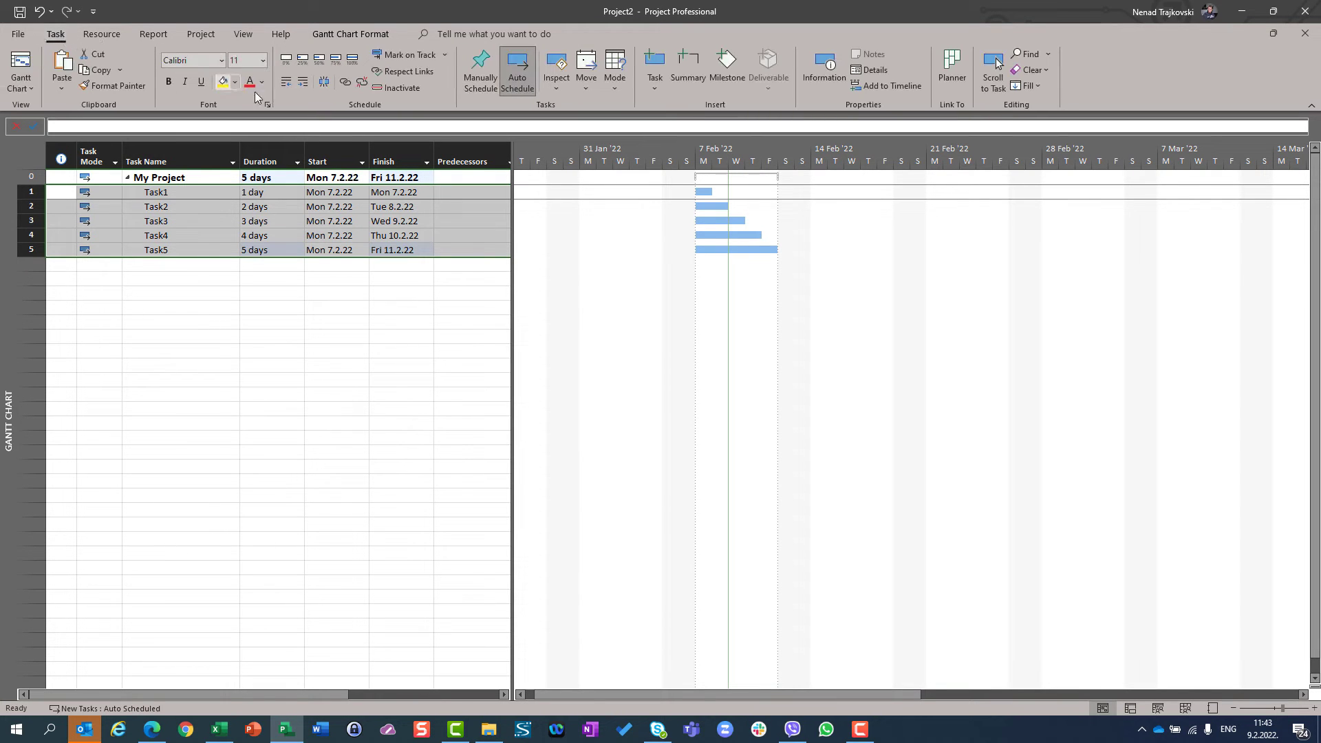
pyautogui.click(344, 82)
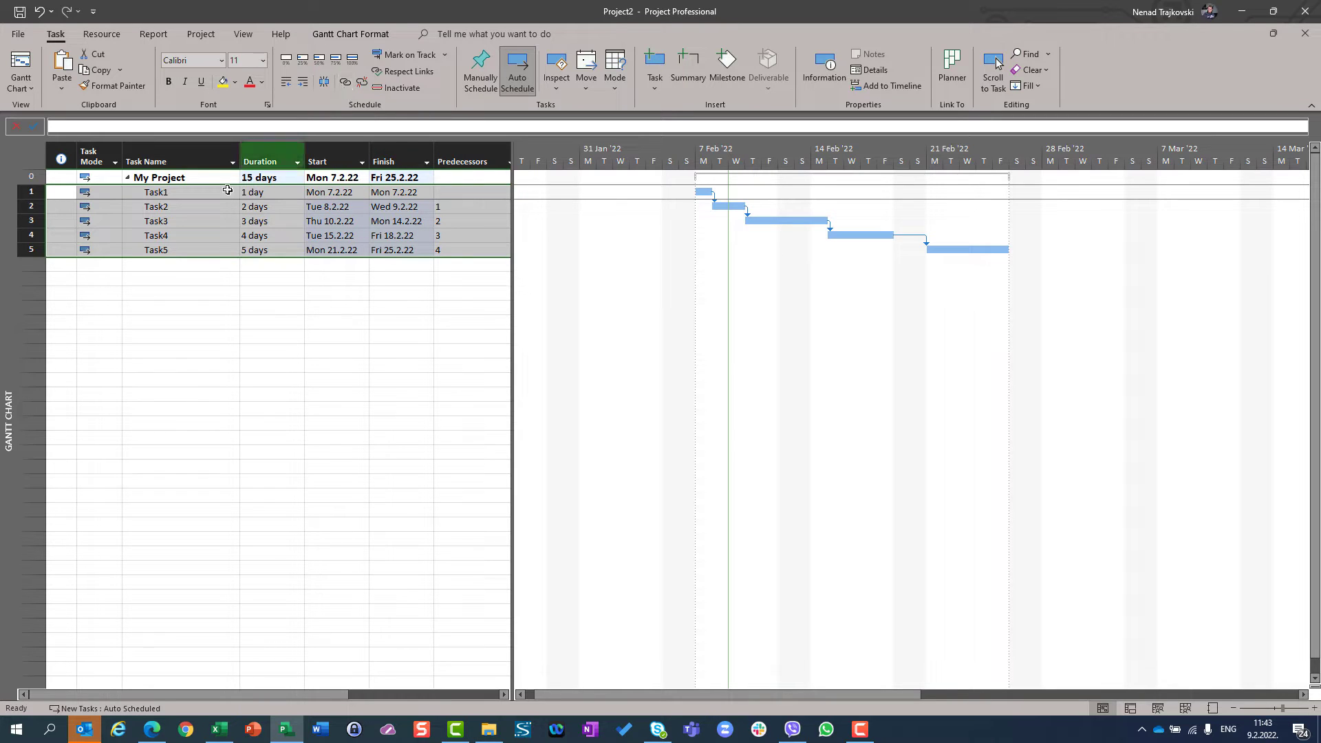
pyautogui.click(177, 208)
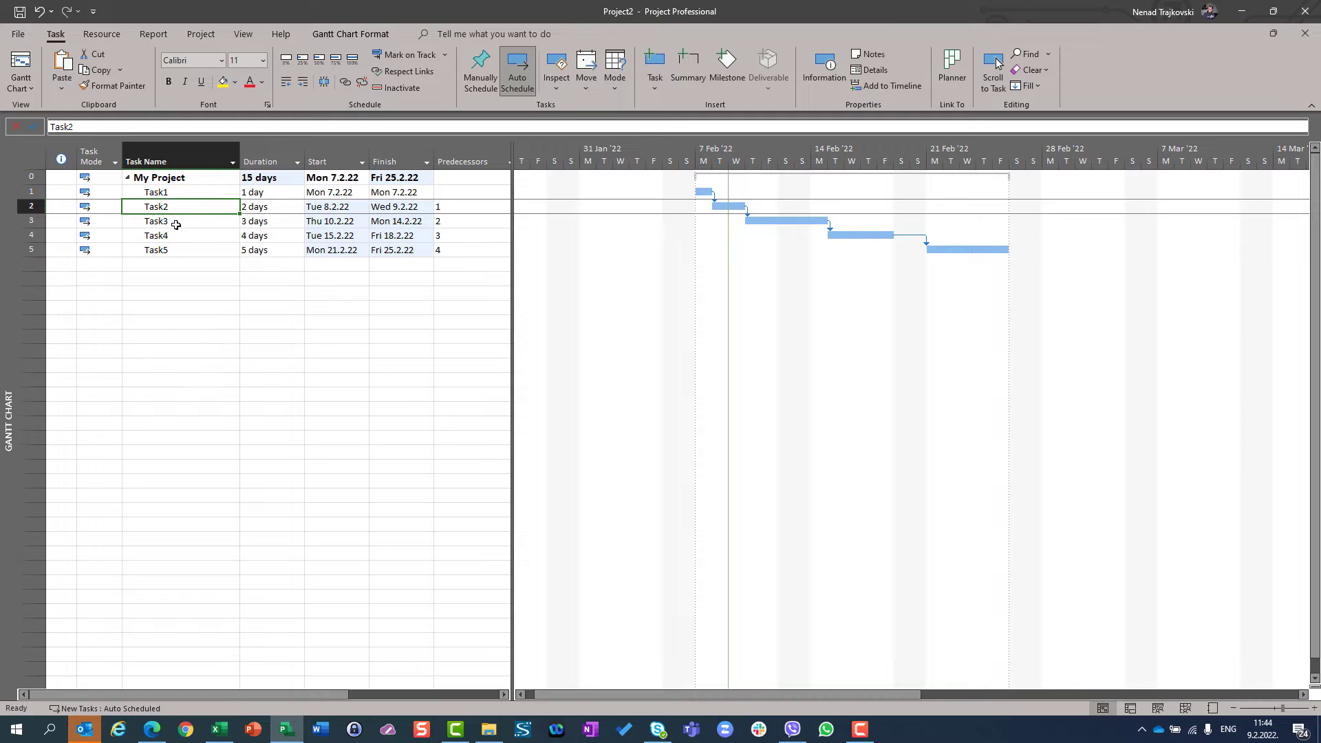
pyautogui.click(177, 225)
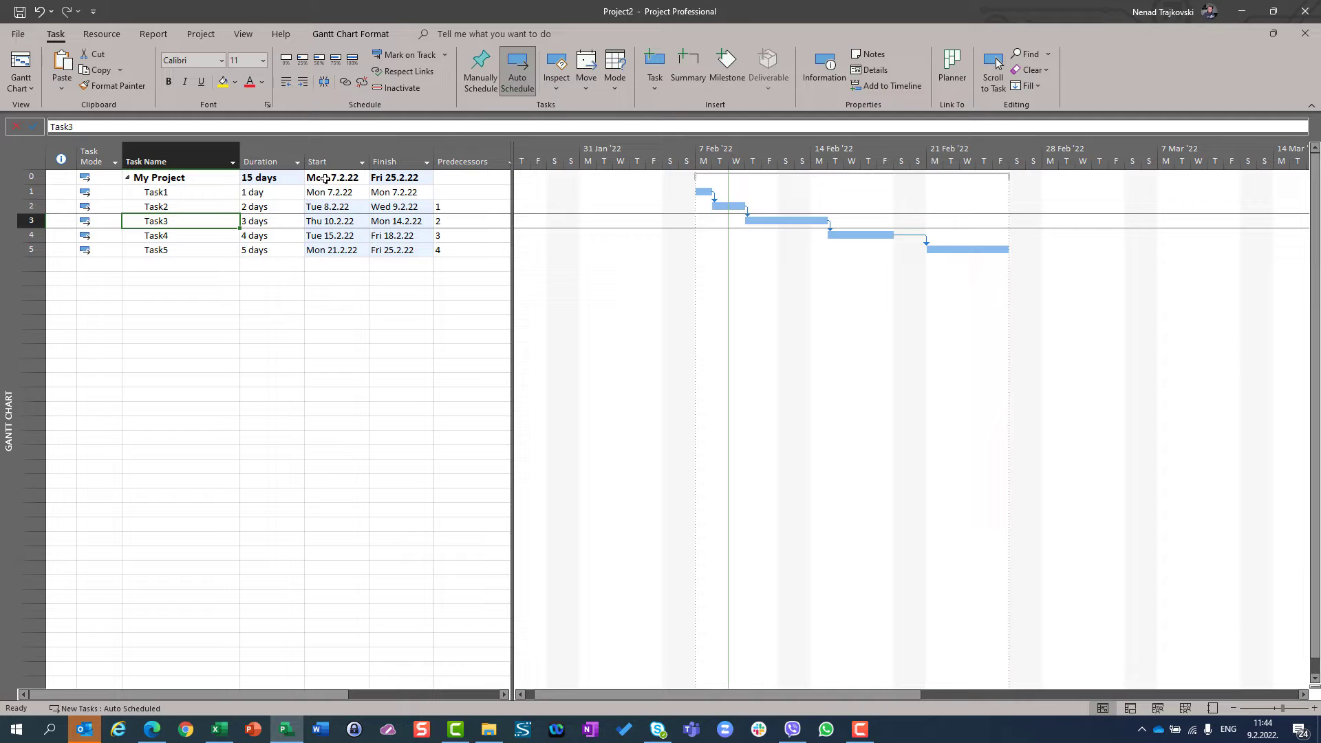
# Change the project's start date to Monday 30.5.2022 in the project information
pyautogui.click(200, 36)
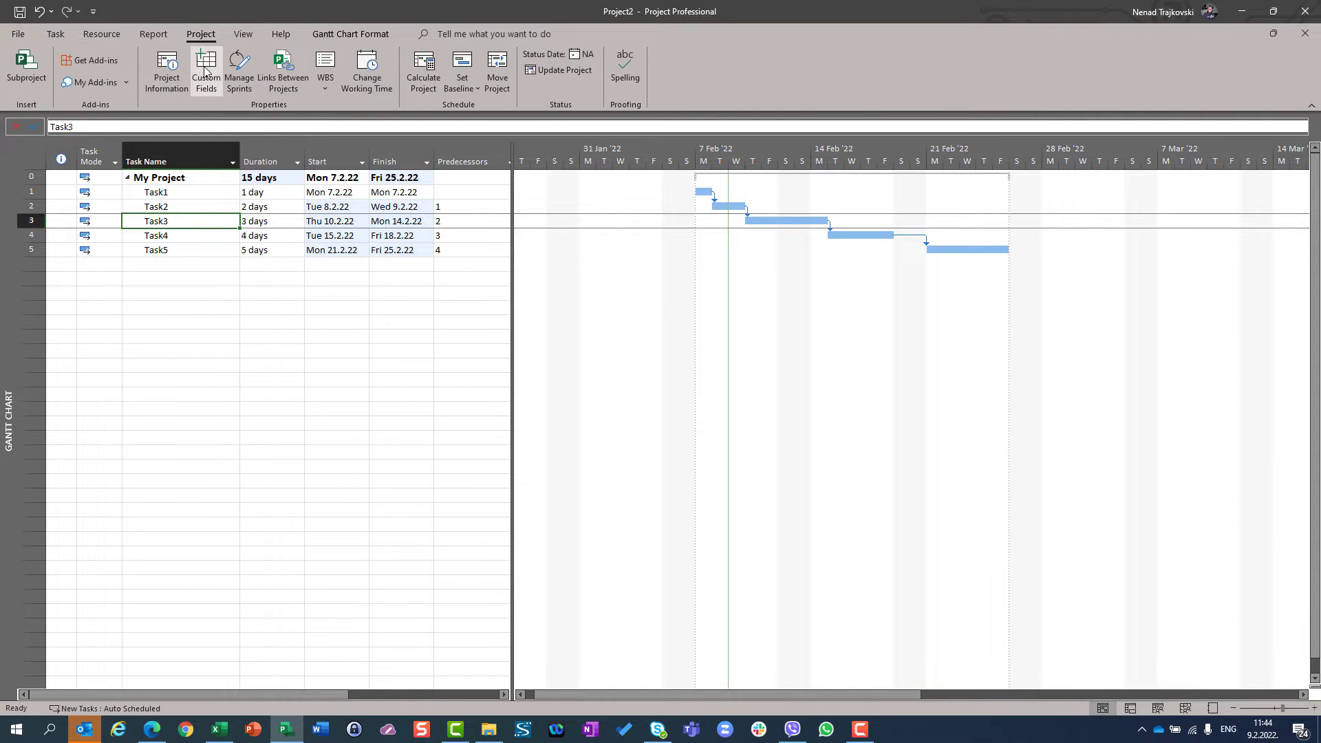
pyautogui.click(177, 75)
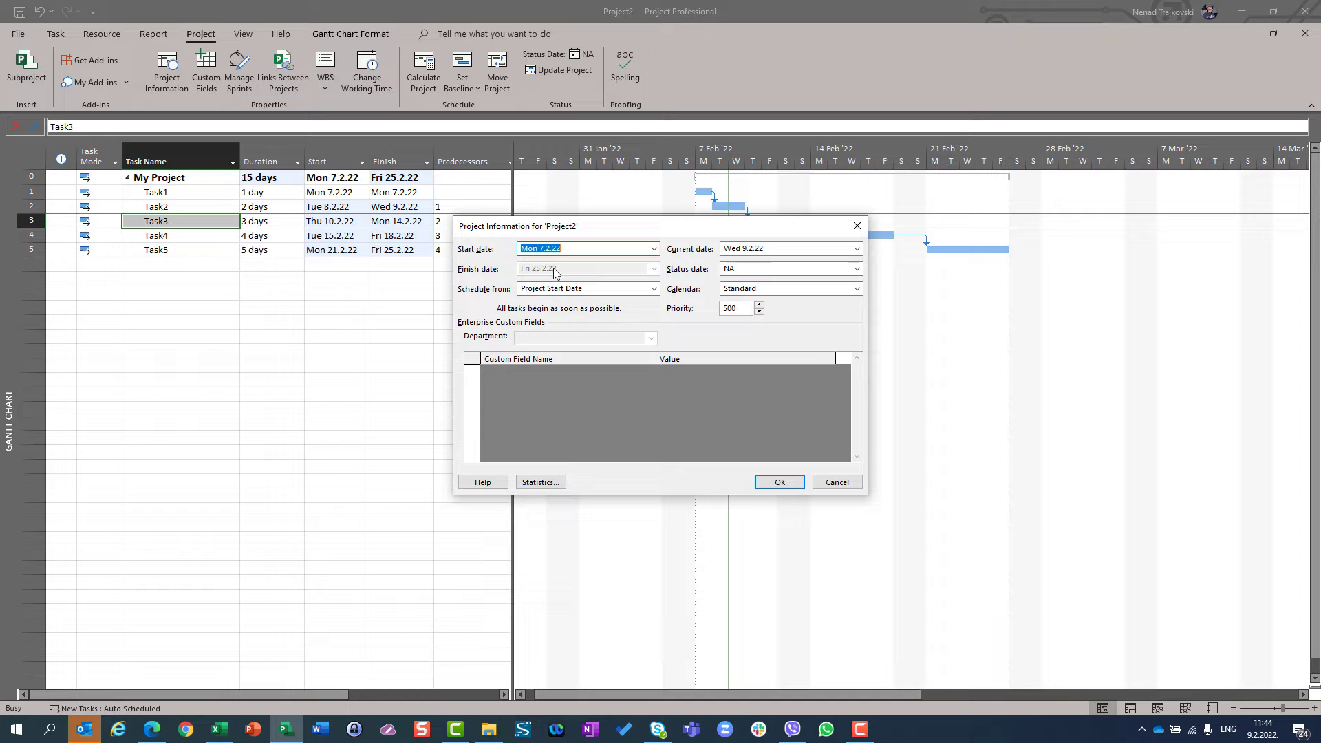
pyautogui.click(653, 249)
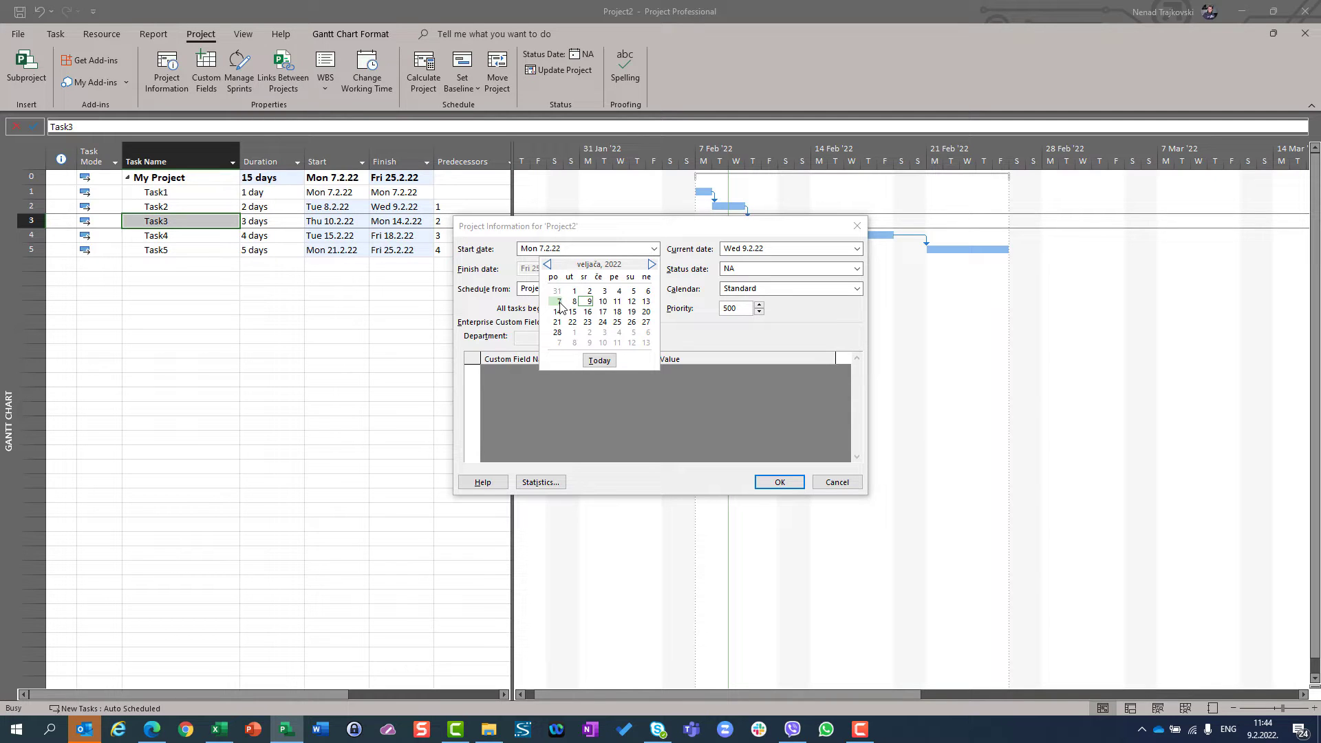
pyautogui.click(651, 264)
pyautogui.click(650, 264)
pyautogui.click(651, 264)
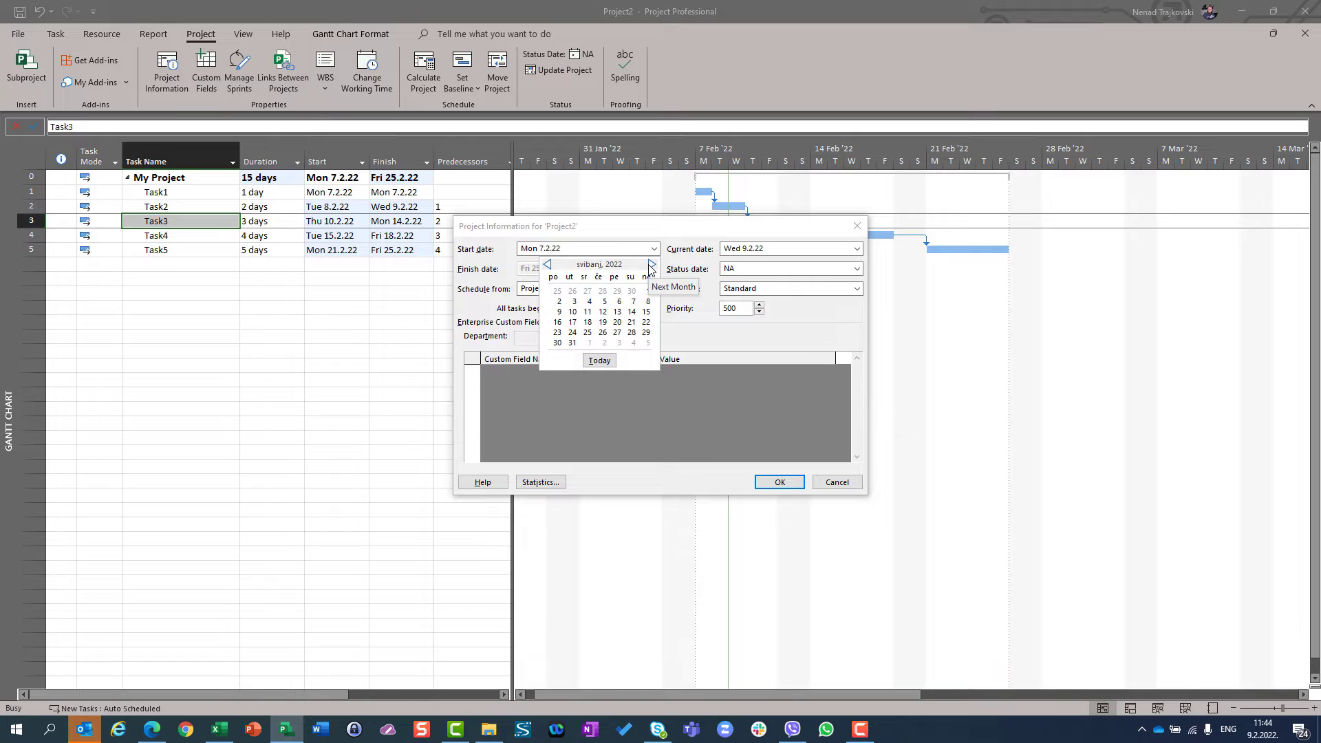
pyautogui.click(557, 343)
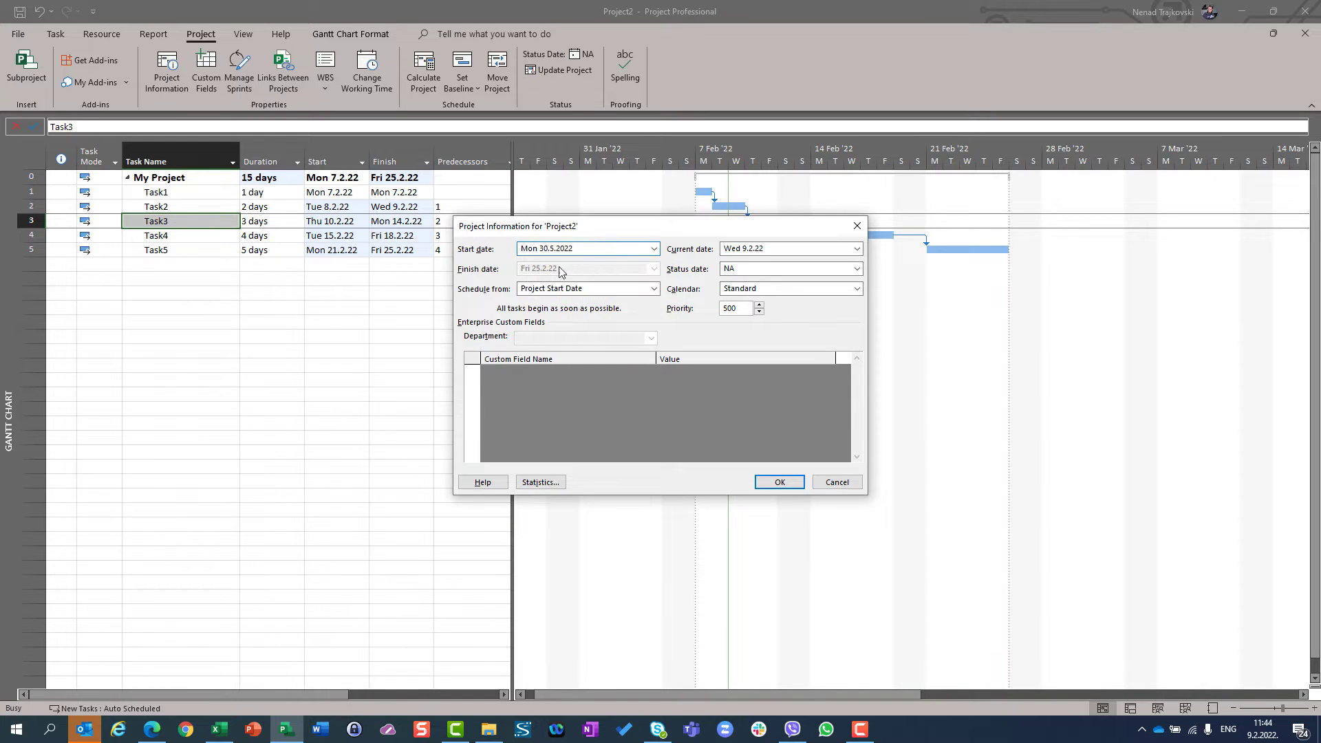
pyautogui.click(766, 485)
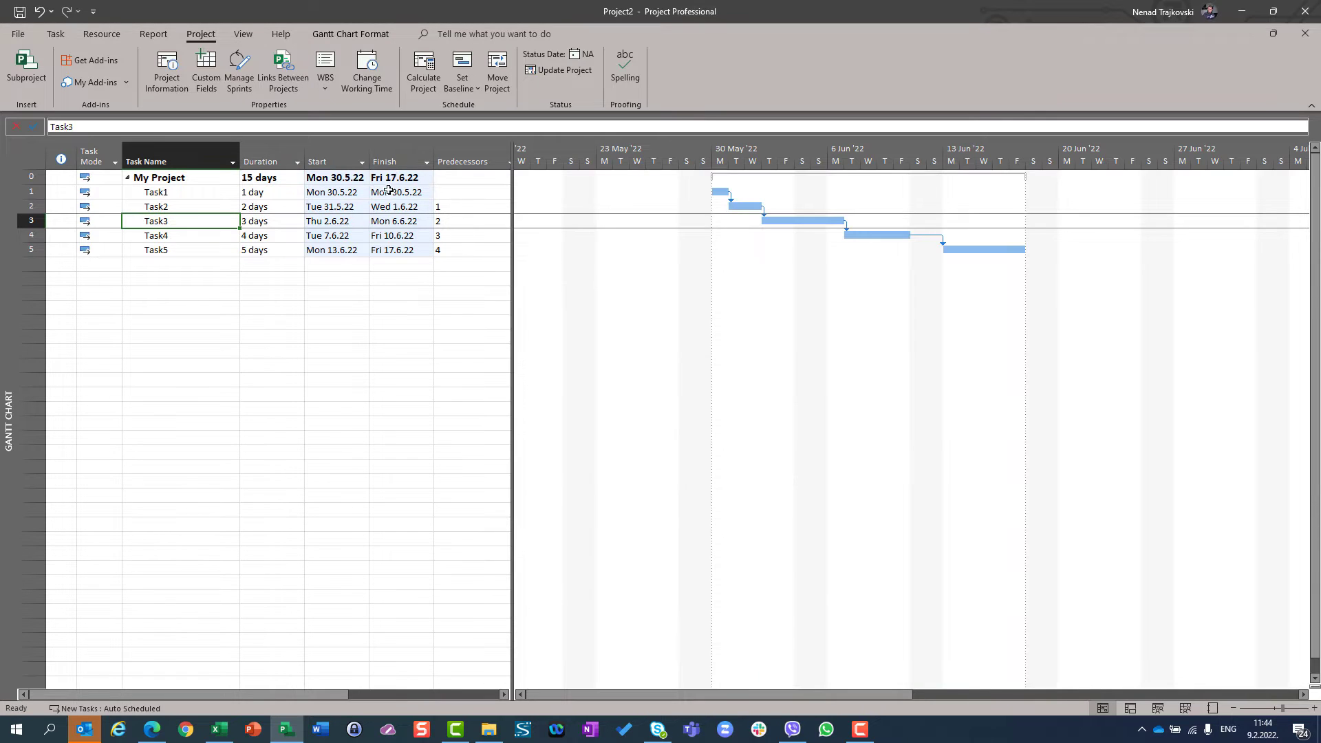
pyautogui.click(330, 194)
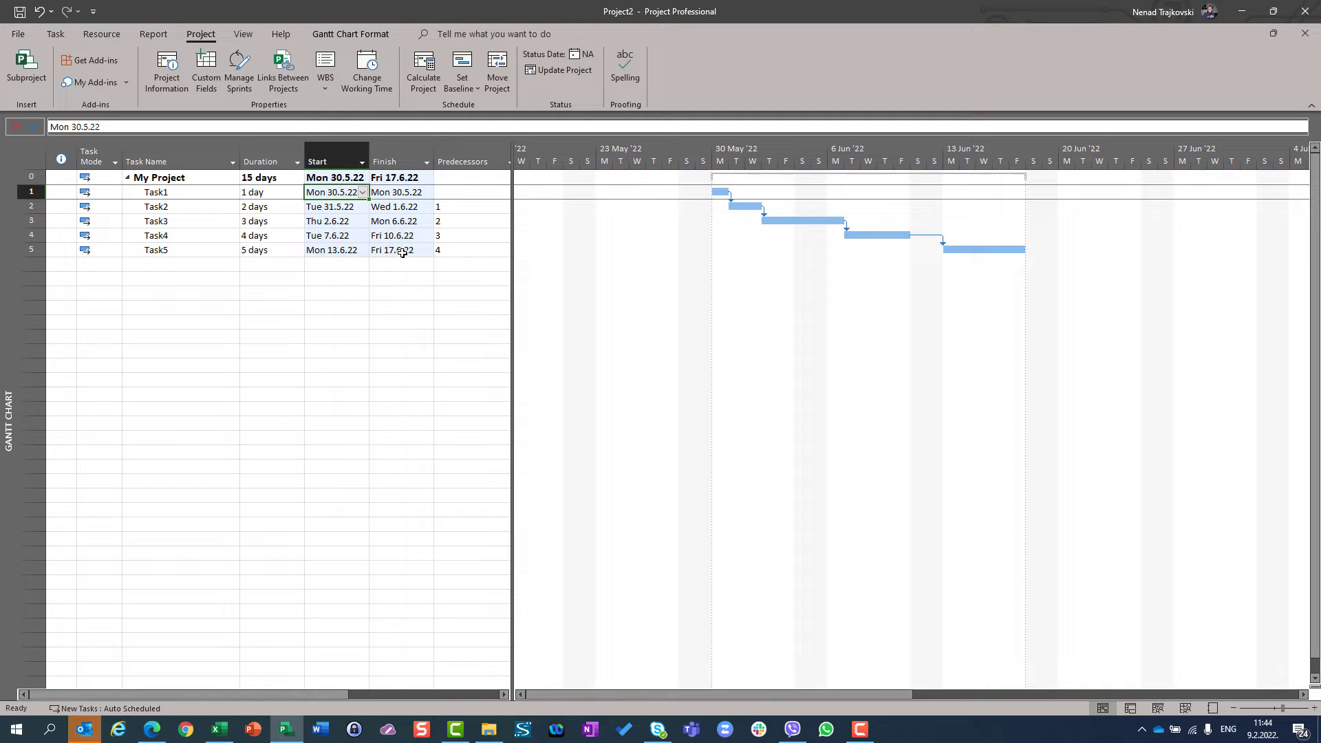
# Delete all five tasks, Task1 through Task5, from the project
pyautogui.click(31, 192)
pyautogui.moveTo(33, 192); pyautogui.dragTo(34, 249)
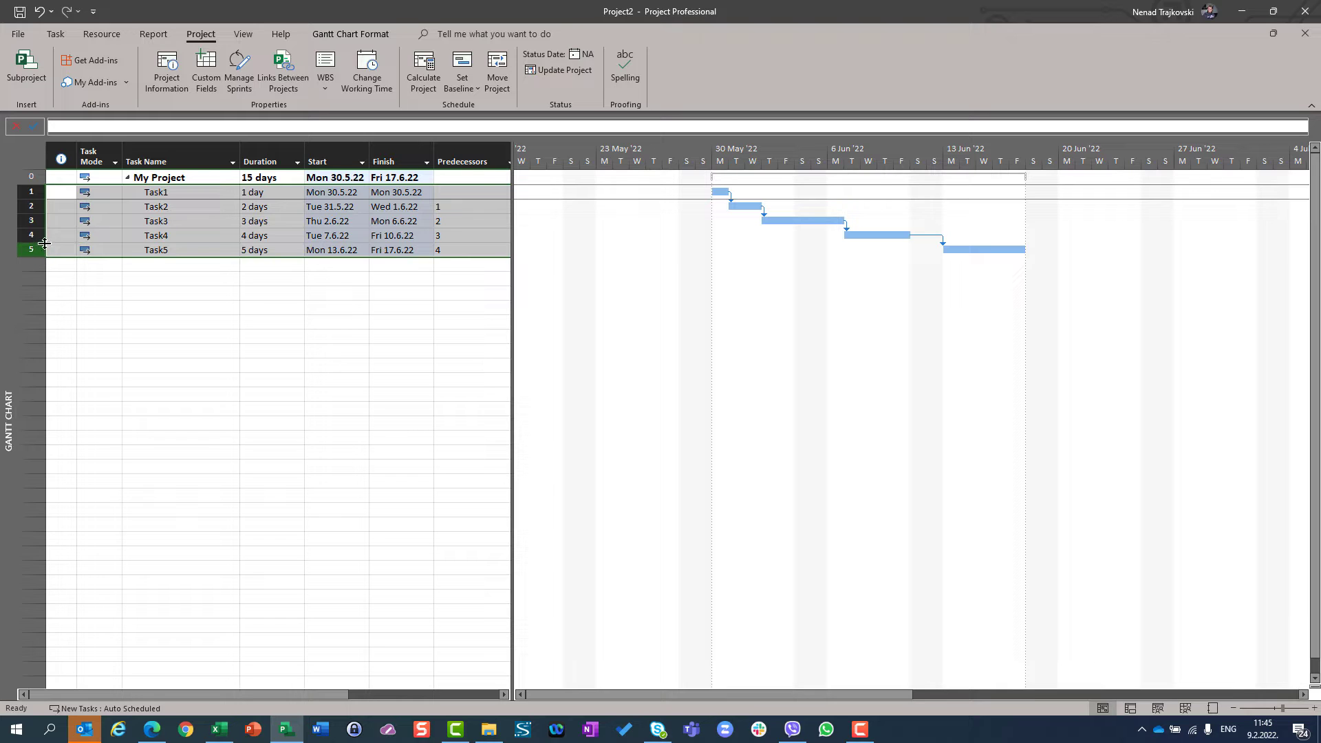
pyautogui.press('Delete')
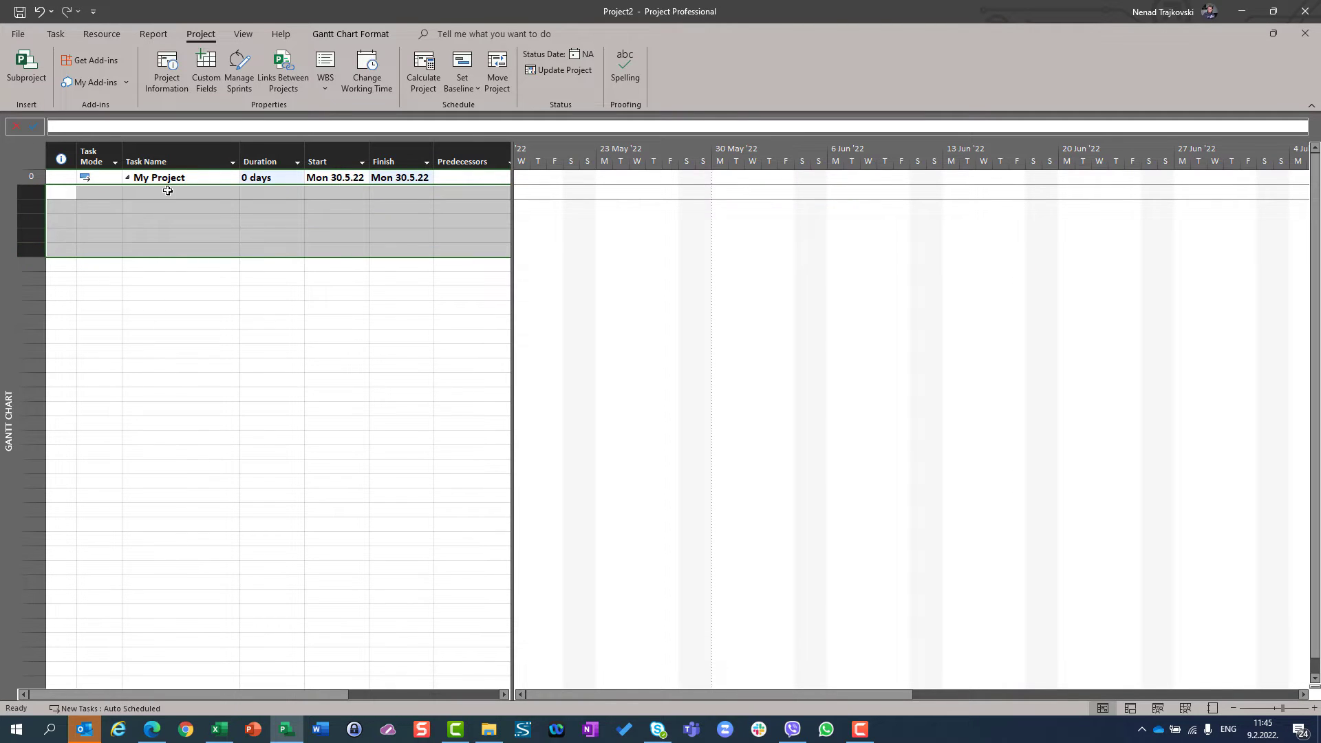
# Open the project information and view February 2022 in the start date calendar without choosing a date
pyautogui.click(175, 76)
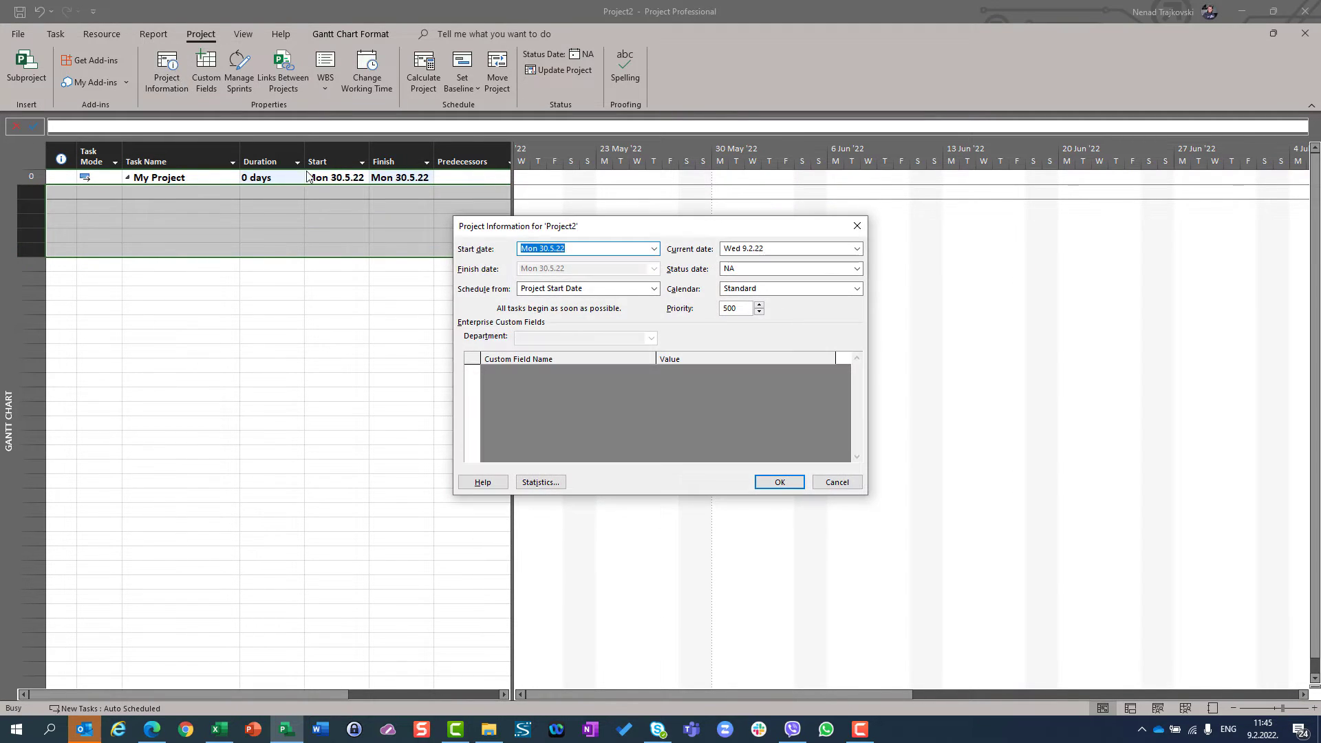
pyautogui.click(654, 249)
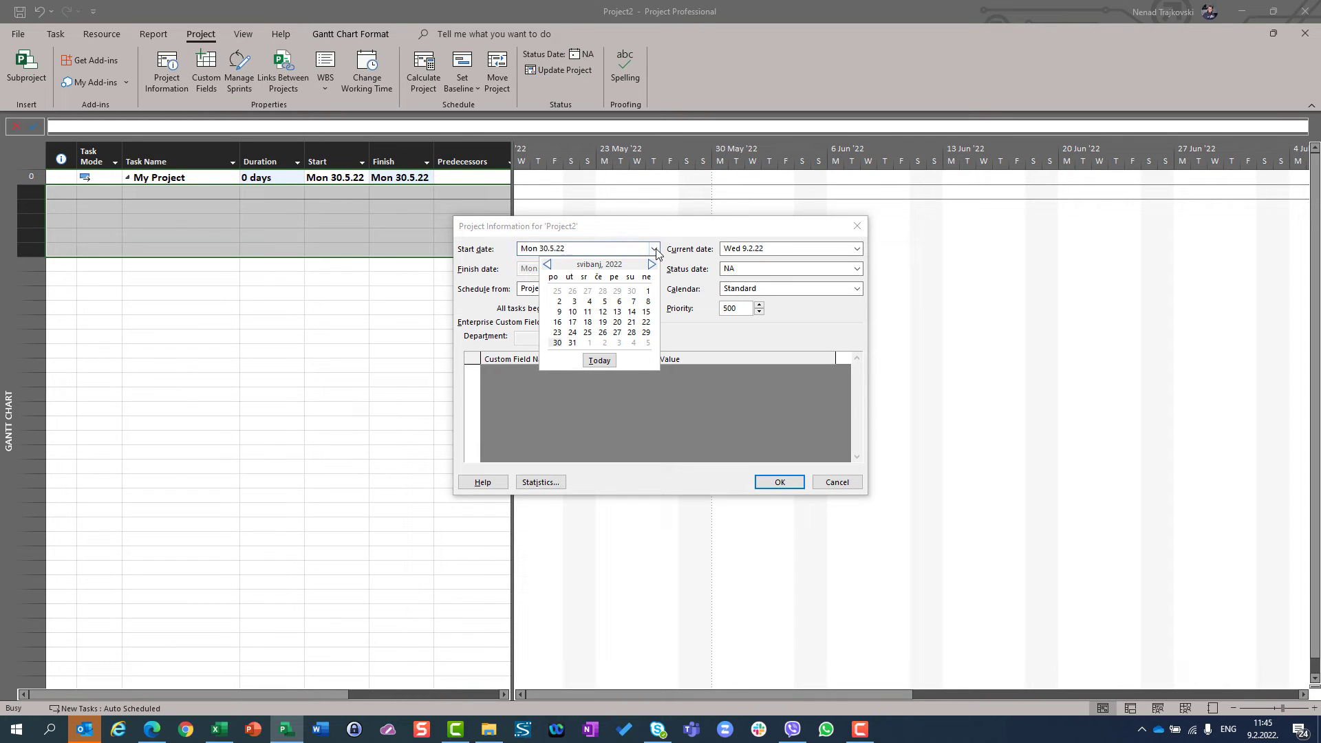
pyautogui.click(548, 264)
pyautogui.click(547, 265)
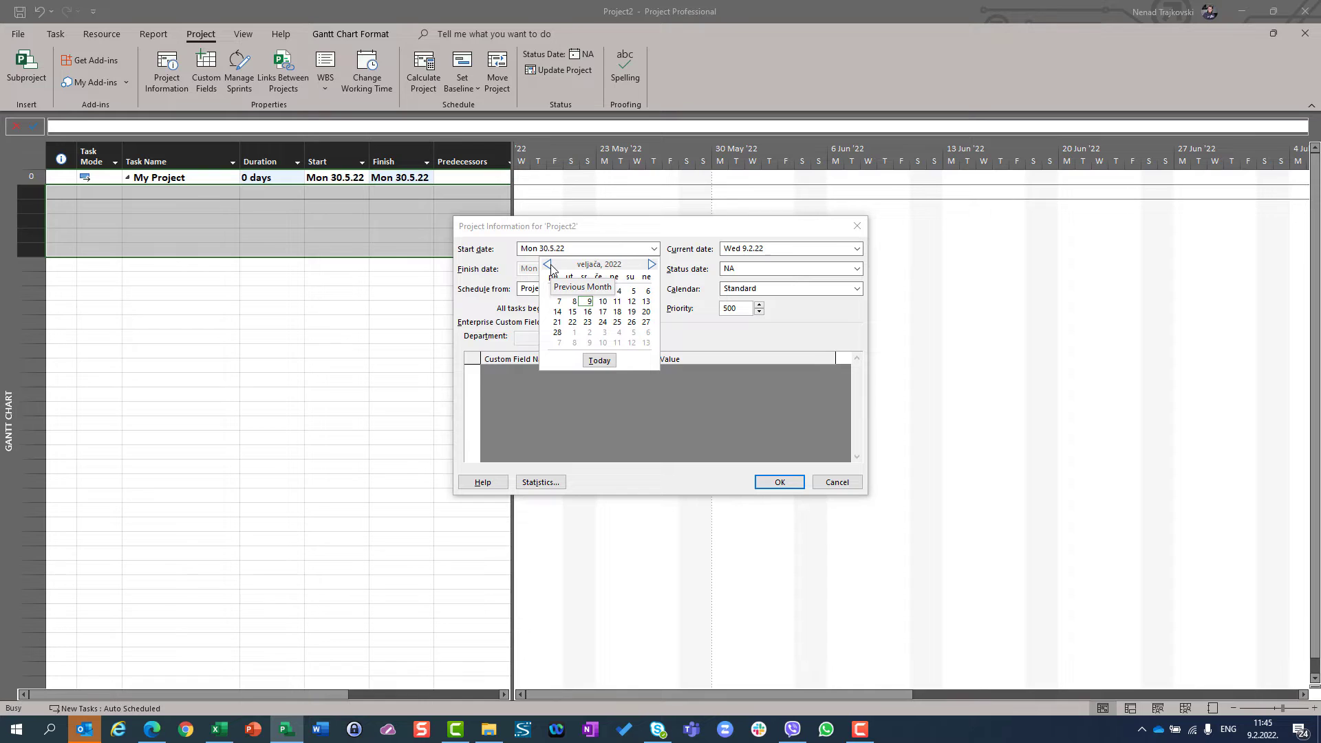
pyautogui.click(549, 265)
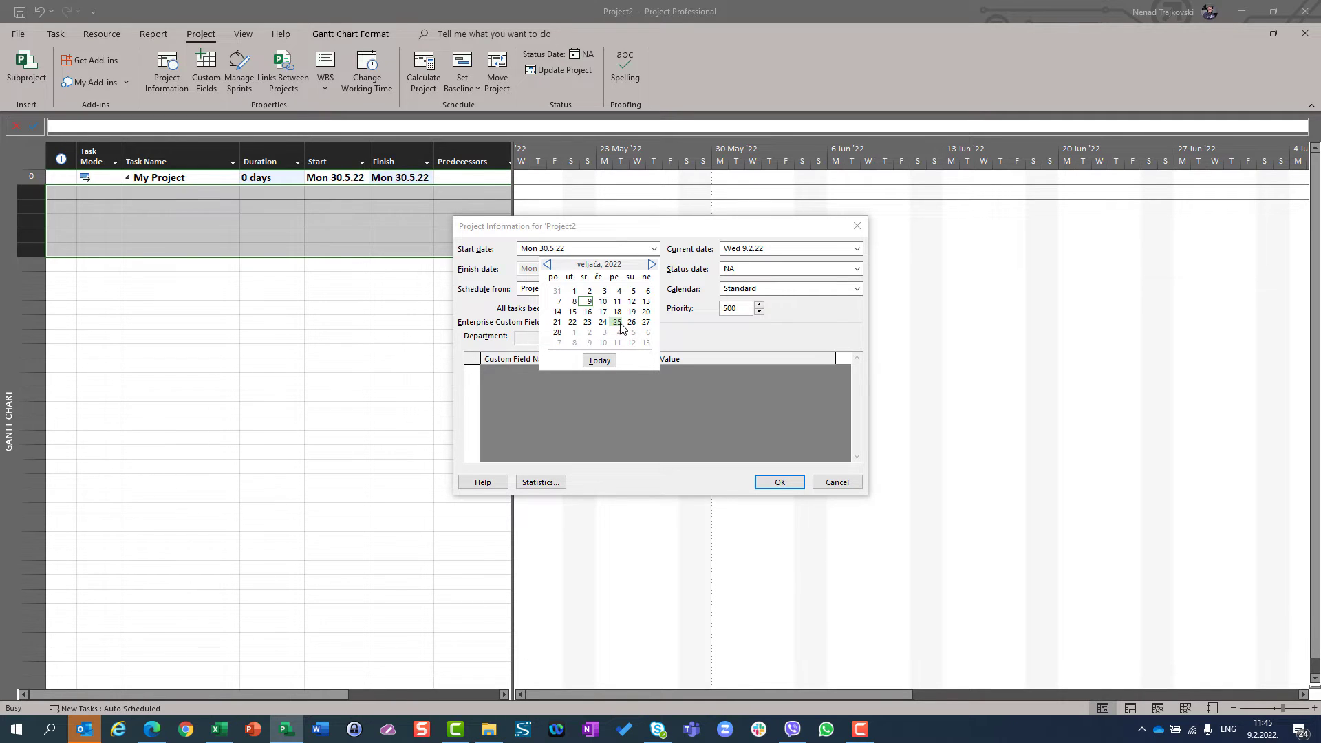
pyautogui.click(268, 334)
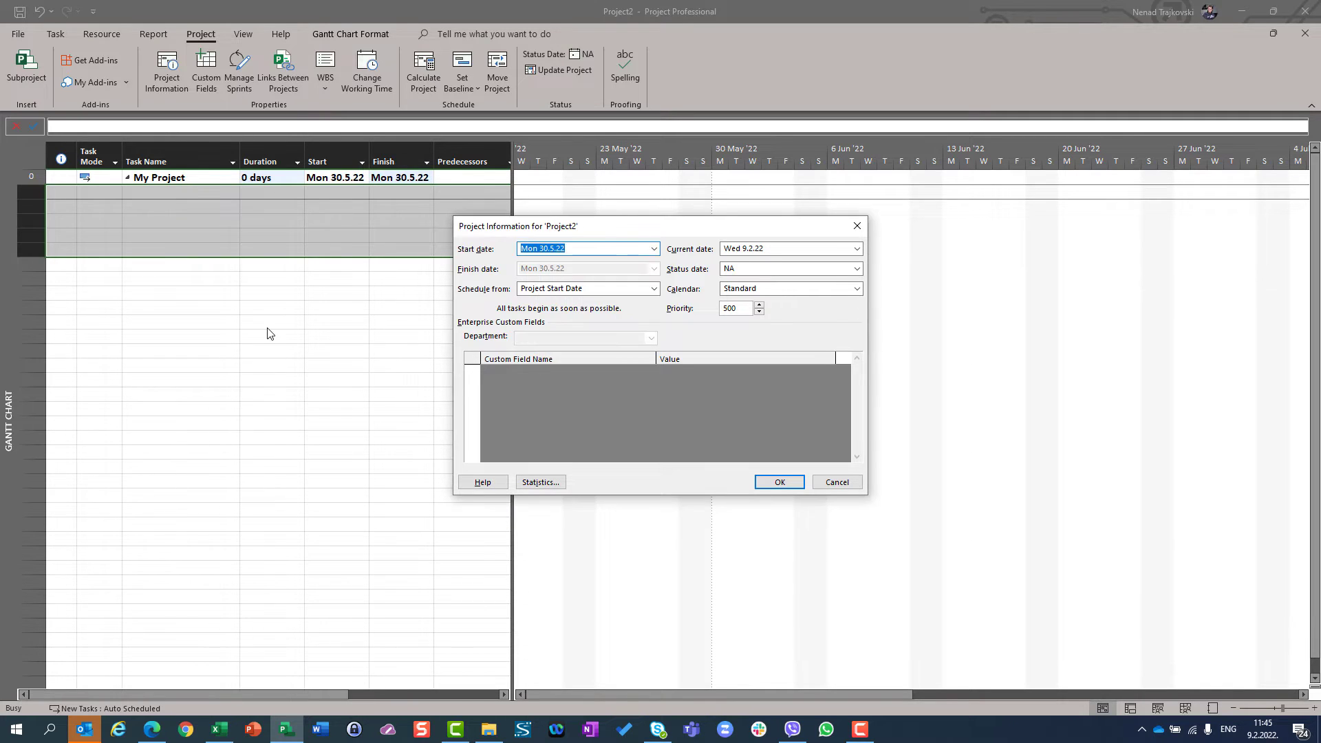
# Set the project to schedule from the Project Finish Date with a finish date of Friday 27.5.2022
pyautogui.click(654, 289)
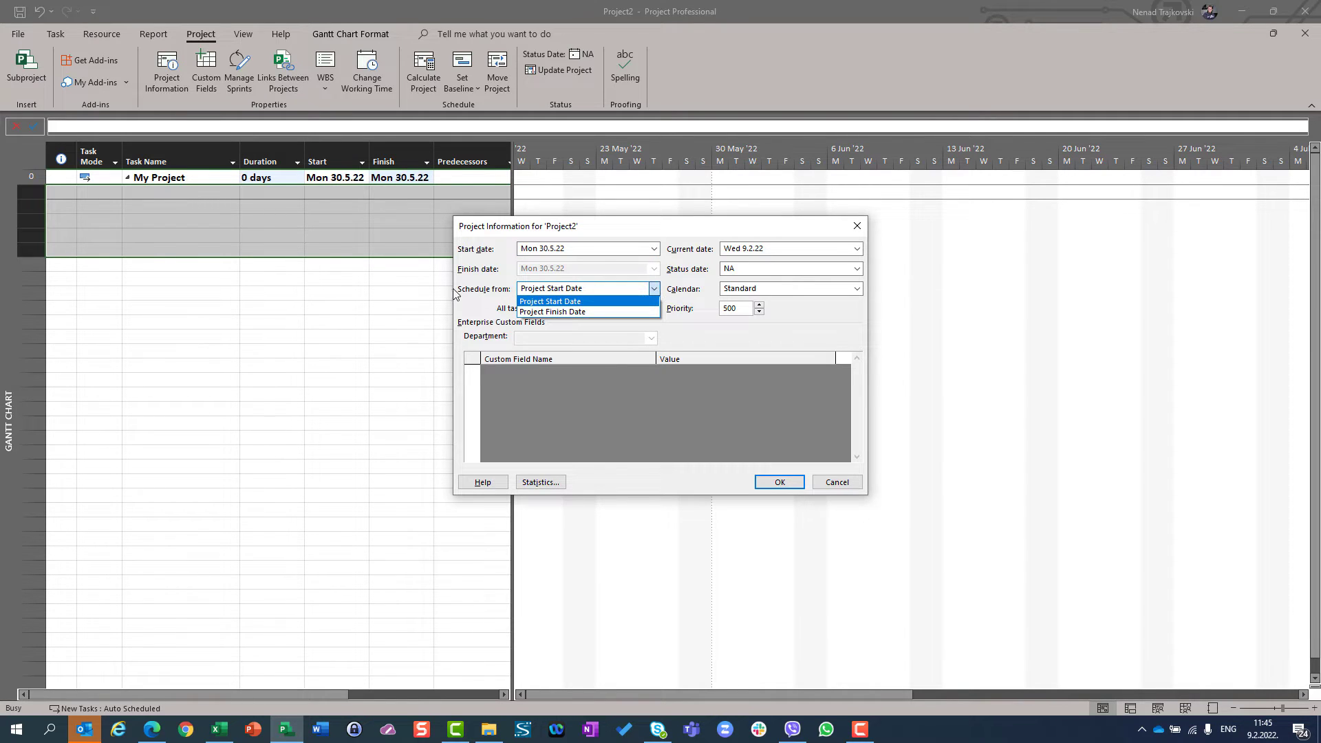
pyautogui.click(547, 313)
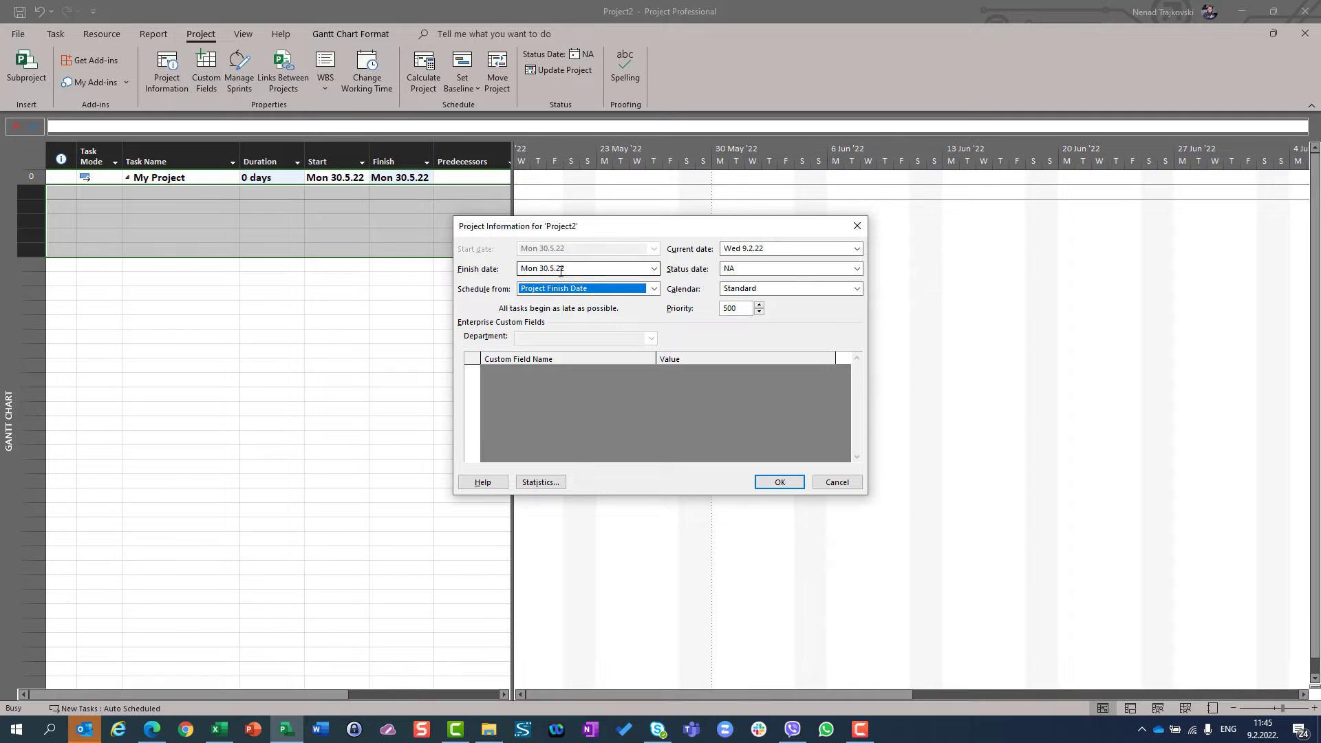
pyautogui.click(655, 269)
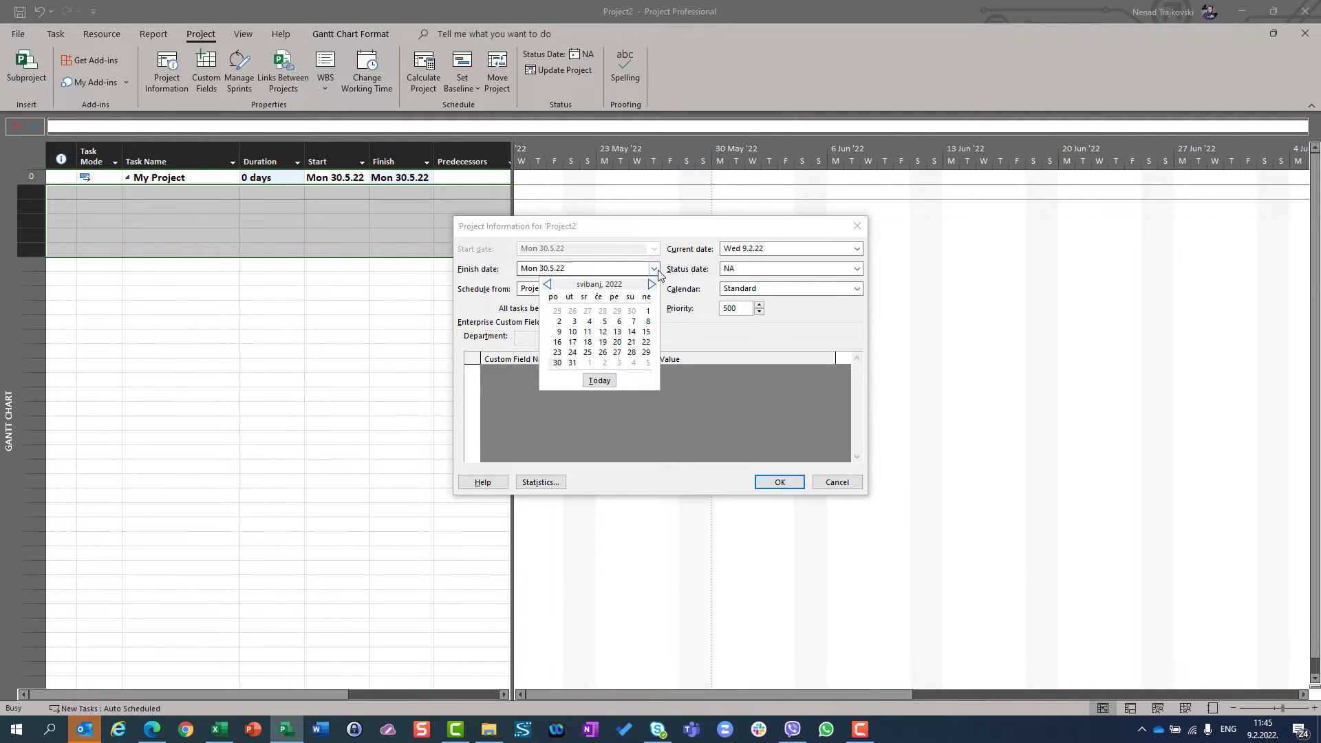
pyautogui.click(617, 352)
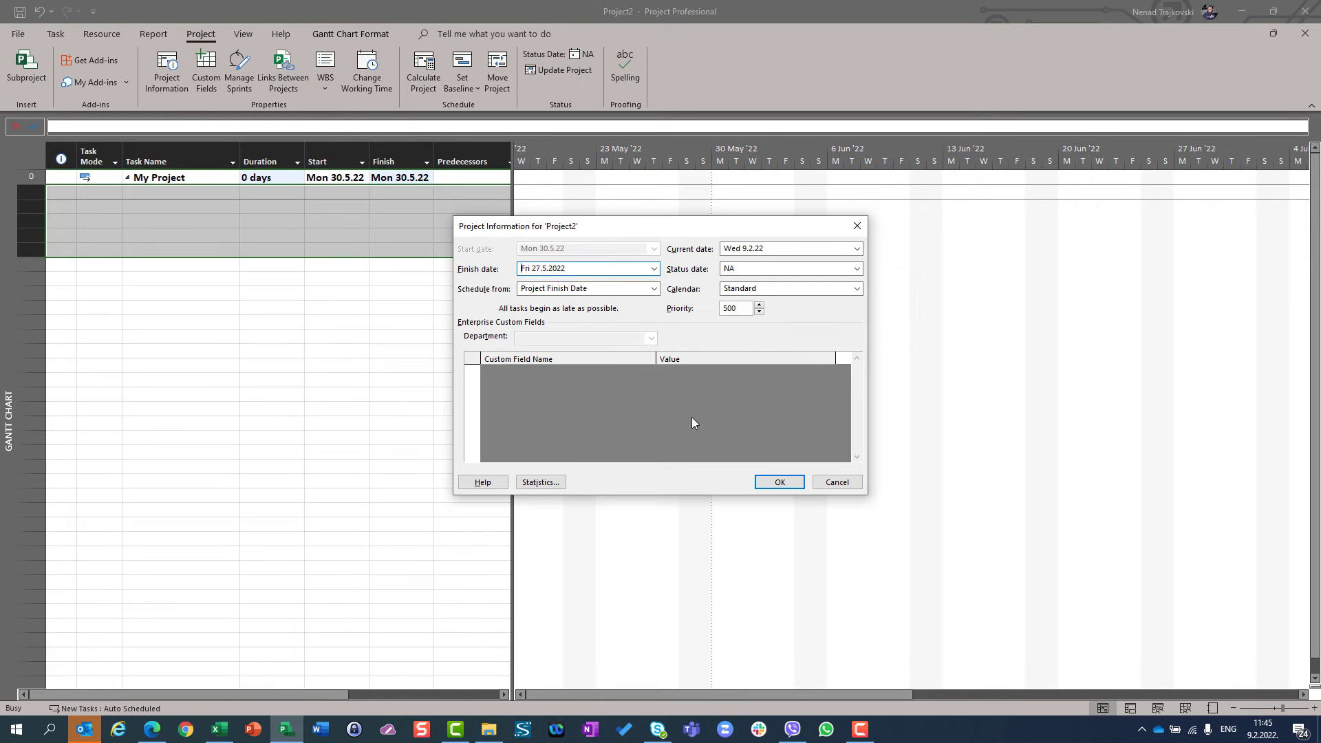
pyautogui.click(773, 476)
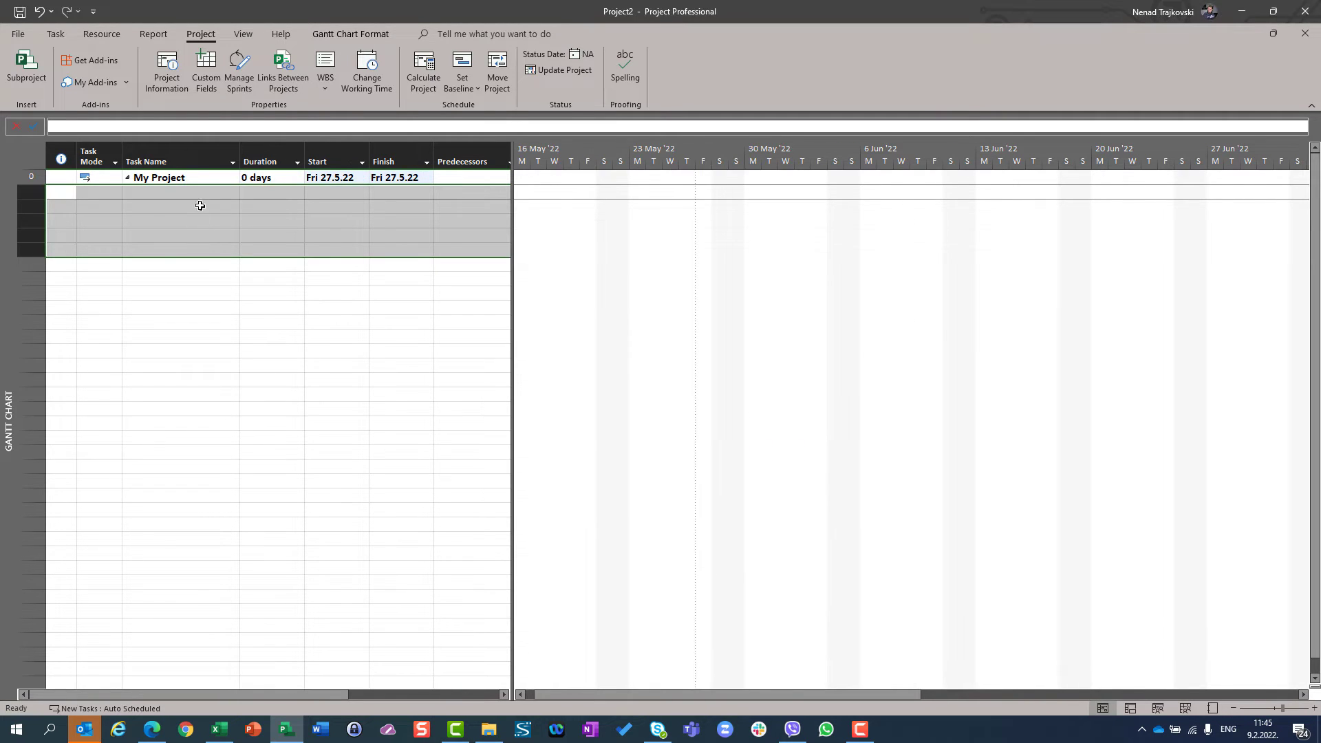
# Add Task1 with a duration of 1 day and Task2 with a duration of 2 days
pyautogui.click(370, 80)
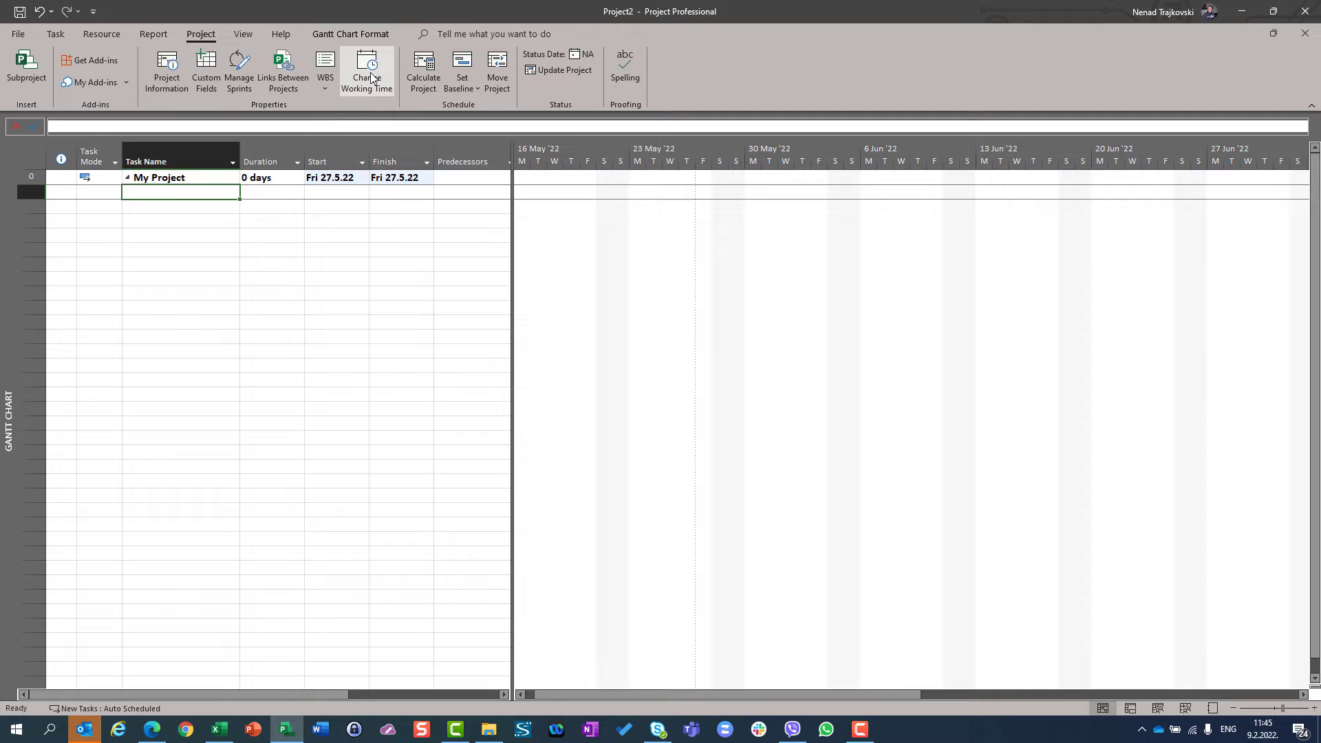
pyautogui.write('Task1')
pyautogui.press('Tab')
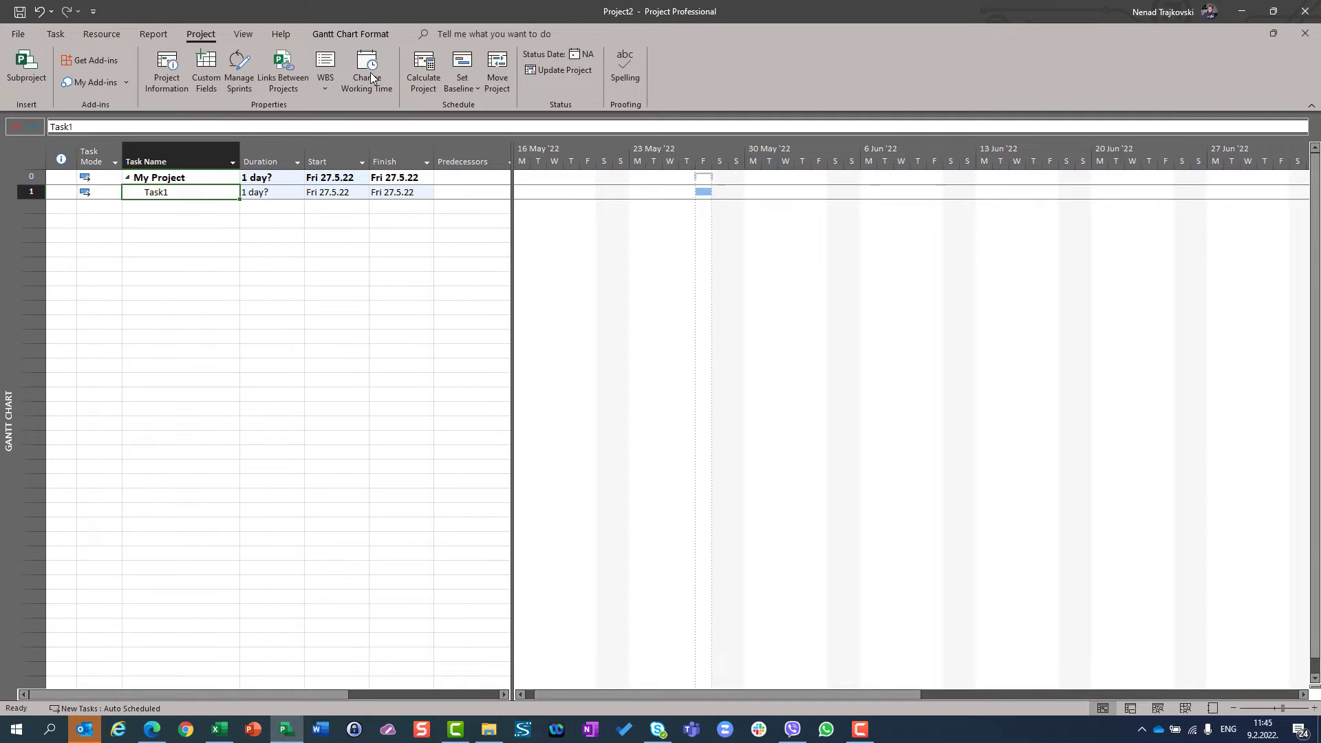
pyautogui.press('Return')
pyautogui.write('Ta')
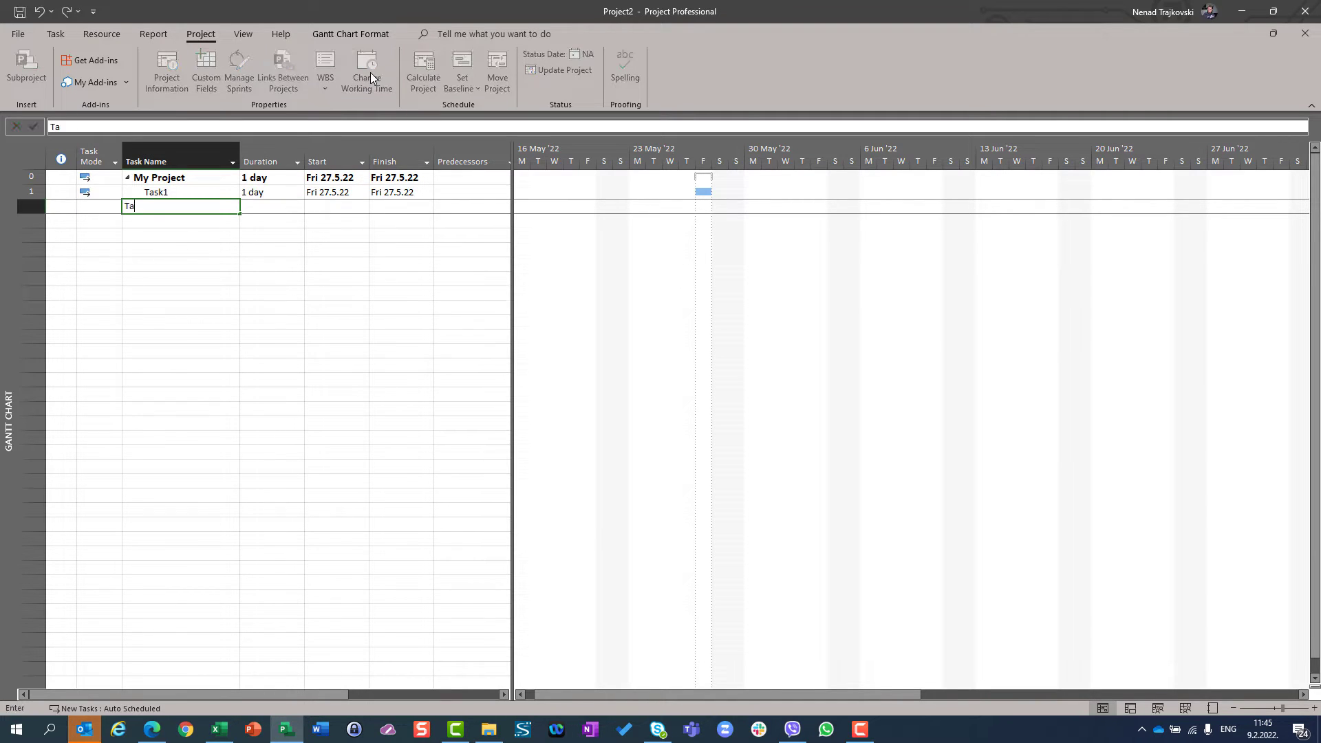
pyautogui.write('sk2')
pyautogui.press('Tab')
pyautogui.write('2')
pyautogui.press('Return')
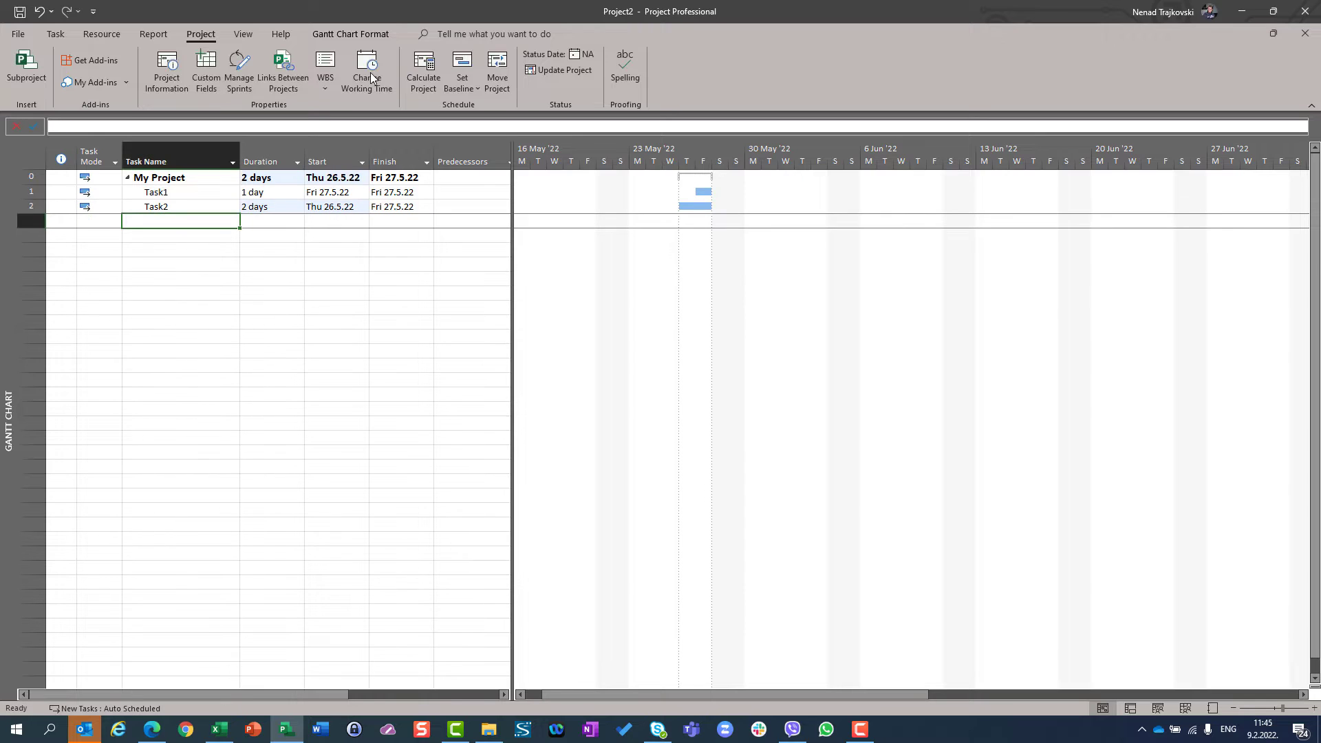
# Add Task3 with a duration of 3 days and Task4 with a duration of 4 days
pyautogui.write('Task3')
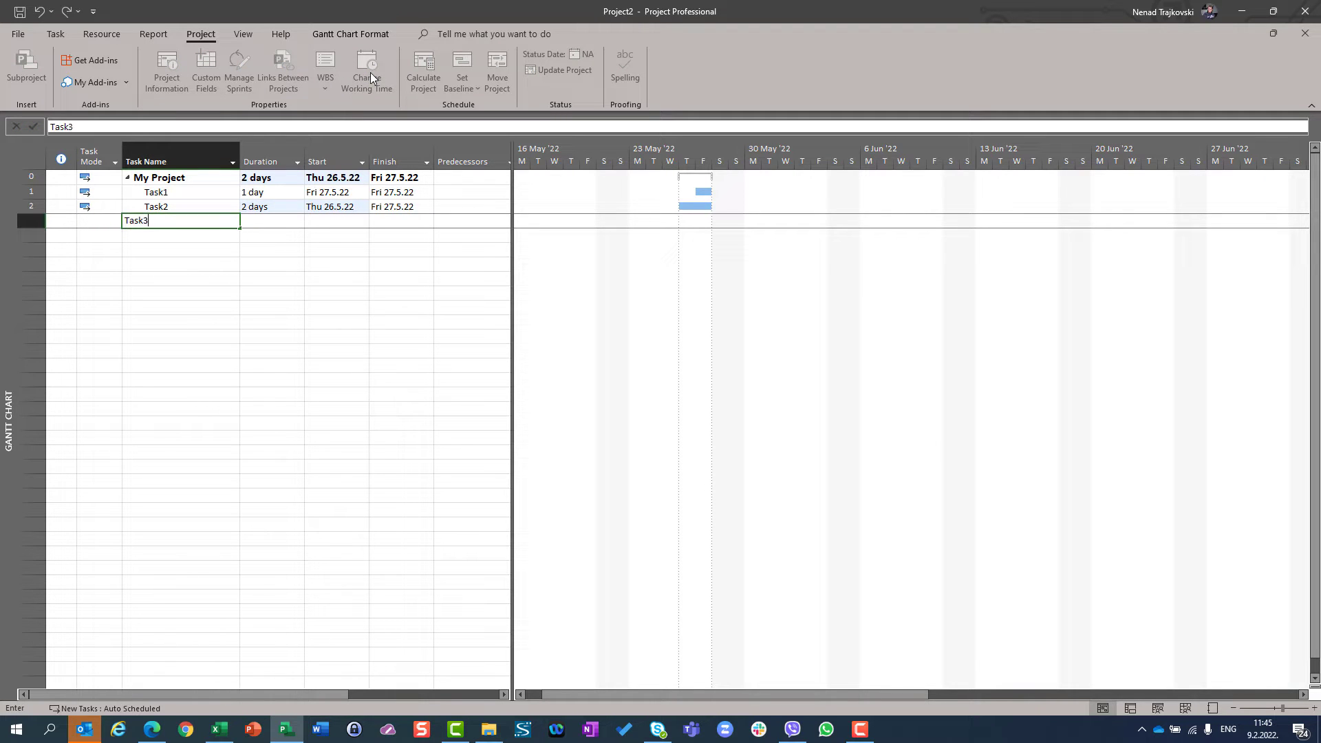
pyautogui.press('Tab')
pyautogui.write('3')
pyautogui.press('Return')
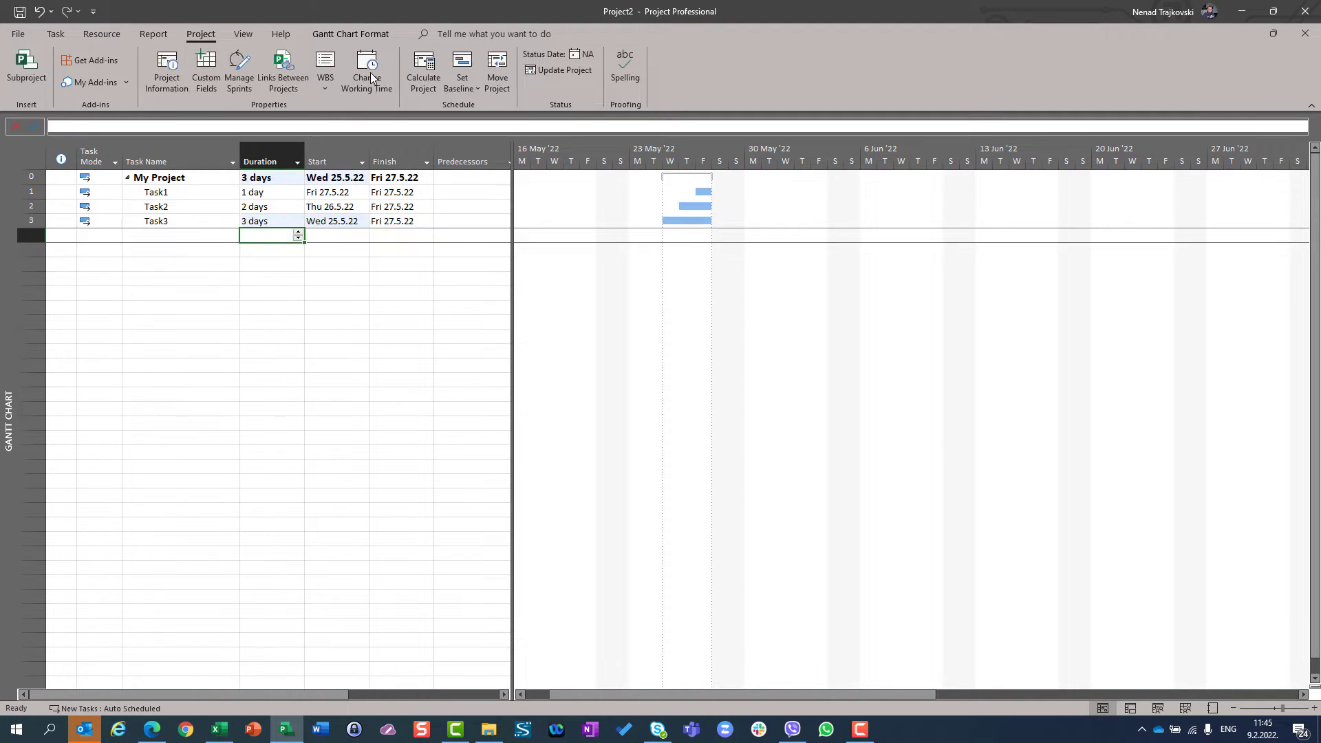
pyautogui.press('Left')
pyautogui.write('Task4')
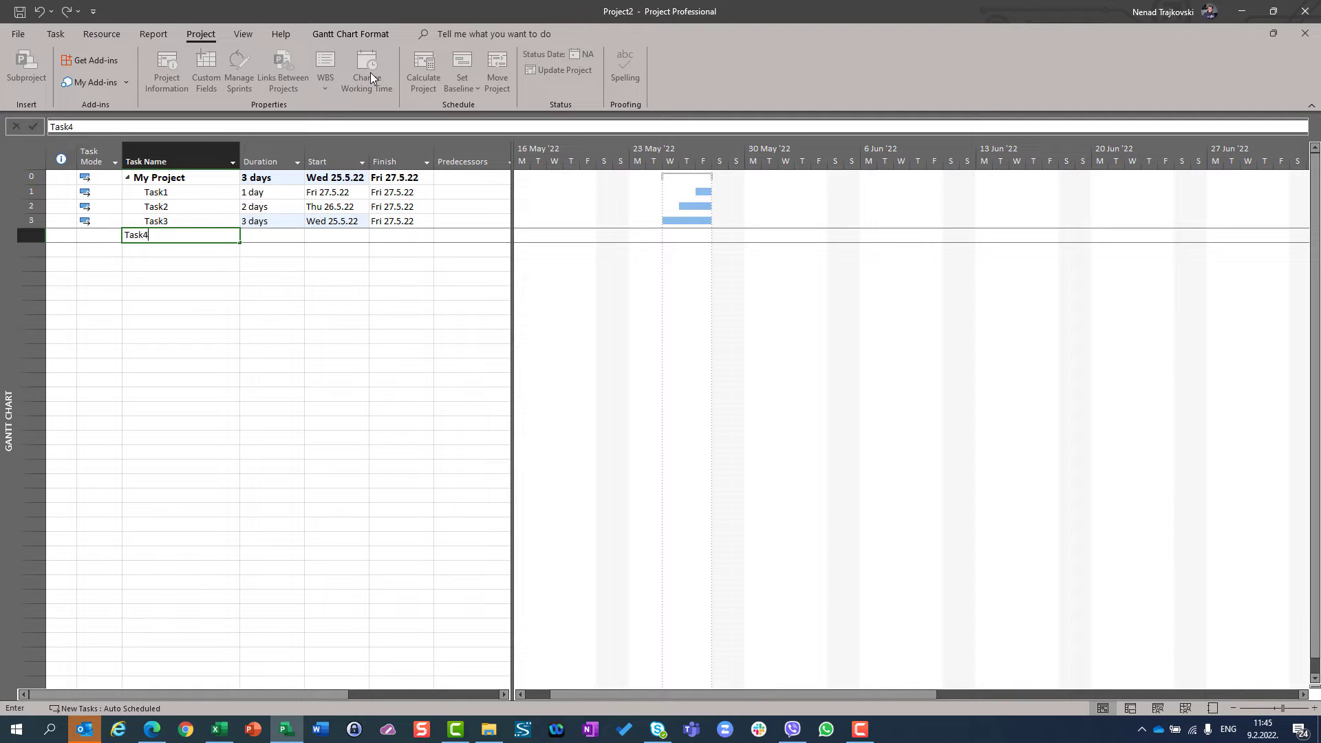
pyautogui.press('Tab')
pyautogui.write('4')
pyautogui.press('Return')
pyautogui.press('Left')
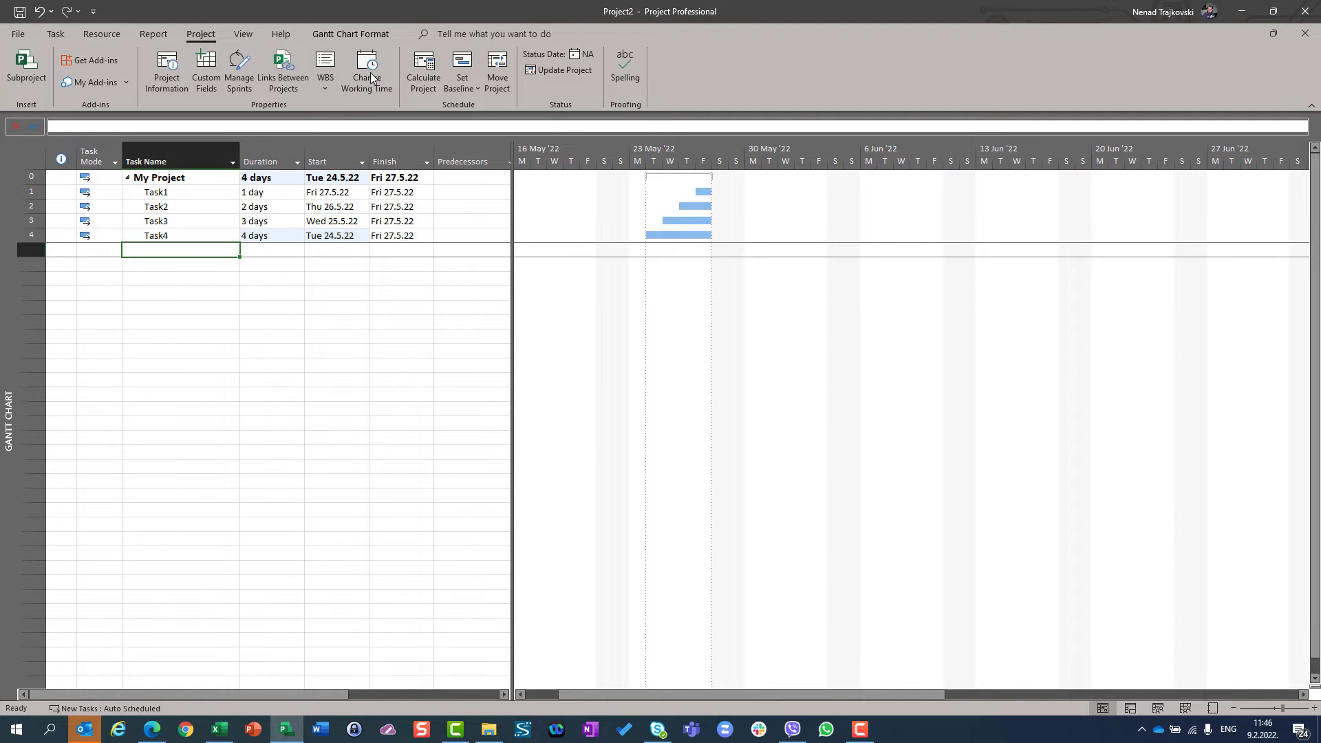
# Add Task5 below Task4 with a duration of 5 days
pyautogui.write('Task5')
pyautogui.press('Tab')
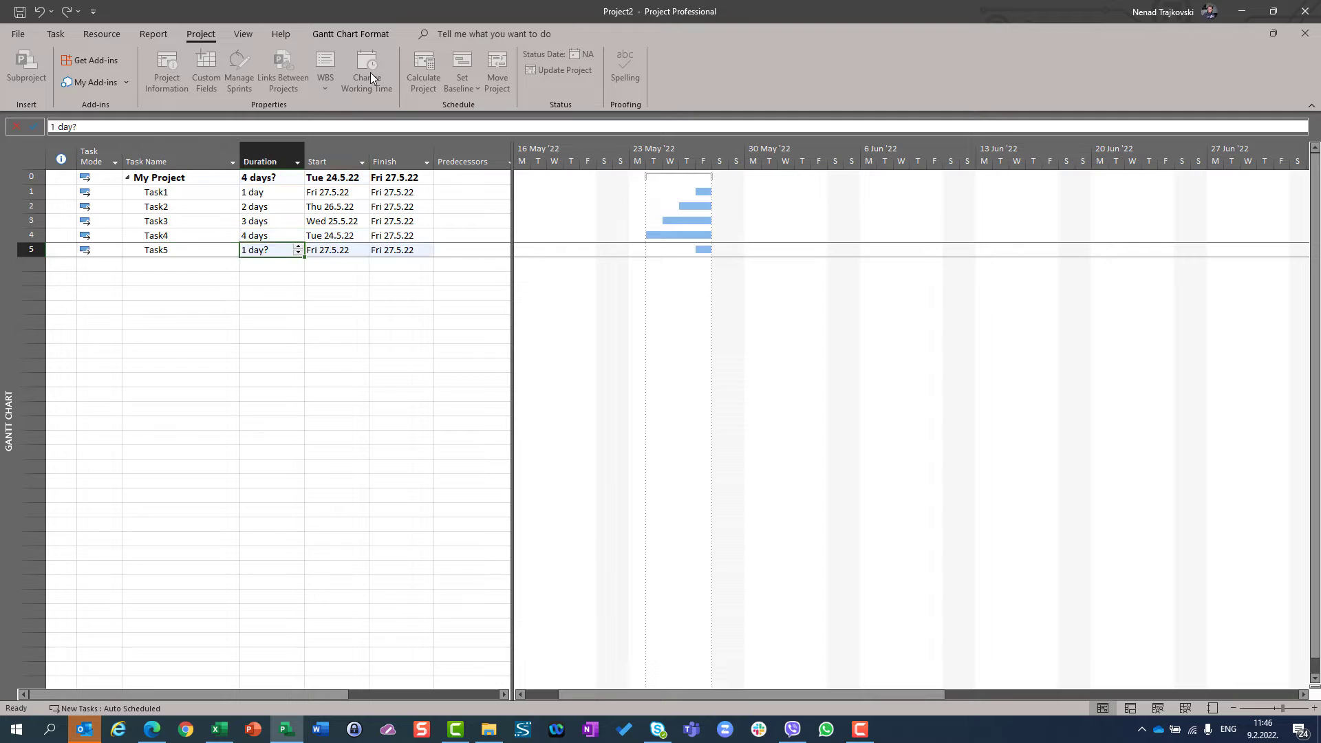
pyautogui.write('5')
pyautogui.press('Tab')
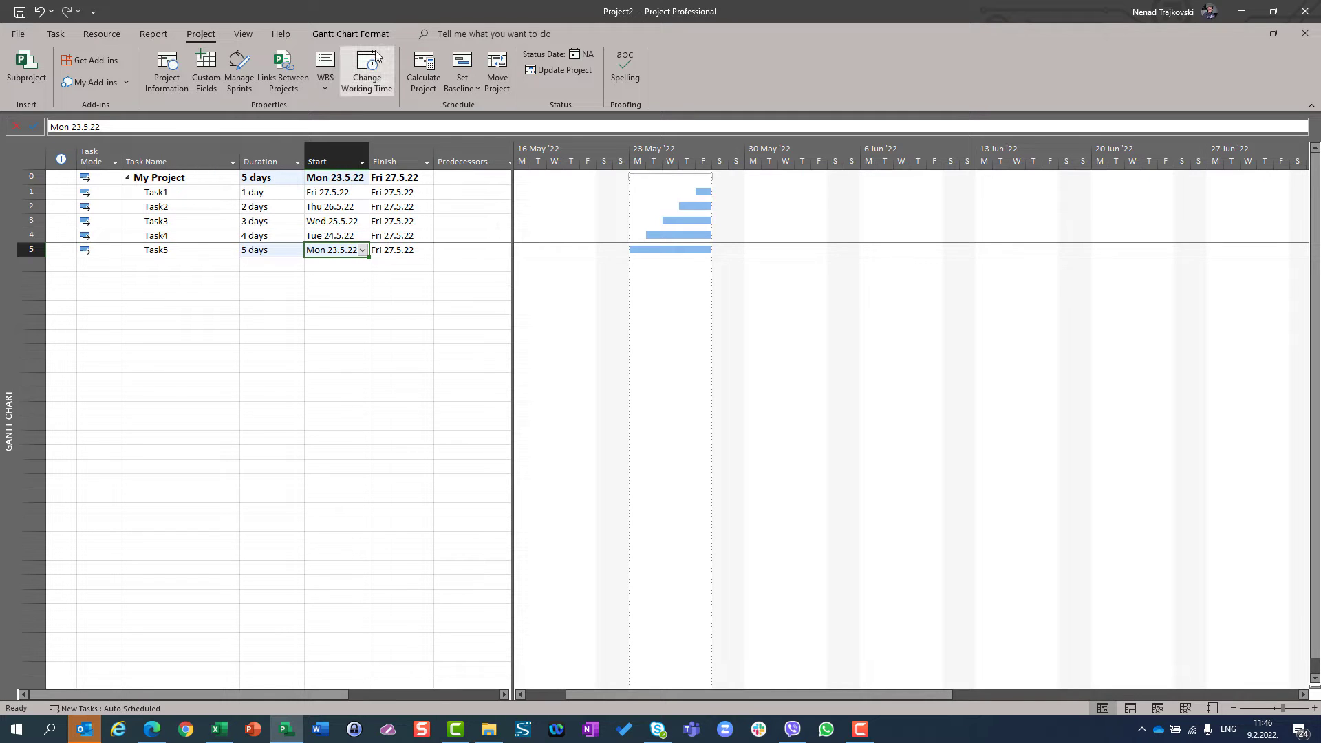
# Go through Task1 to Task5 and examine how their dates are scheduled against the project finish date
pyautogui.click(182, 193)
pyautogui.click(184, 209)
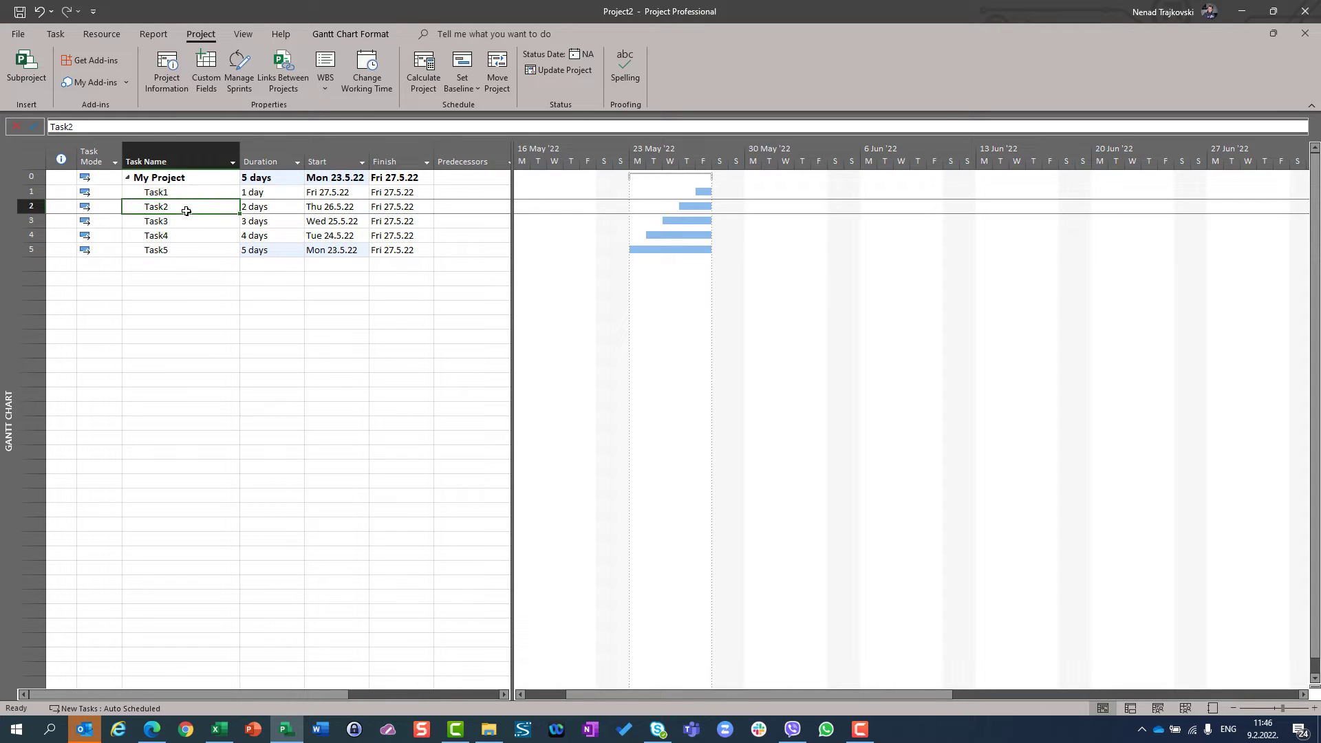
pyautogui.click(189, 224)
pyautogui.click(196, 238)
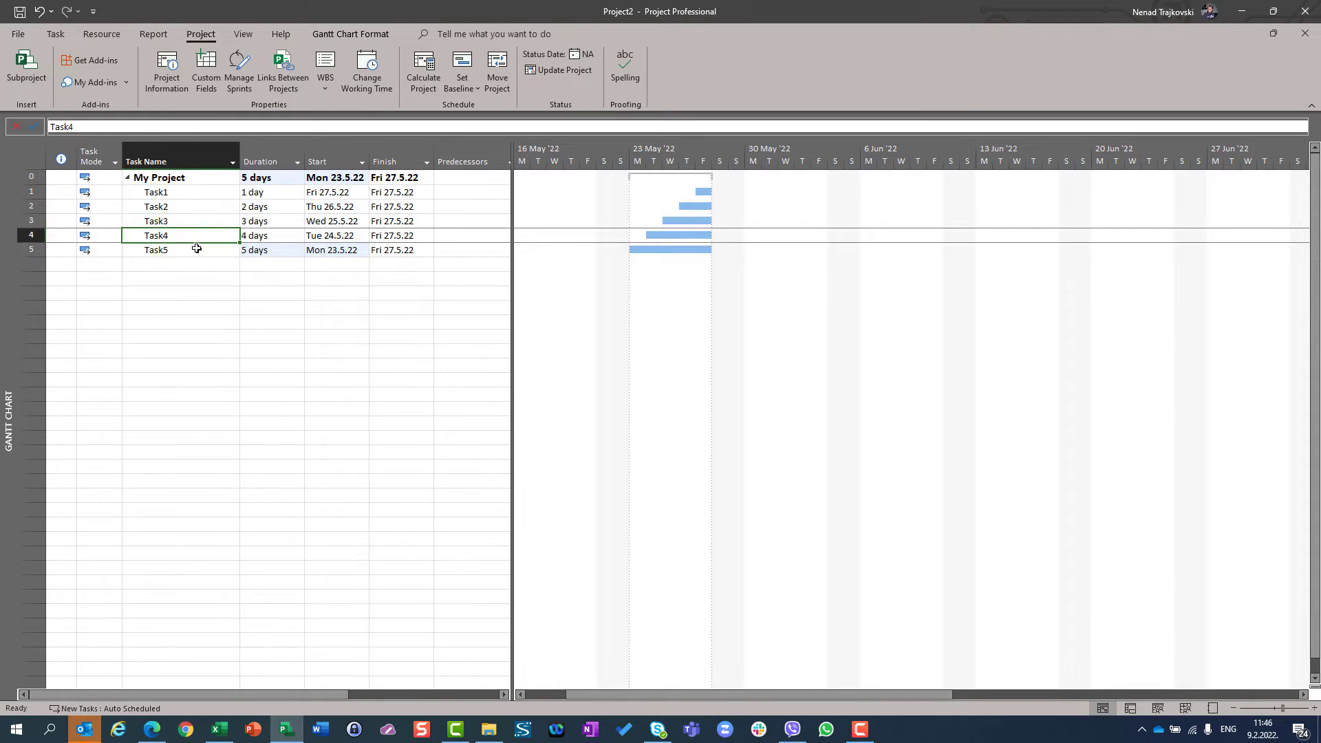
pyautogui.click(196, 249)
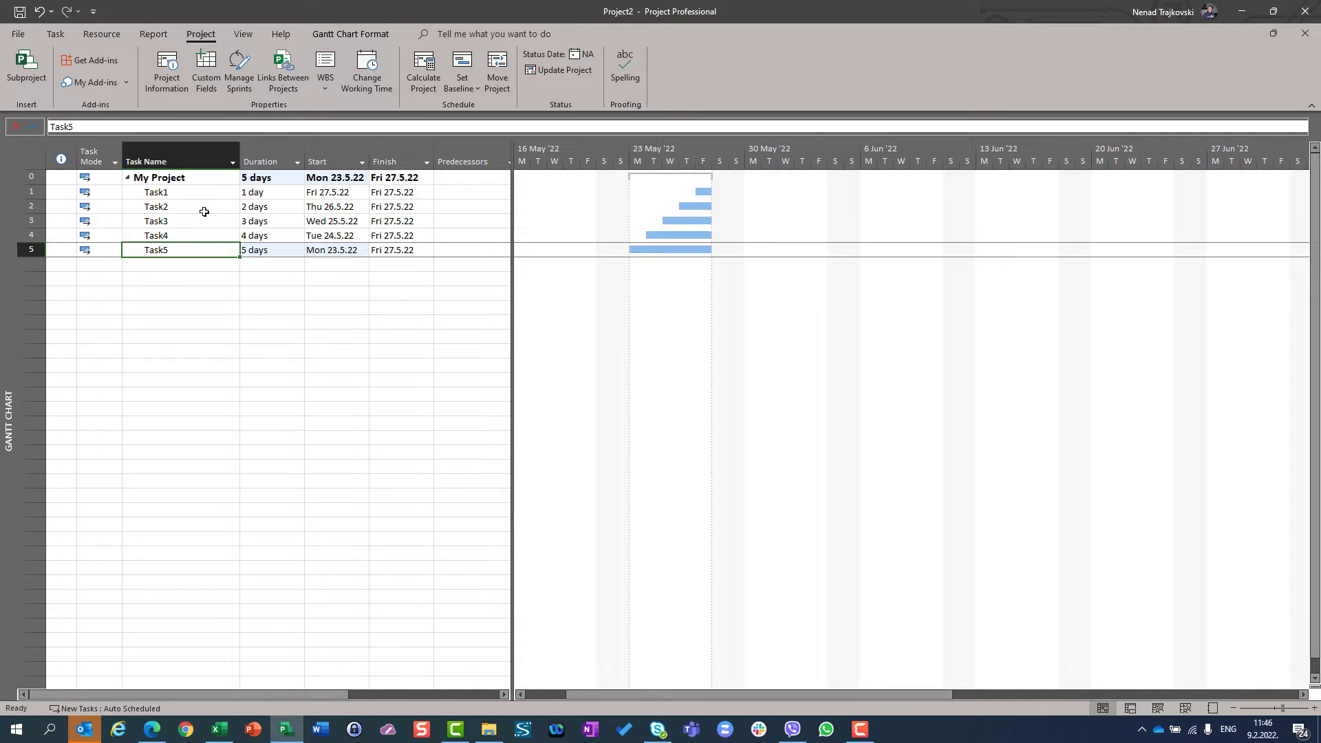
pyautogui.moveTo(191, 198); pyautogui.dragTo(195, 253)
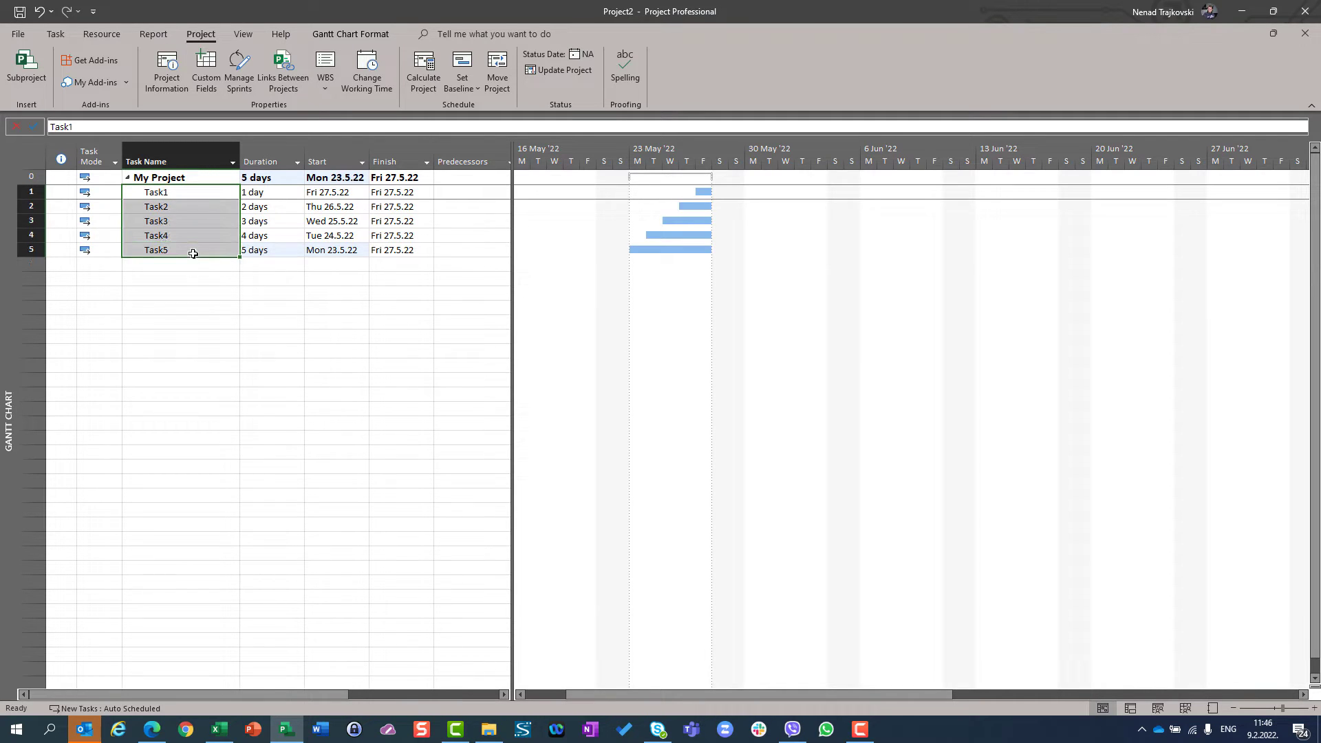
pyautogui.click(413, 193)
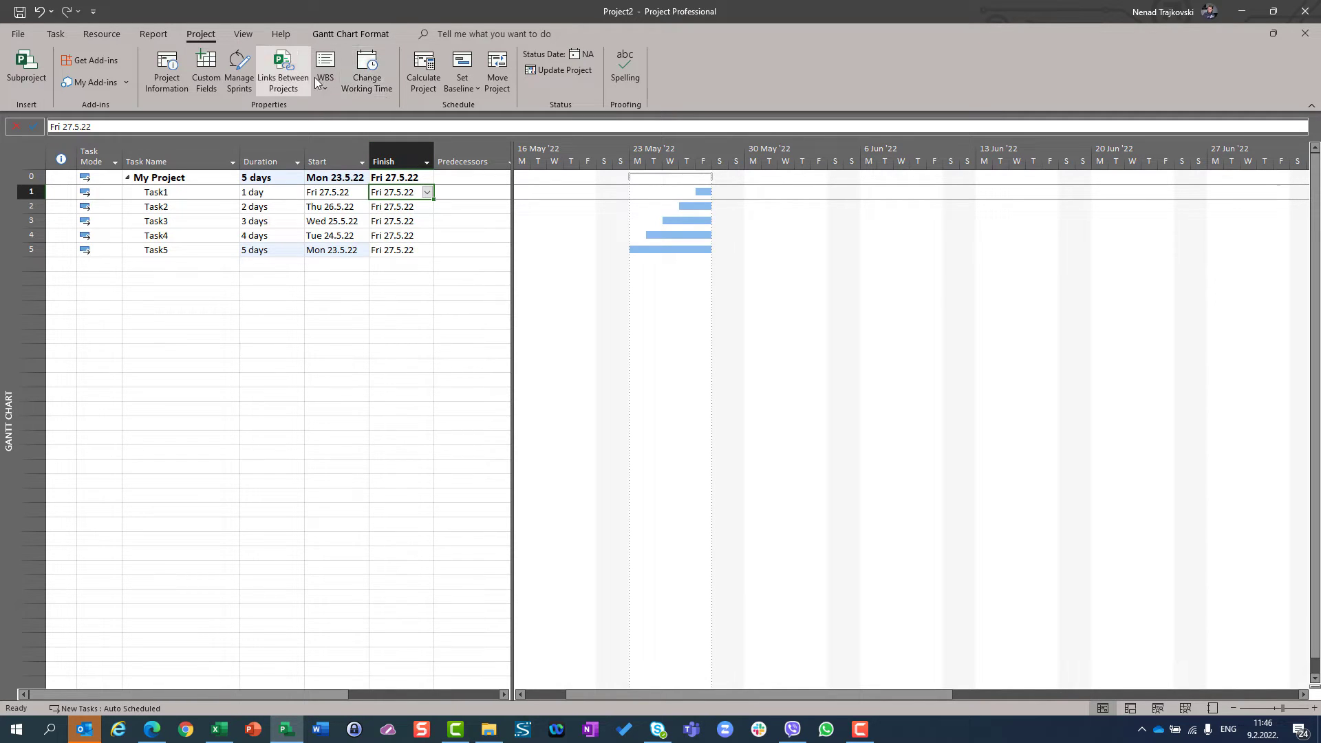
# Change the project's finish date to Friday 25.2.2022 in the project information
pyautogui.click(166, 74)
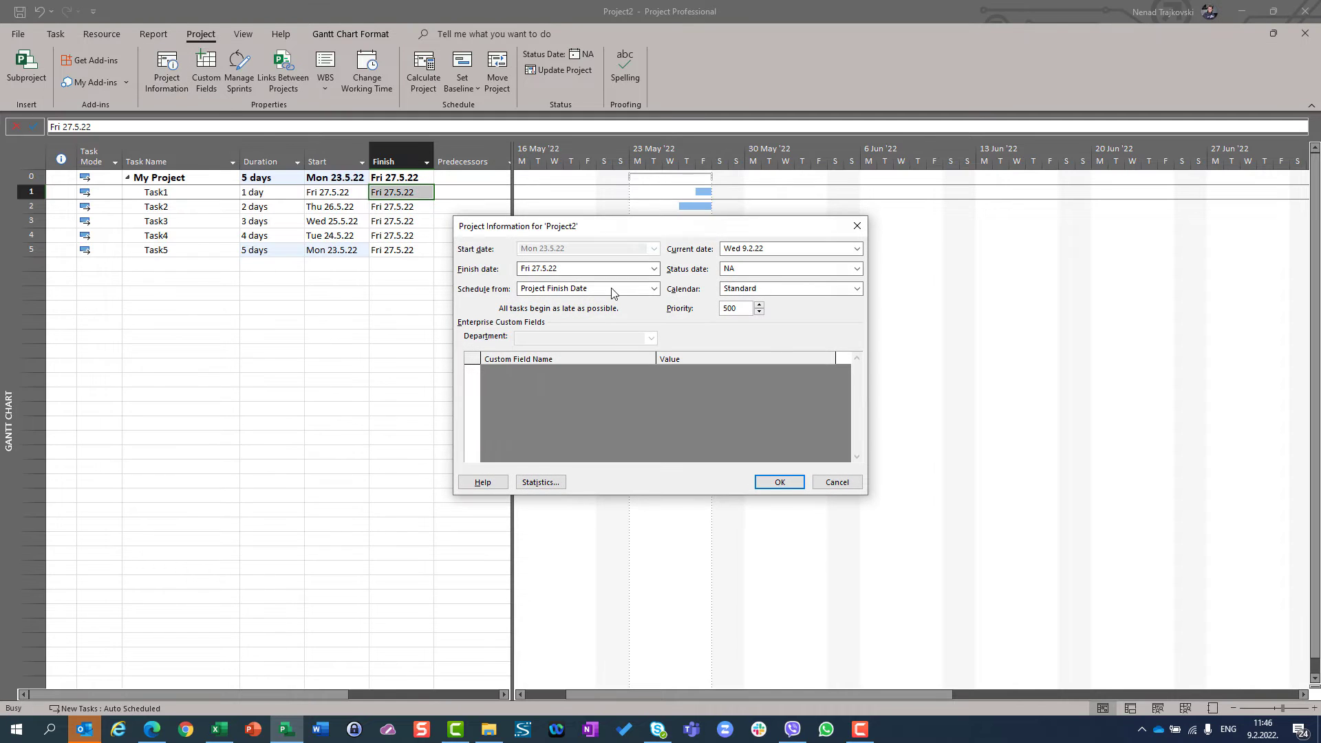
pyautogui.click(652, 268)
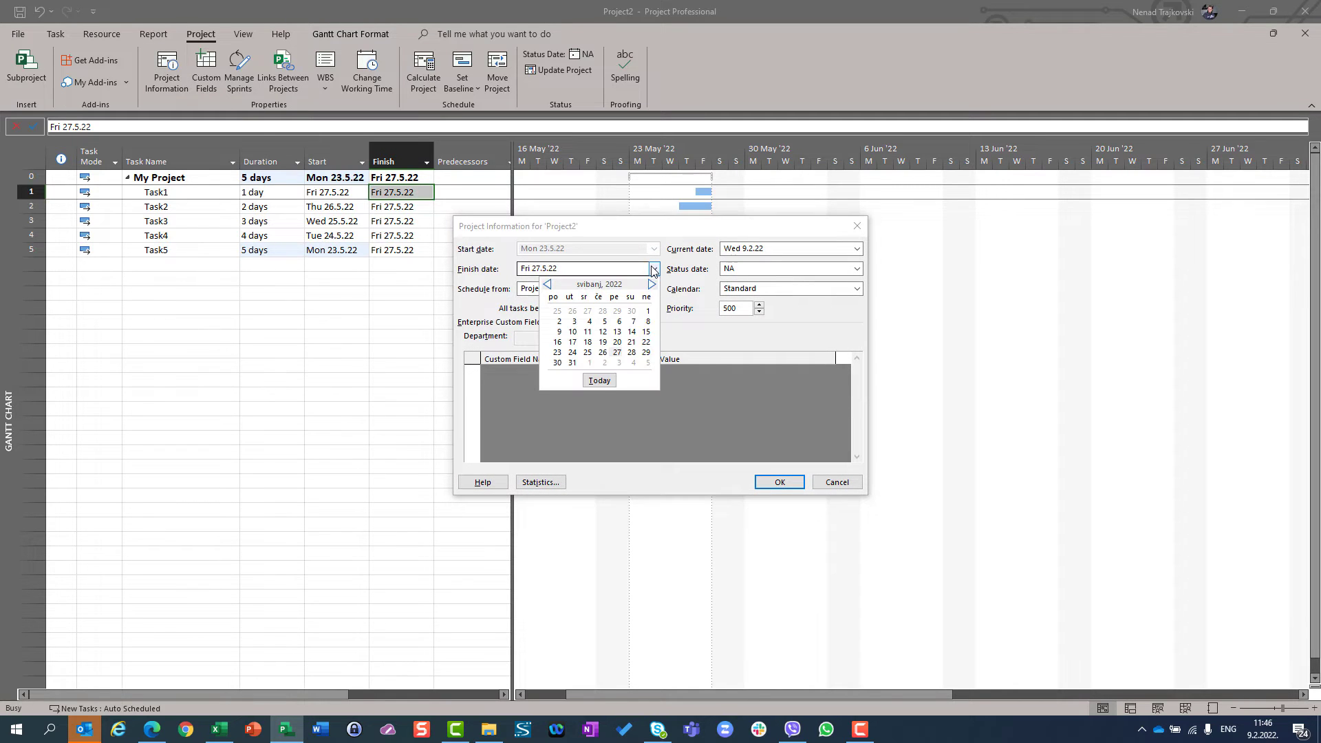
pyautogui.click(550, 285)
pyautogui.click(550, 285)
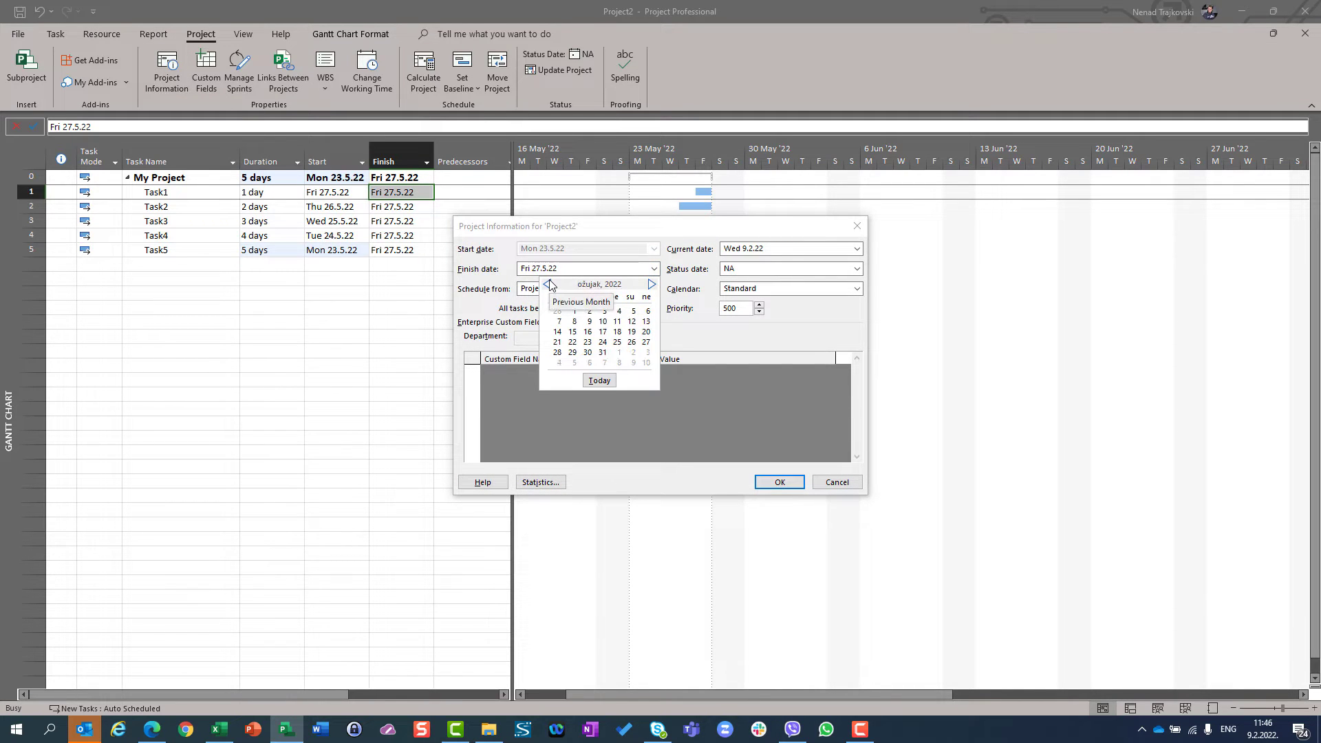
pyautogui.click(548, 284)
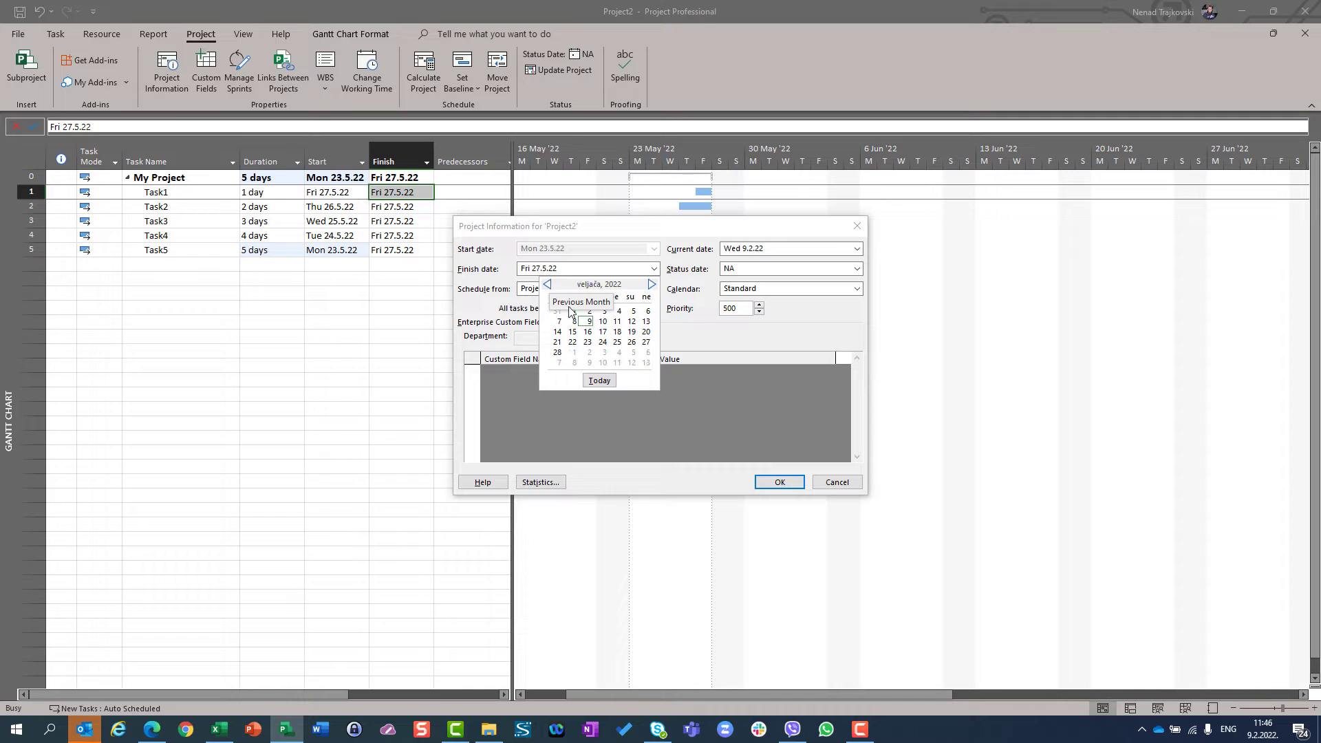
pyautogui.click(617, 343)
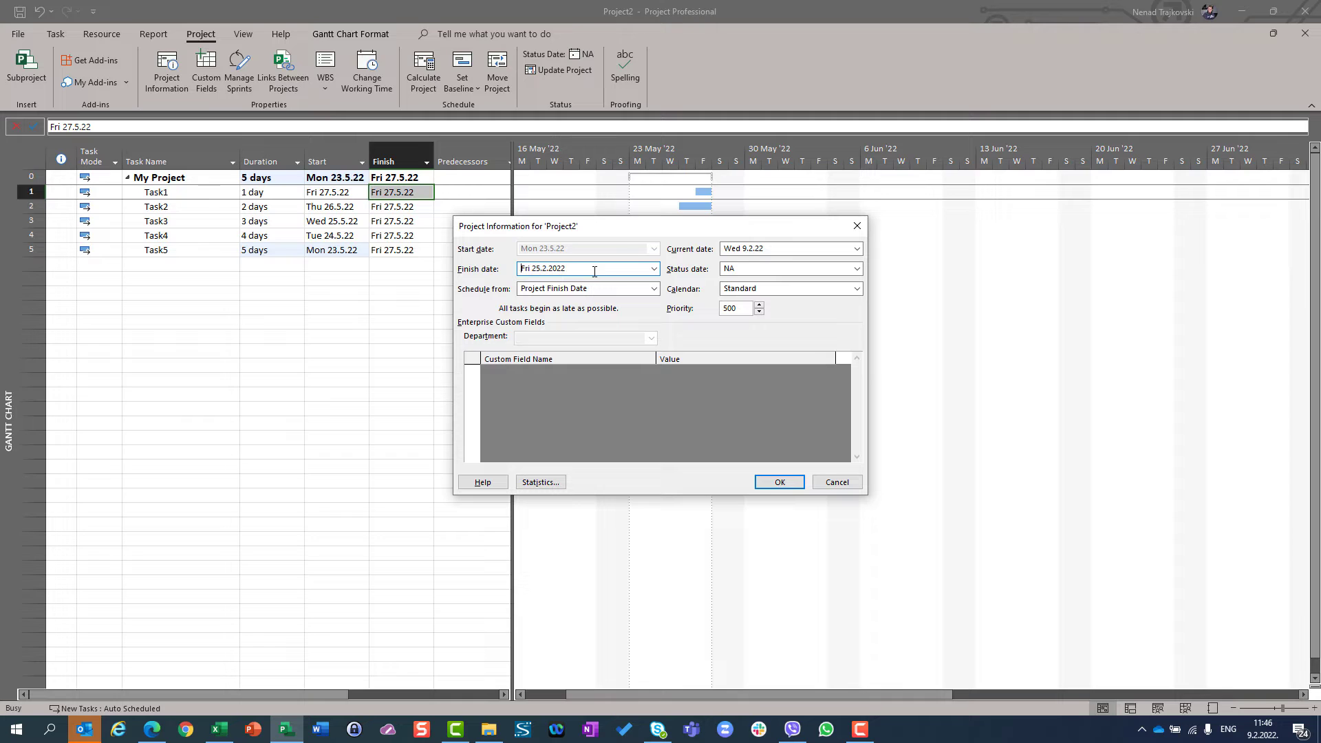
pyautogui.click(774, 481)
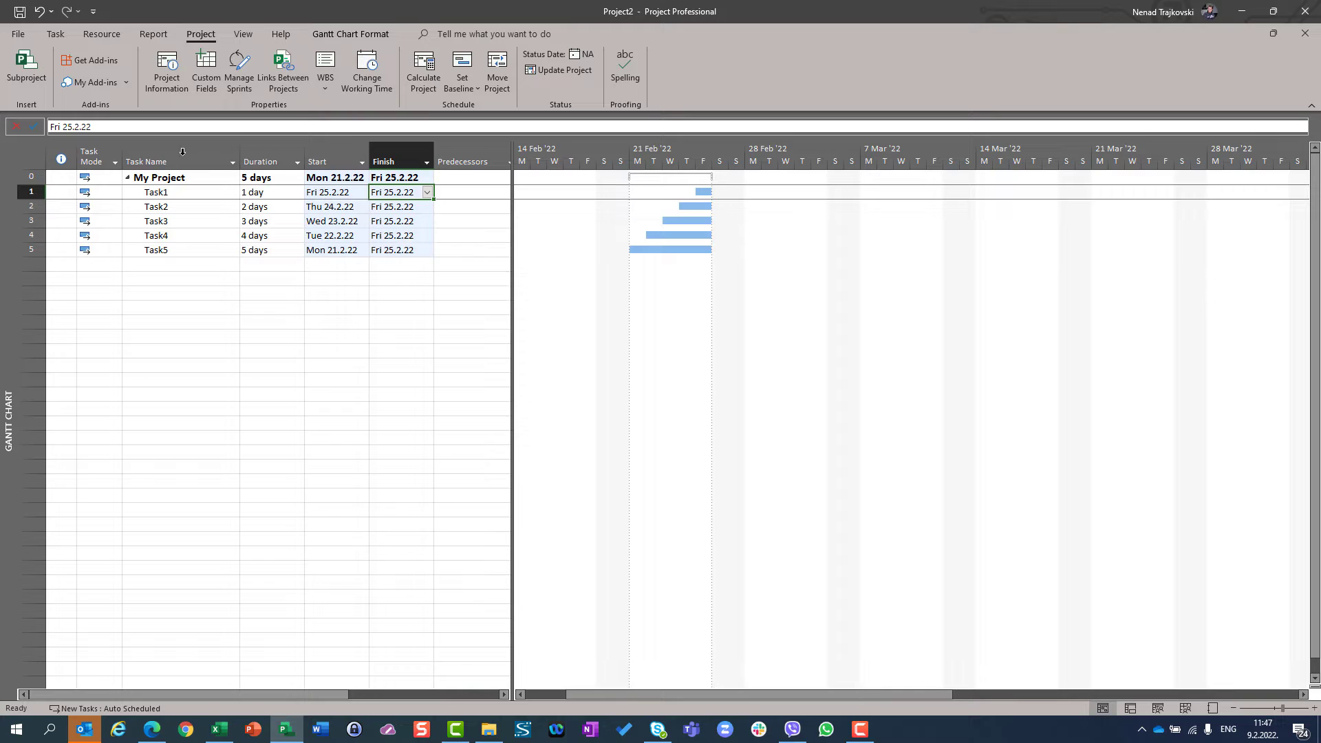
# Link Task1 through Task5 in sequence and check Task5's finish date and Task1's start date
pyautogui.moveTo(34, 192); pyautogui.dragTo(34, 249)
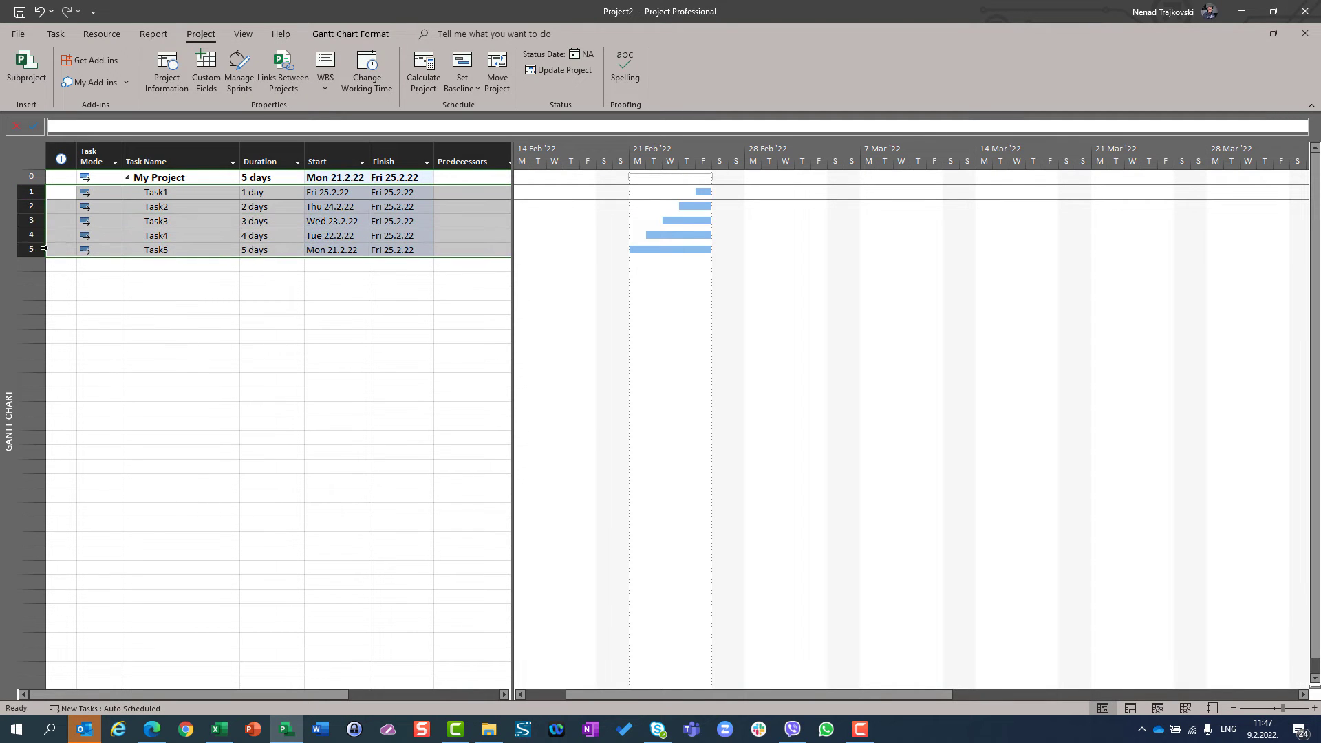
pyautogui.click(55, 34)
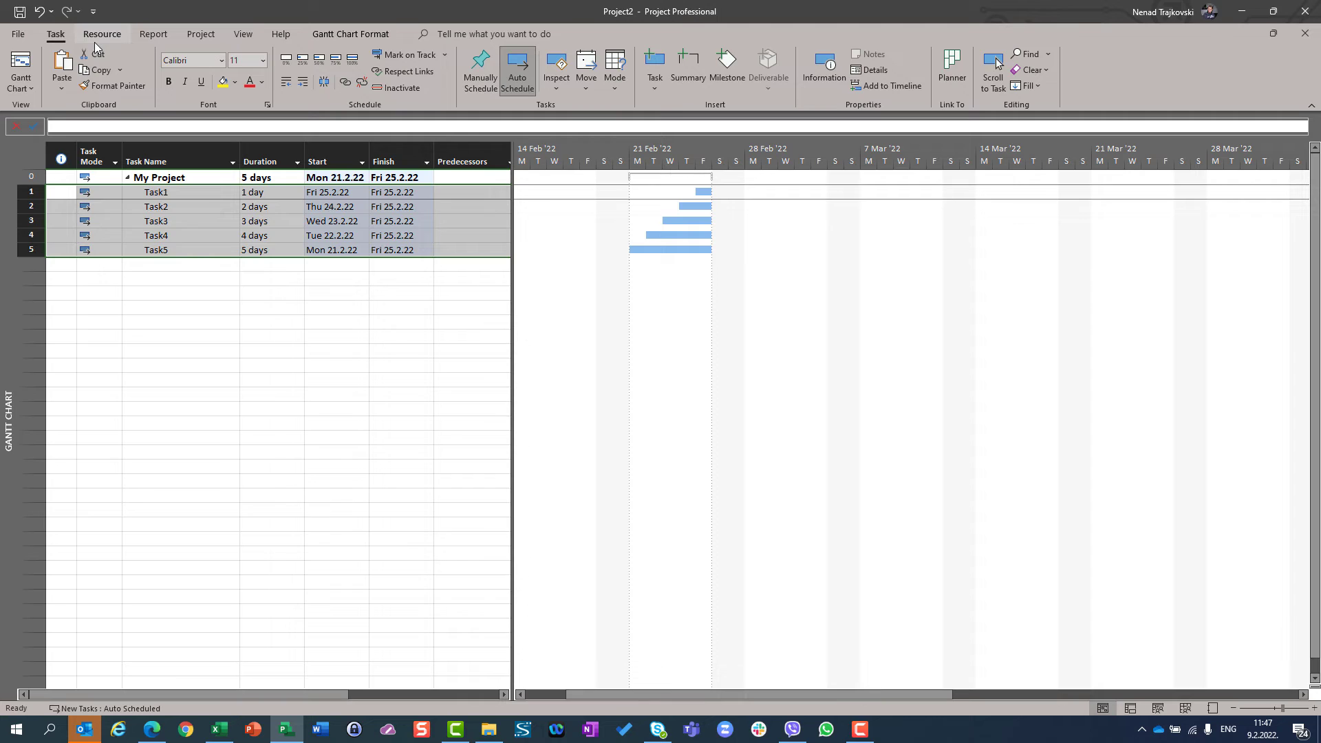
pyautogui.click(343, 83)
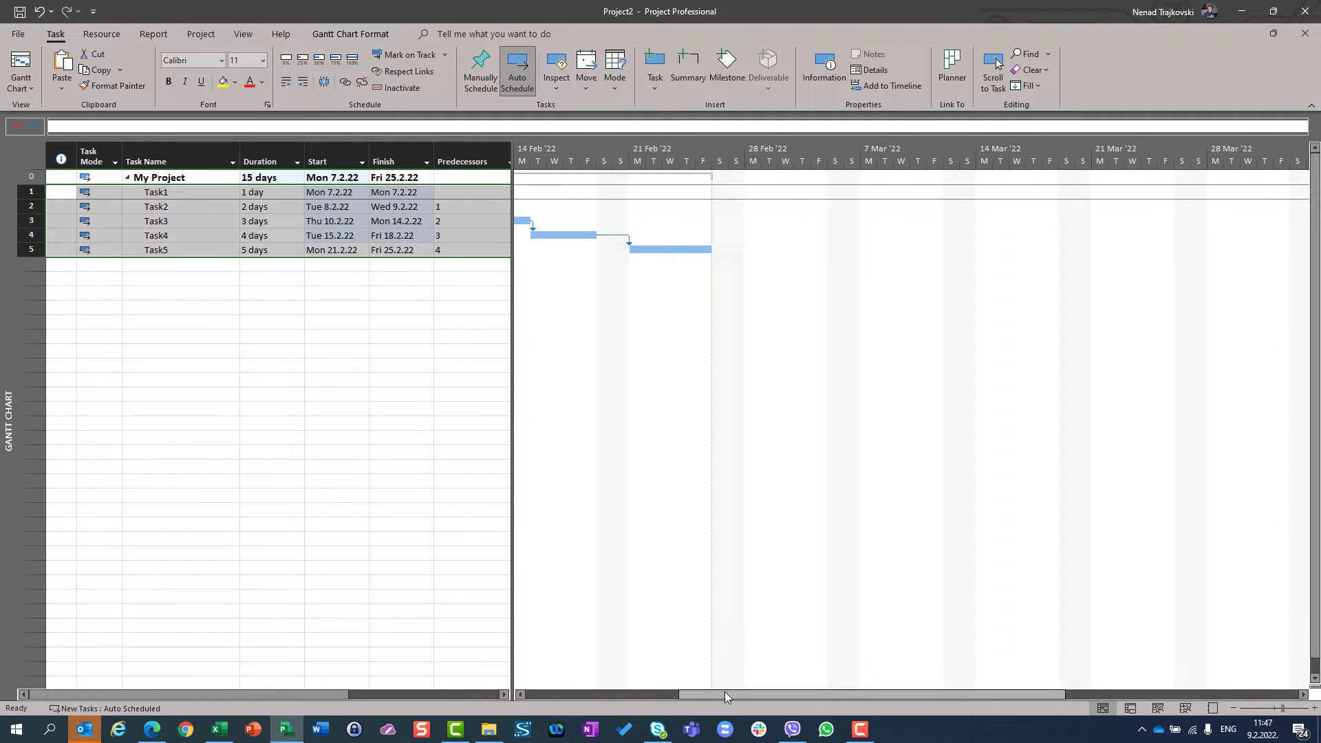
pyautogui.moveTo(724, 691); pyautogui.dragTo(610, 692)
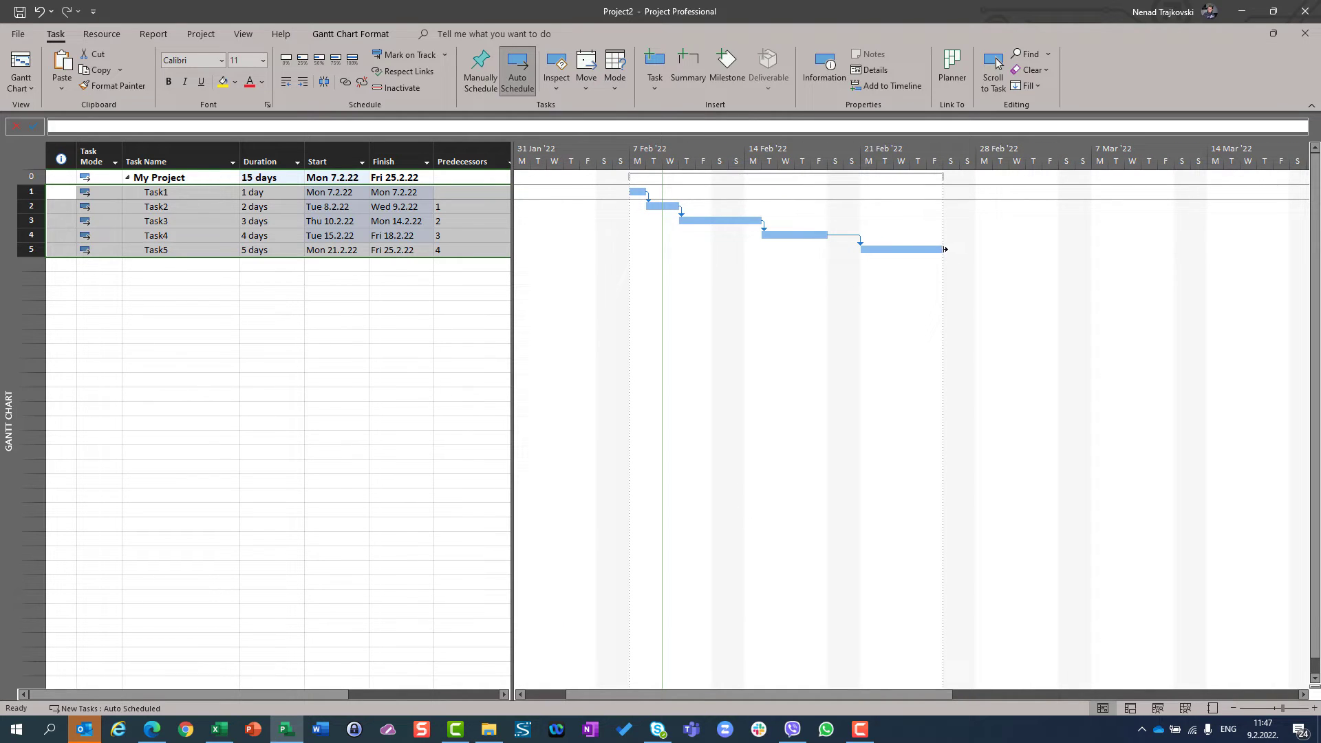
pyautogui.click(385, 251)
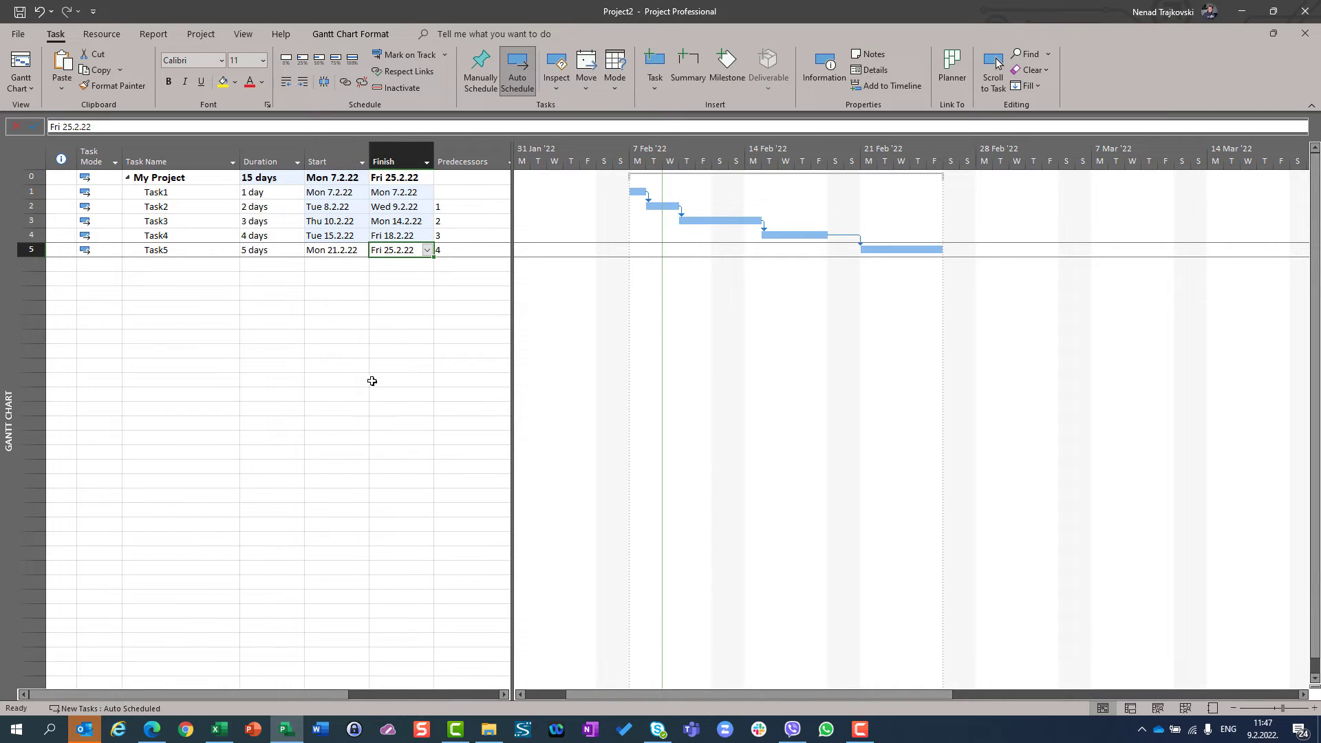
pyautogui.click(349, 195)
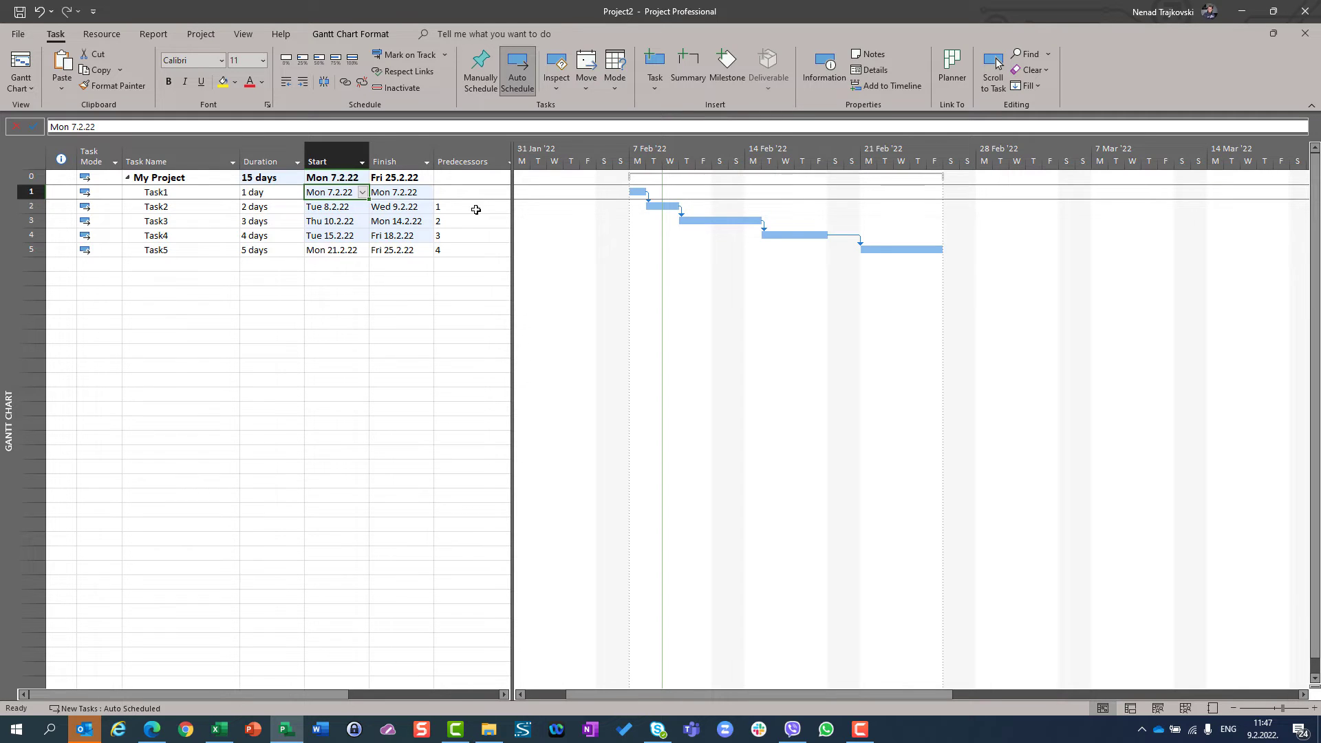
# Remove the predecessors of Task2 through Task5 so that no tasks are linked
pyautogui.moveTo(471, 207); pyautogui.dragTo(466, 250)
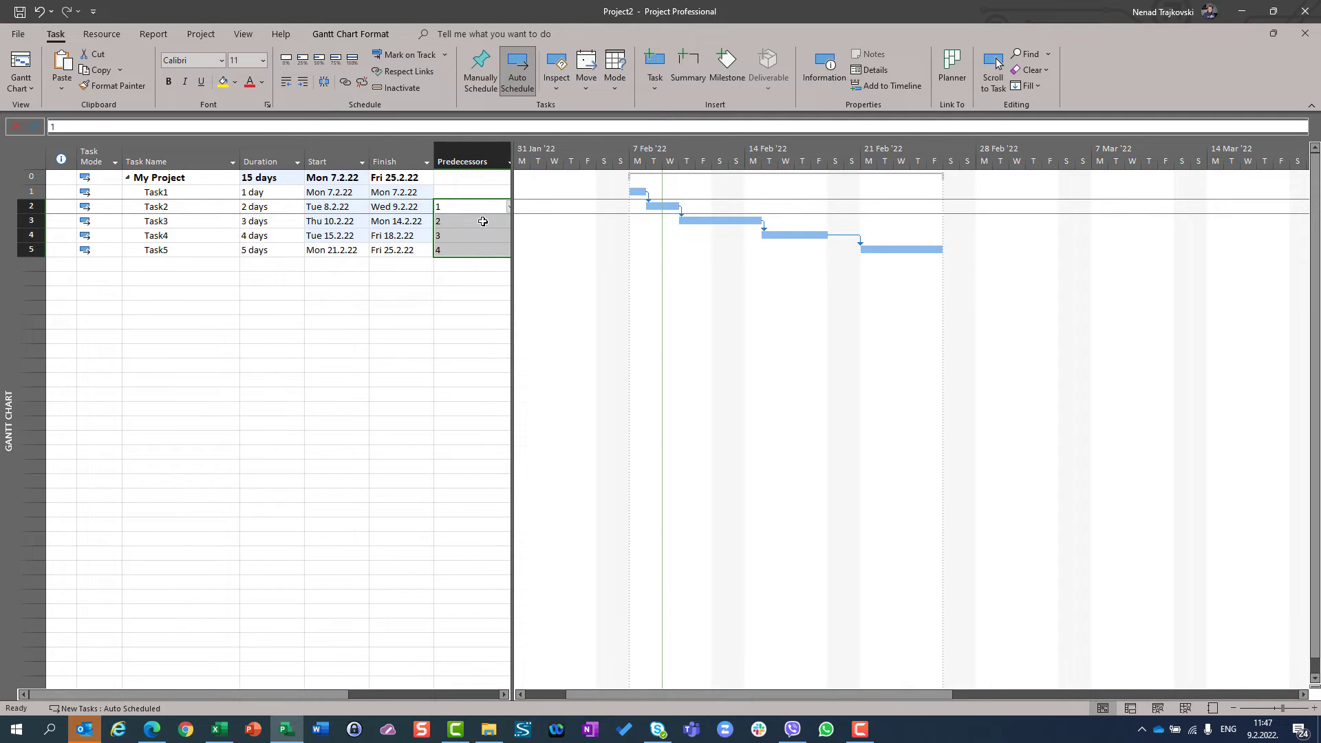
pyautogui.press('Delete')
pyautogui.press('Left')
pyautogui.press('Left')
pyautogui.press('Left')
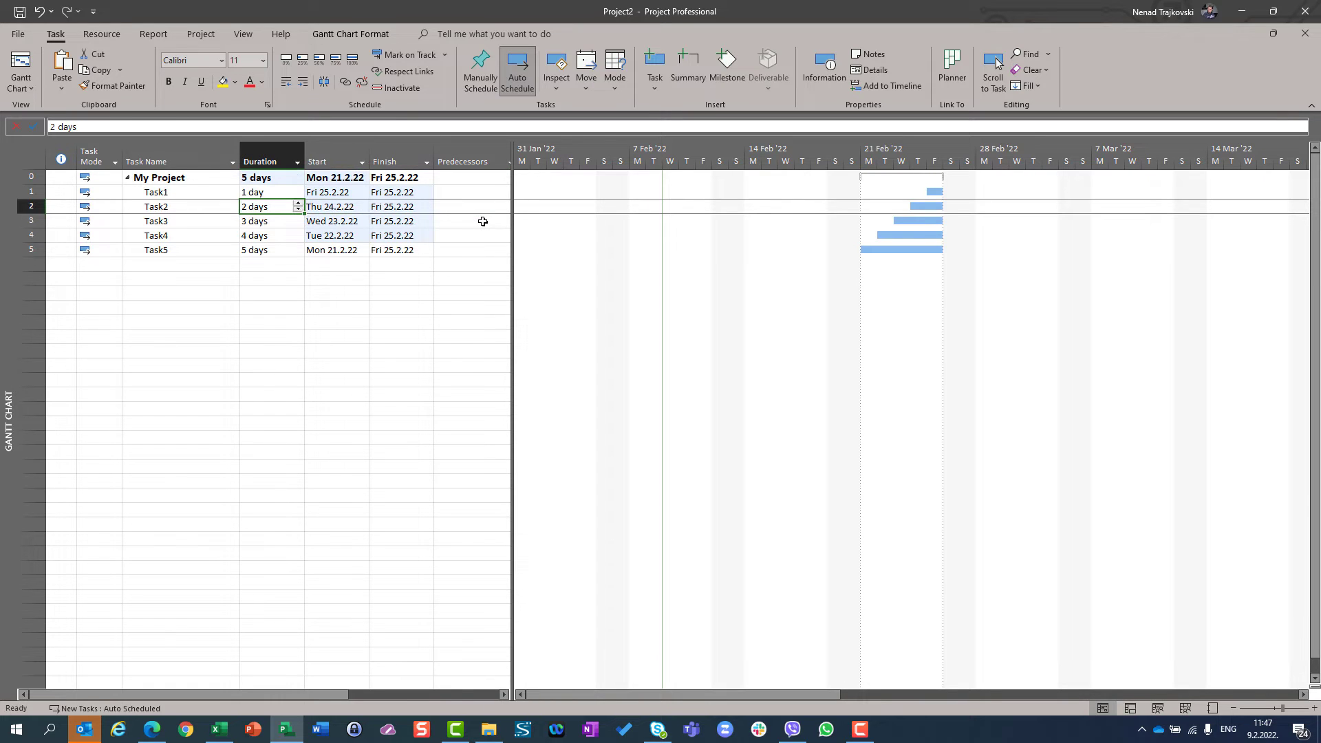
pyautogui.press('Up')
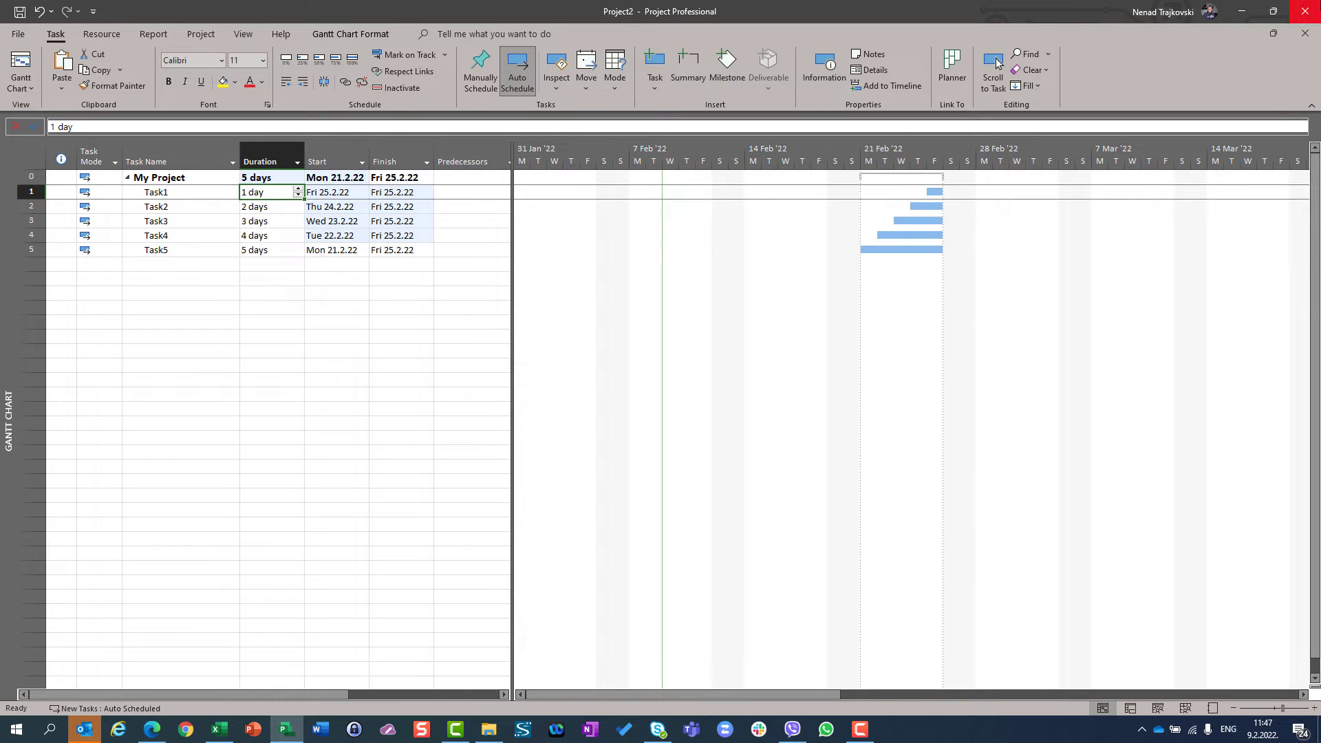
# Set the durations of Task1 through Task5 to 5, 6, 7, 8 and 9 days respectively
pyautogui.write('5')
pyautogui.press('Return')
pyautogui.write('6')
pyautogui.press('Return')
pyautogui.write('7')
pyautogui.press('Return')
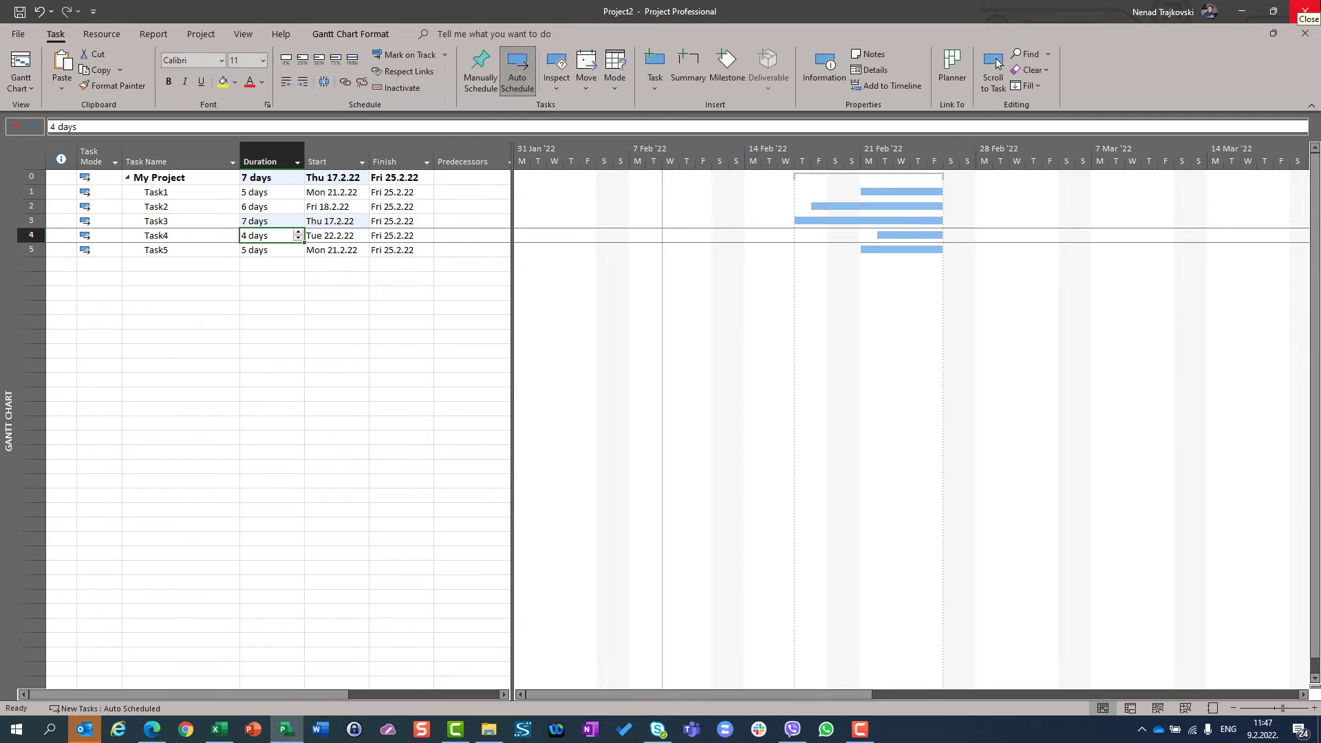
pyautogui.write('8')
pyautogui.press('Return')
pyautogui.write('9')
pyautogui.press('Return')
pyautogui.press('Up')
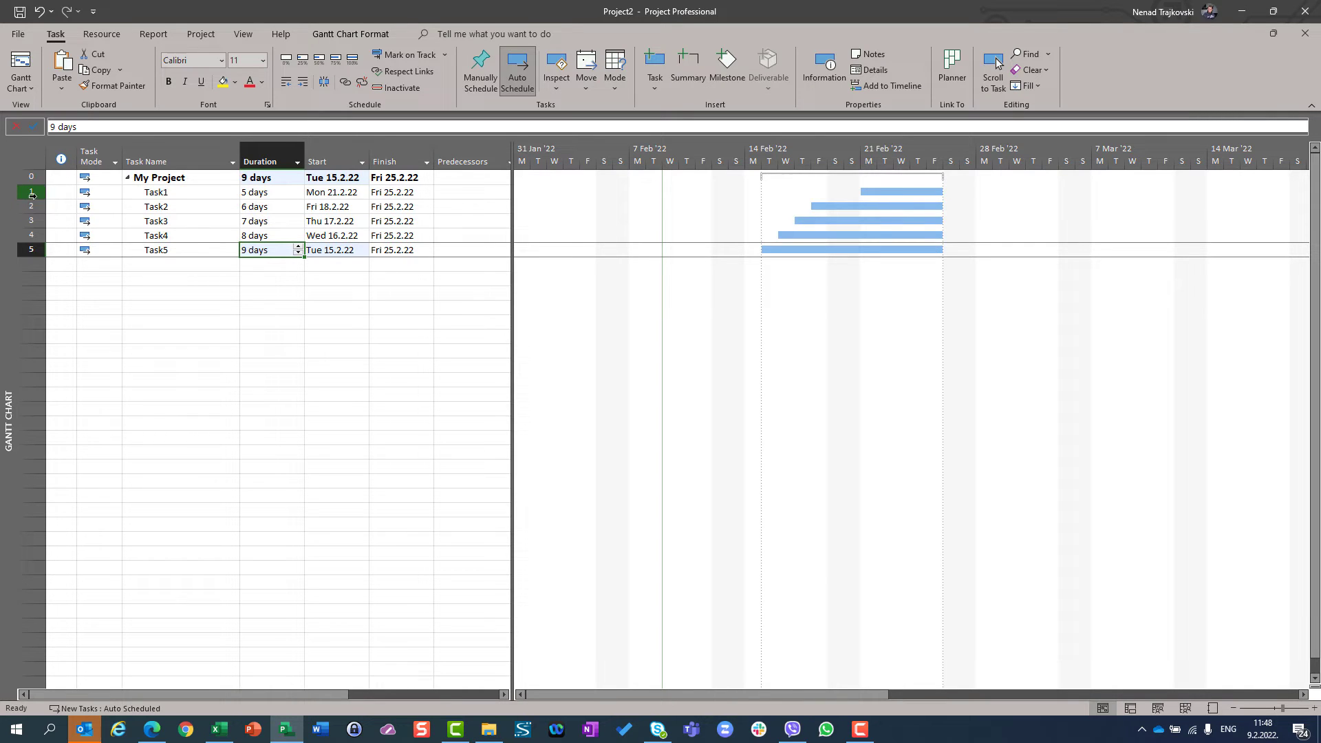
# Link Task1 through Task5 in sequence and check Task1's start date in the table and Gantt chart
pyautogui.moveTo(30, 196); pyautogui.dragTo(31, 249)
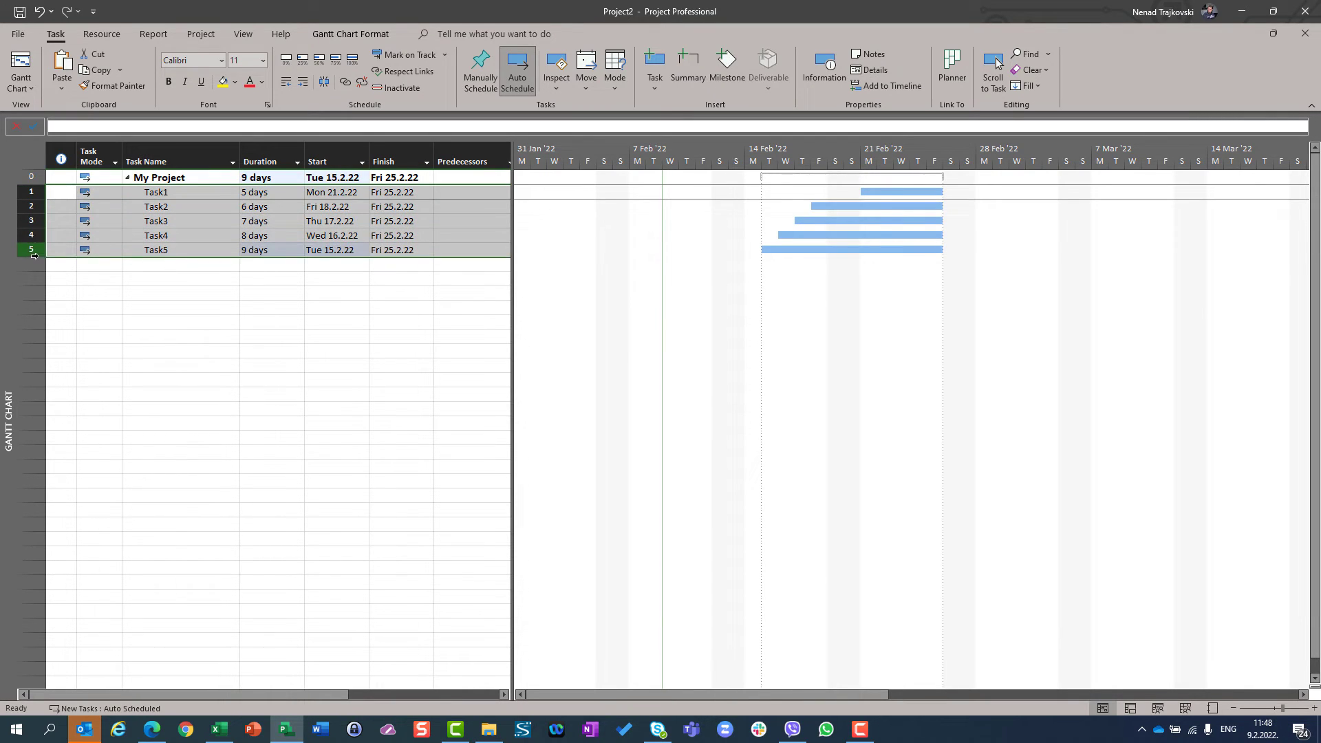
pyautogui.click(346, 84)
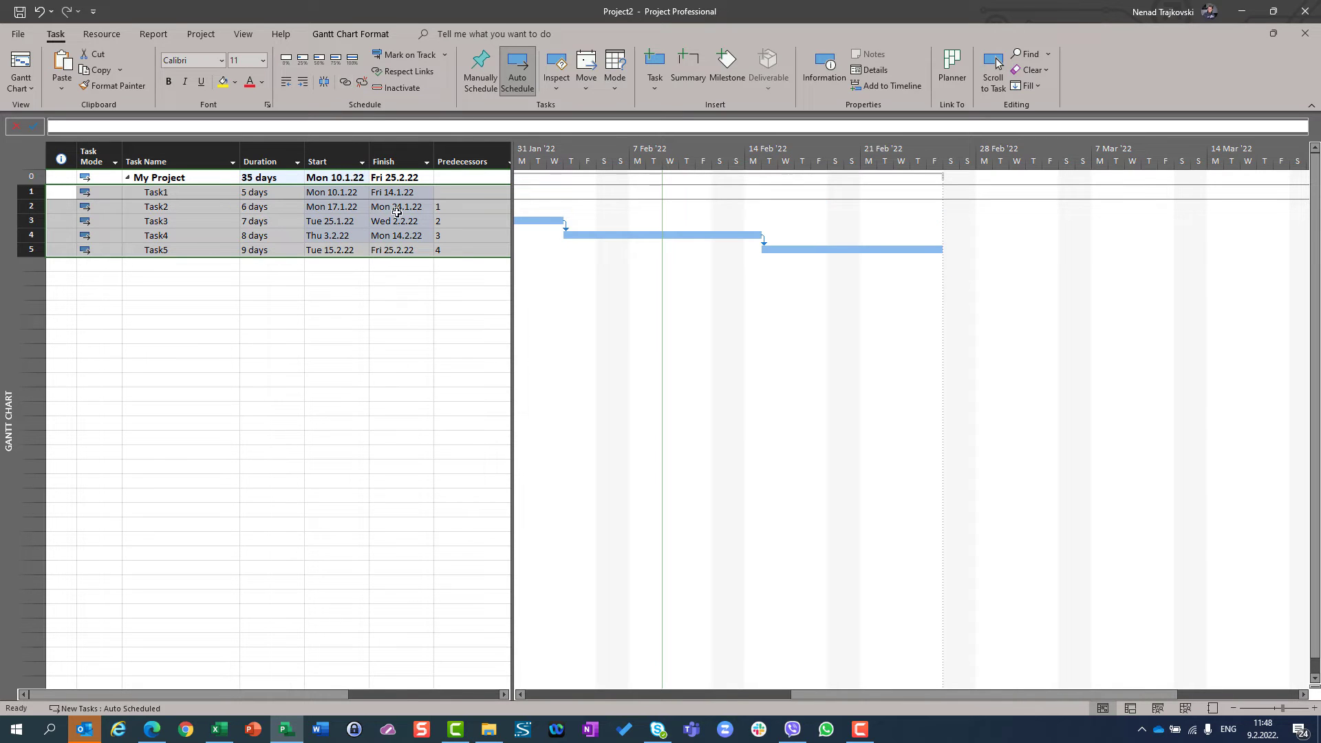
pyautogui.moveTo(804, 694); pyautogui.dragTo(600, 694)
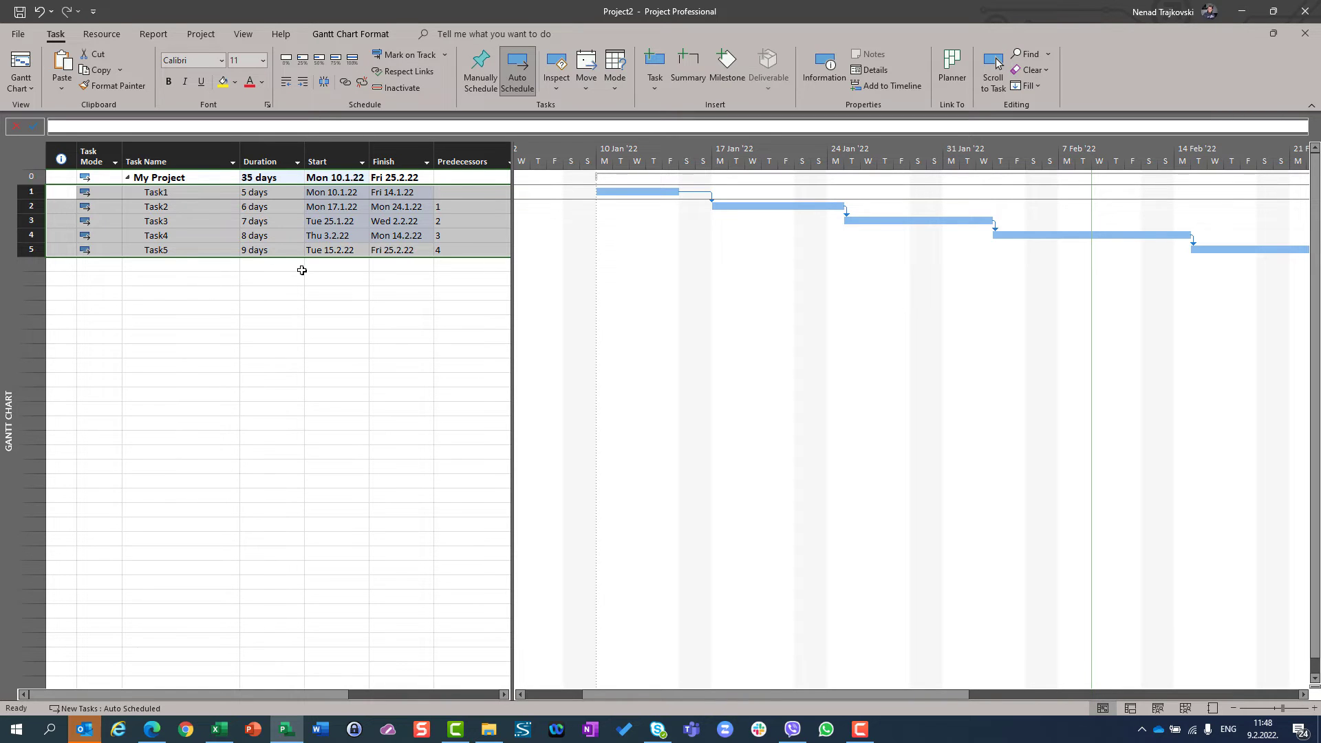
pyautogui.click(320, 196)
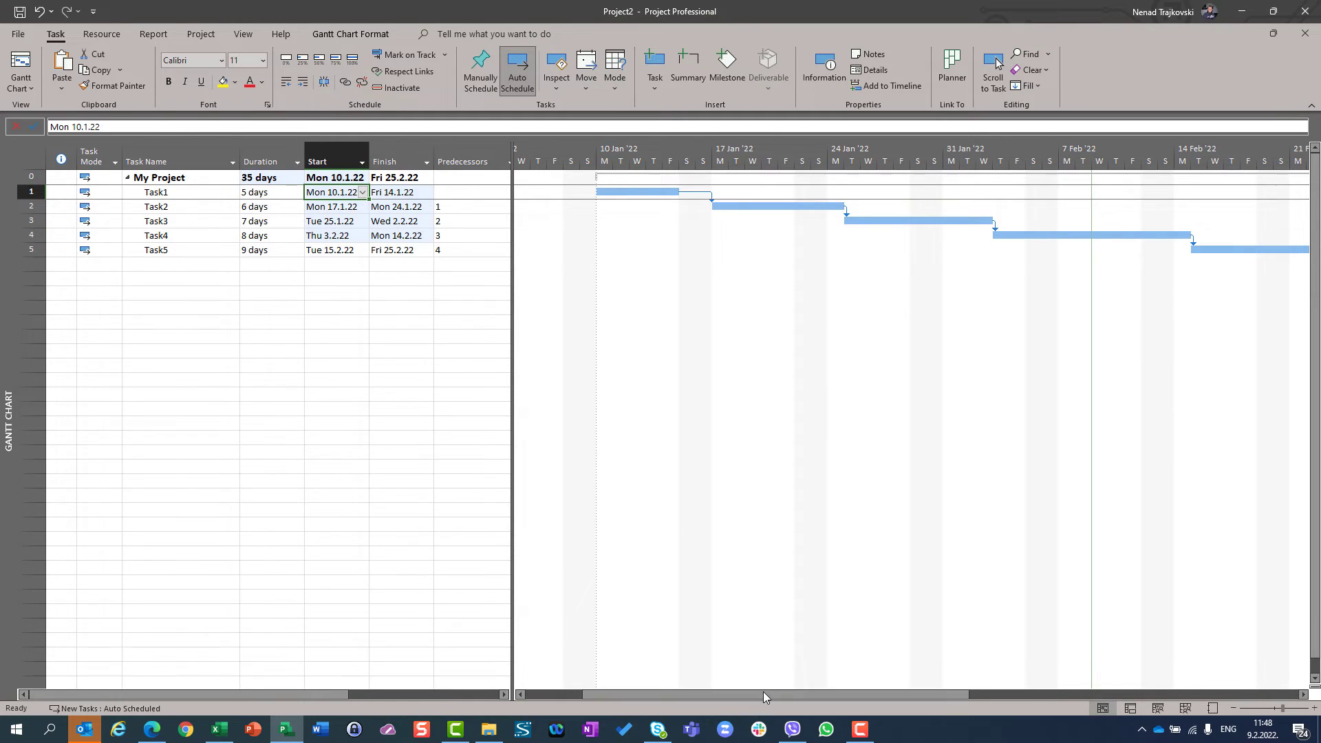
# Examine Task4 and Task5 against the project finish date, and review the scheduling settings in the project information without changing them
pyautogui.moveTo(762, 692); pyautogui.dragTo(935, 696)
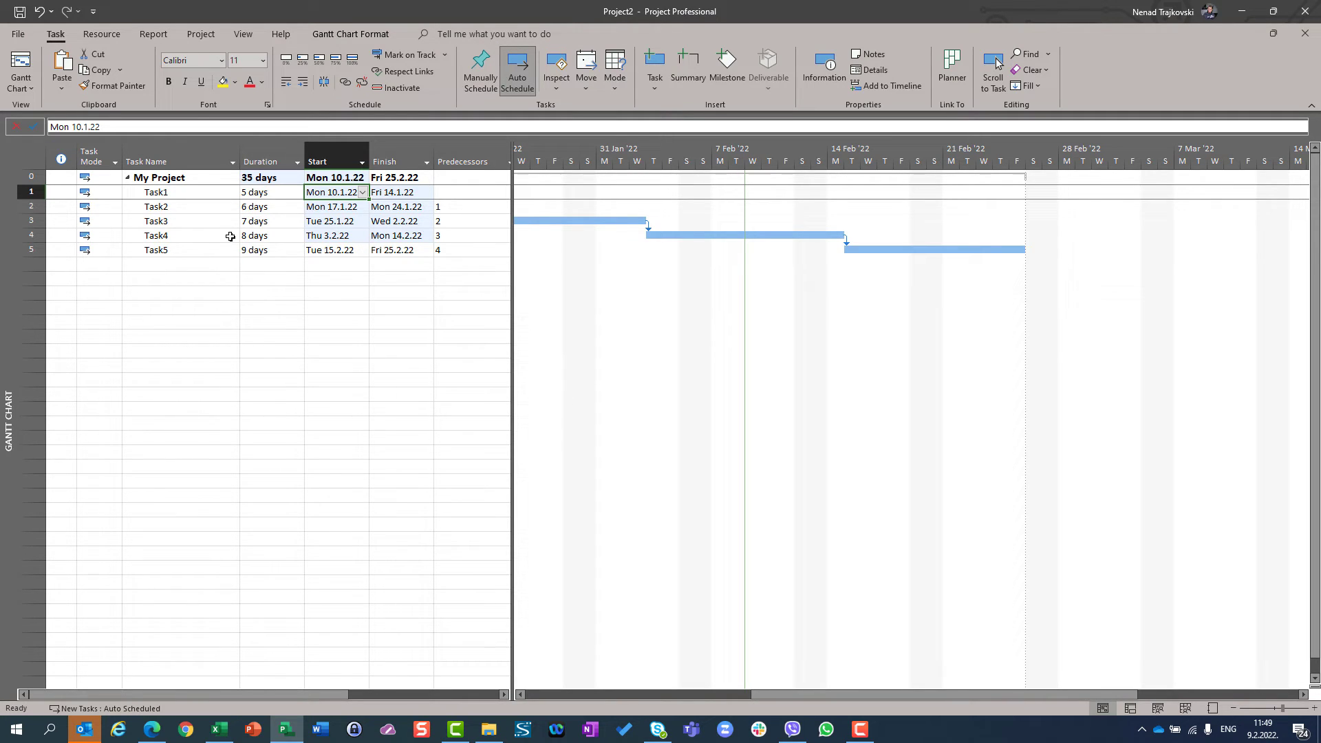
pyautogui.click(154, 238)
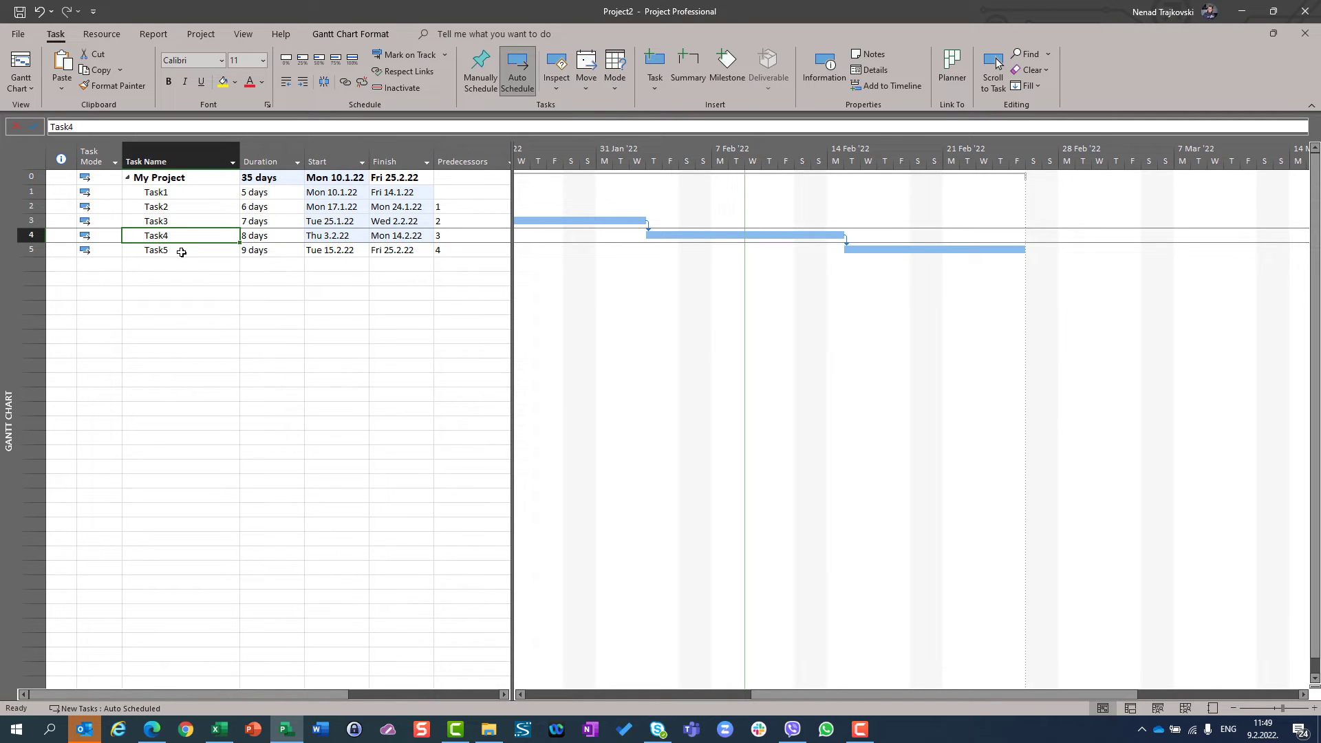
pyautogui.click(181, 252)
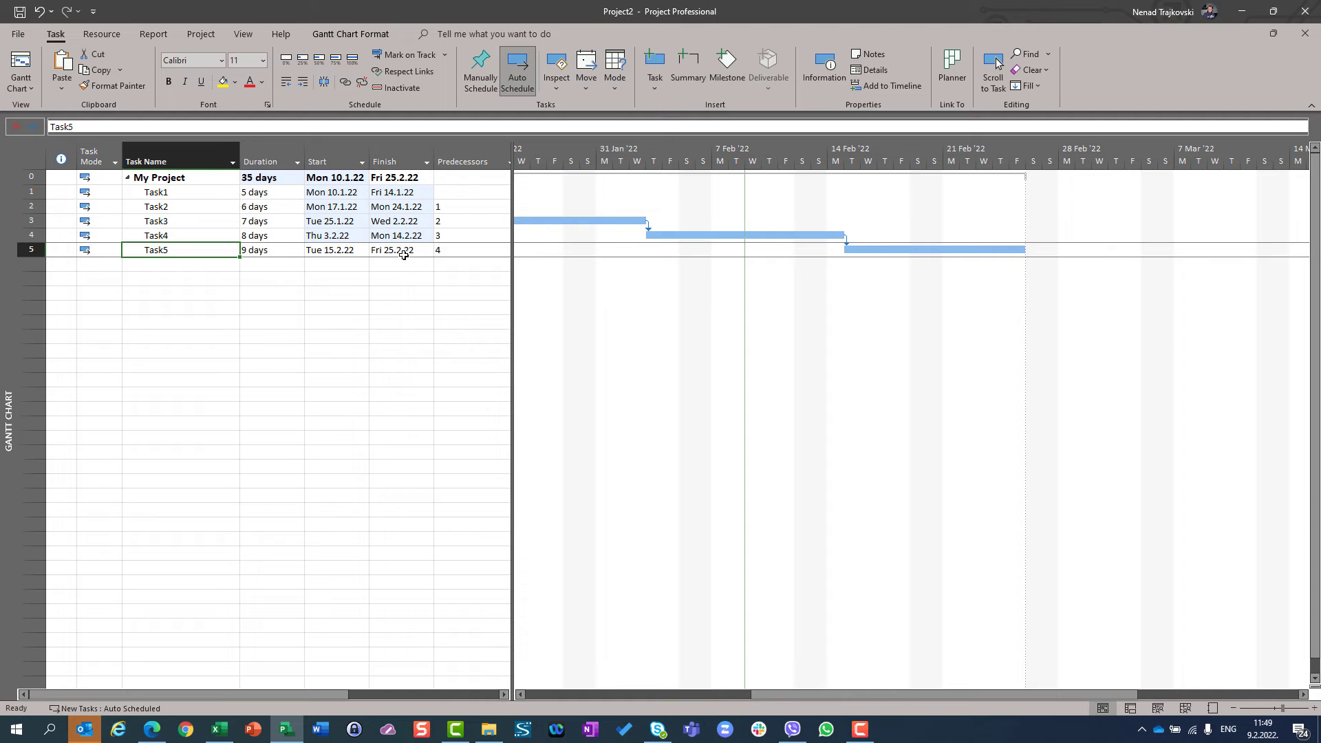
pyautogui.click(205, 34)
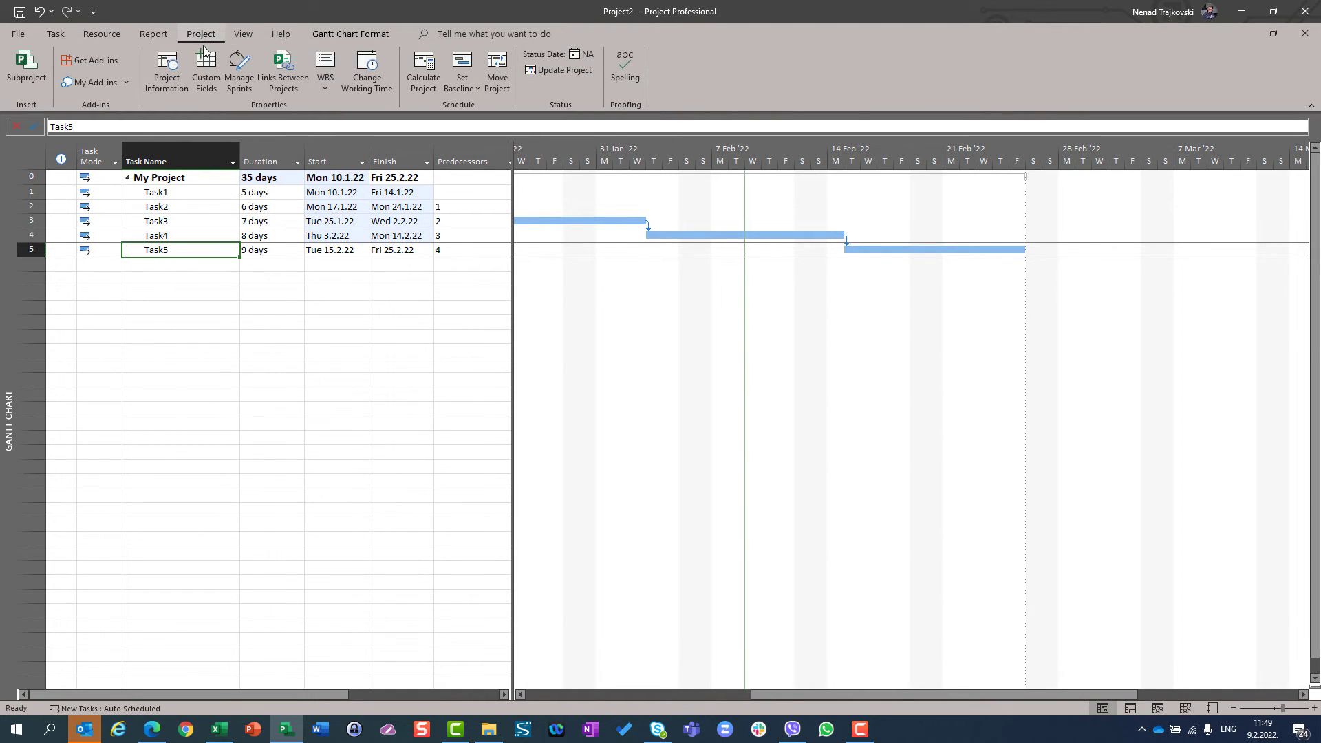
pyautogui.click(167, 72)
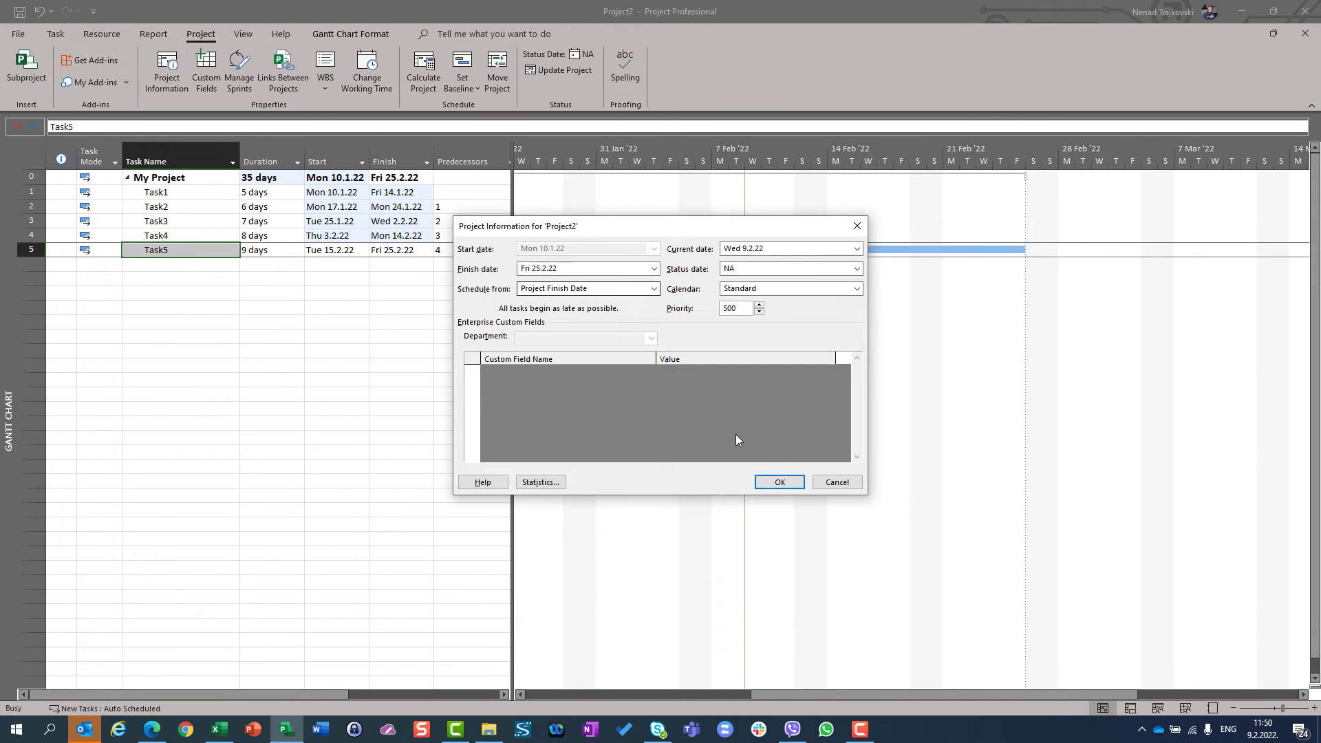
pyautogui.click(829, 487)
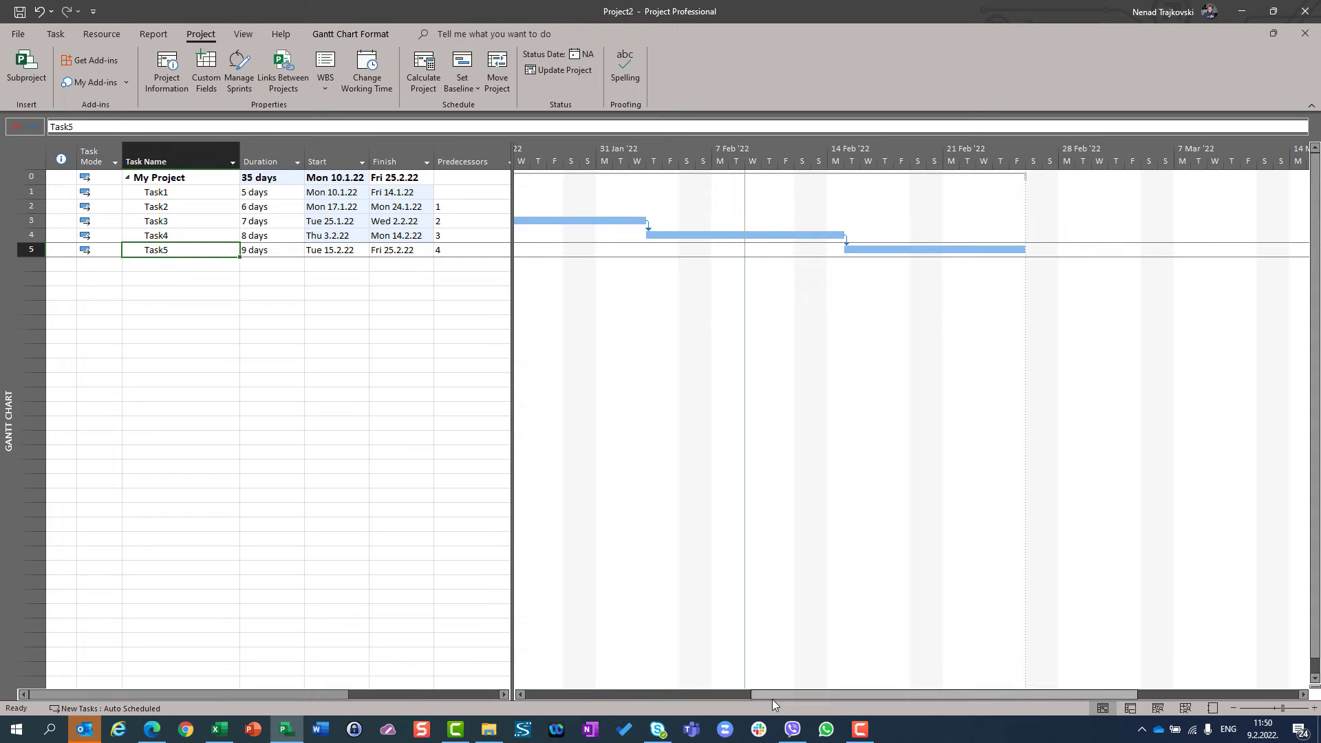
pyautogui.moveTo(773, 699); pyautogui.dragTo(620, 692)
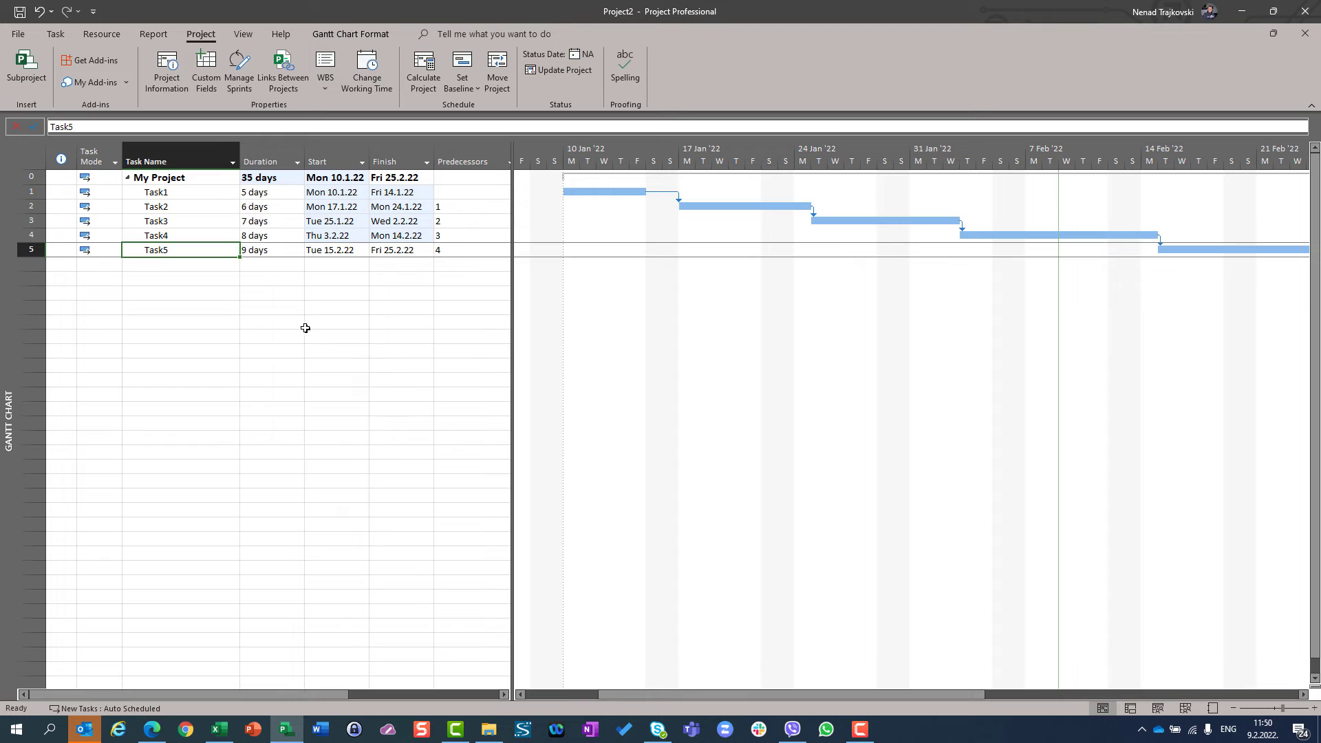
# Try Project Start Date as the scheduling basis in the project information, and return it to Project Finish Date
pyautogui.click(172, 74)
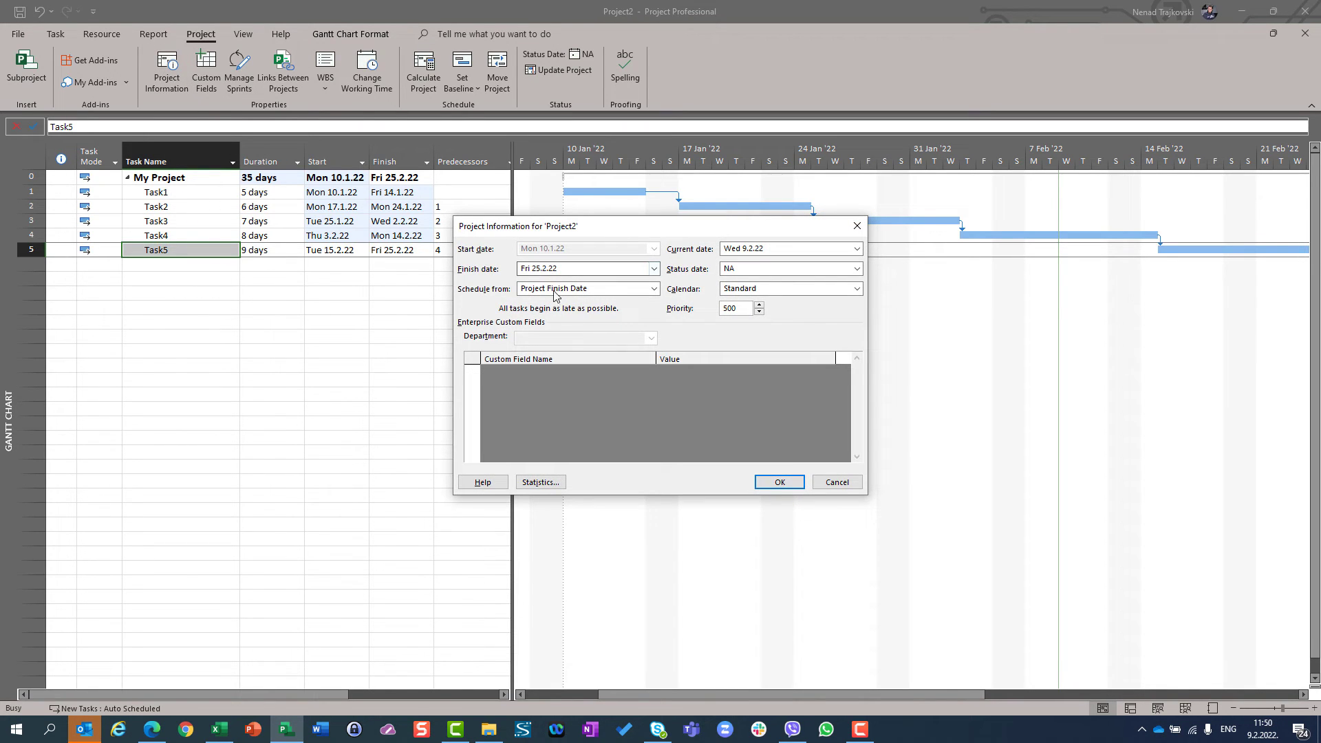
pyautogui.click(552, 290)
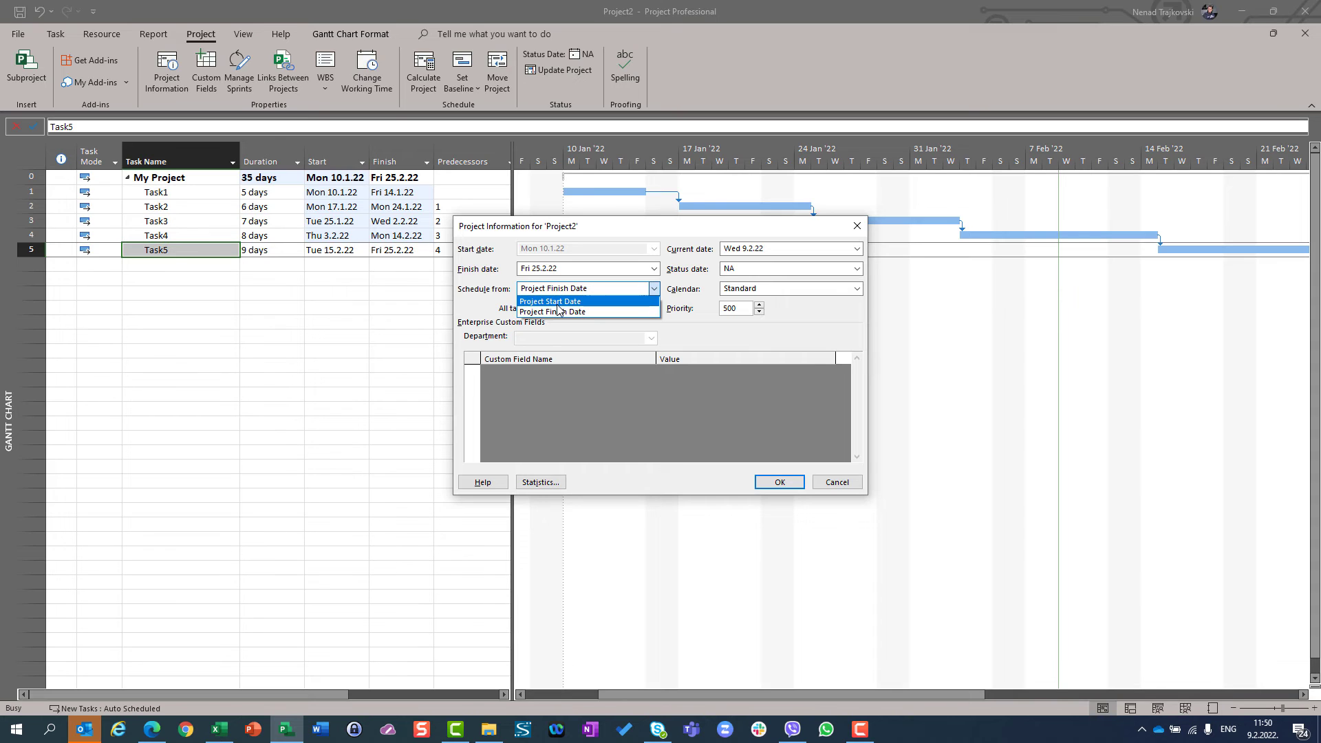
pyautogui.click(557, 303)
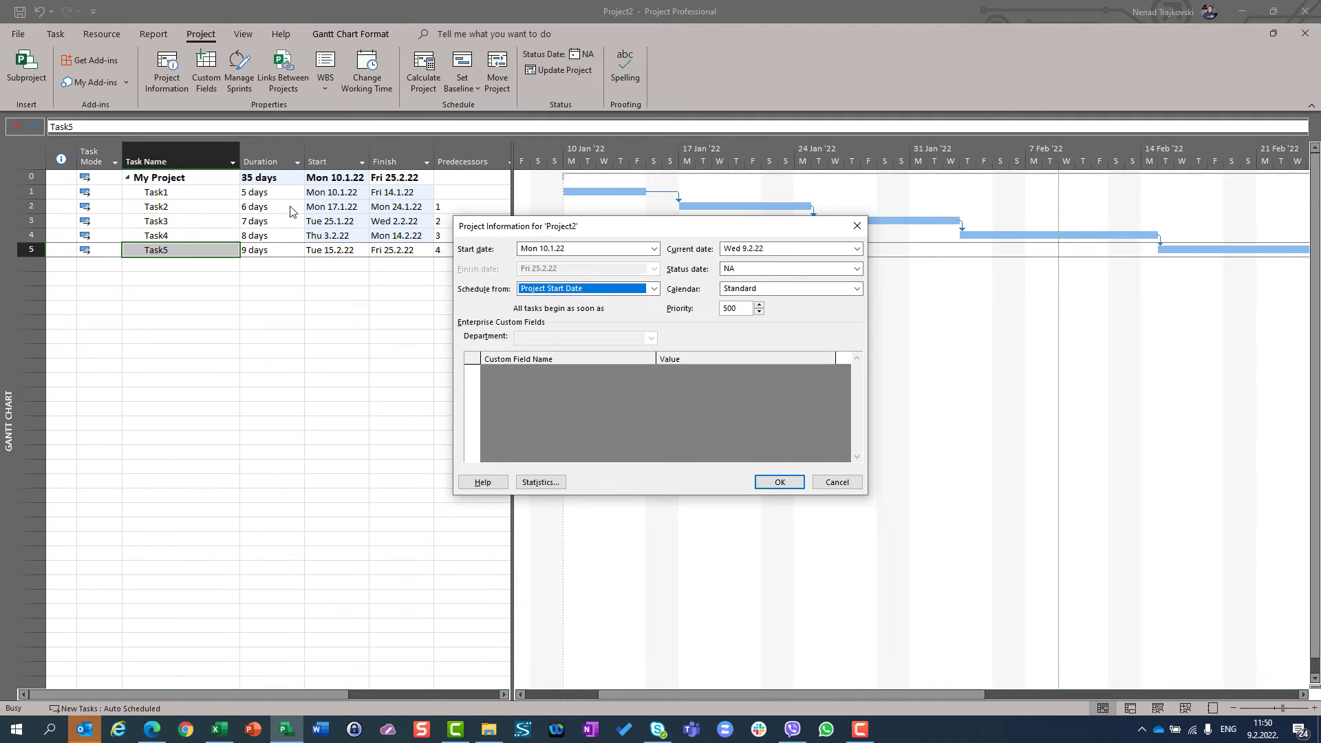
pyautogui.click(530, 293)
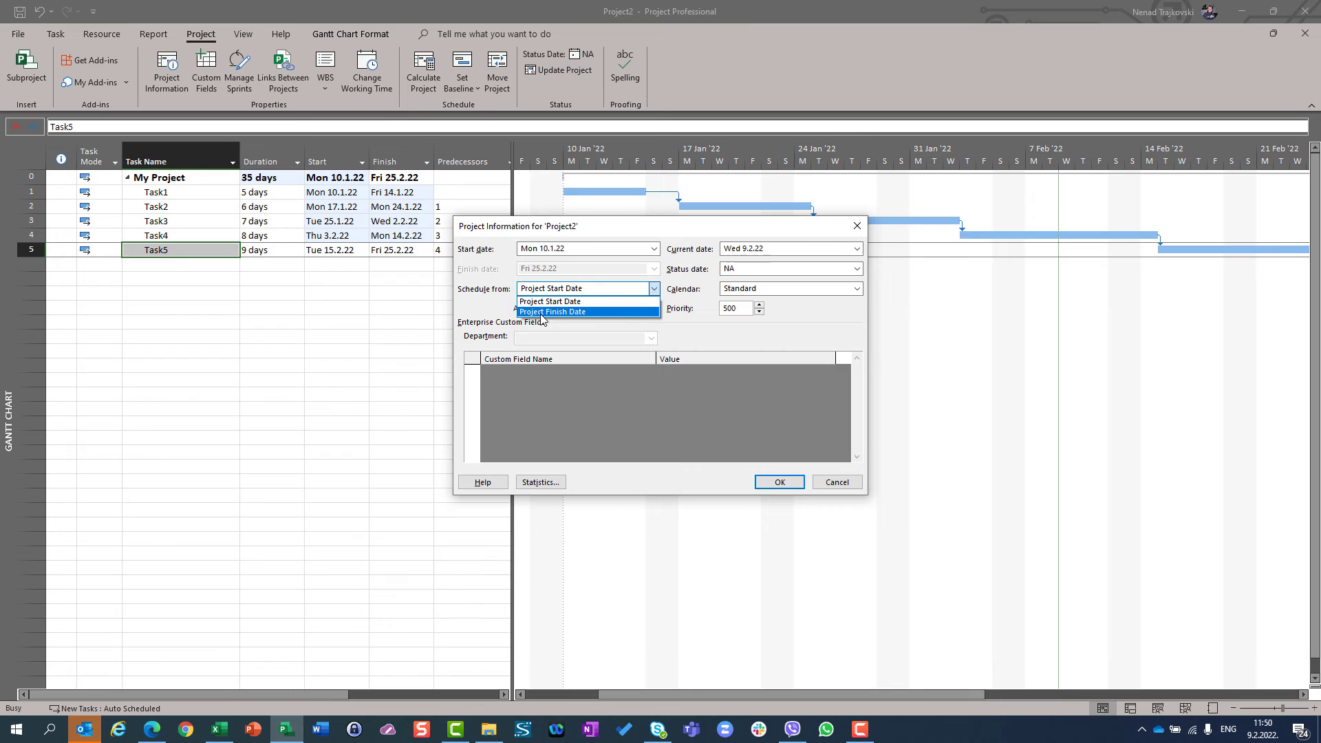
pyautogui.click(541, 312)
pyautogui.click(766, 482)
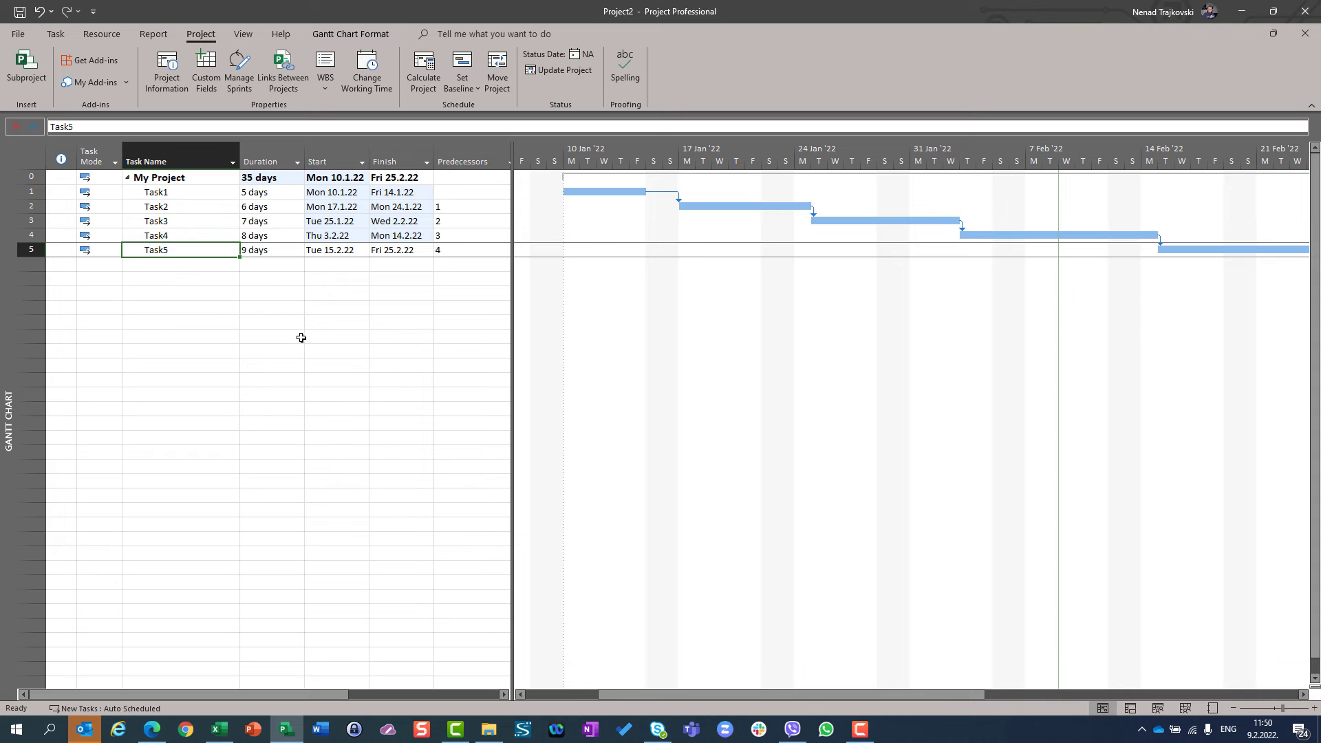
# Review the finish date in the project information, and change the project to be scheduled from Project Start Date
pyautogui.click(162, 71)
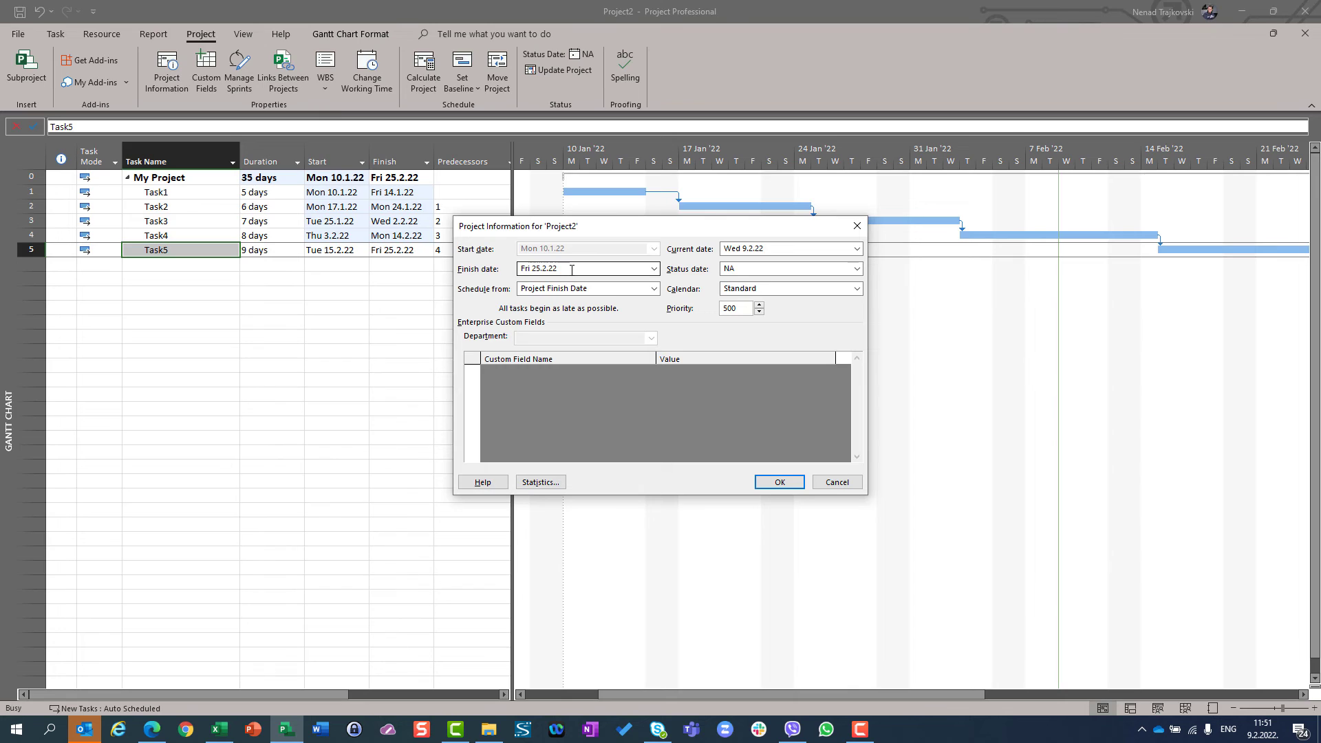
pyautogui.click(780, 482)
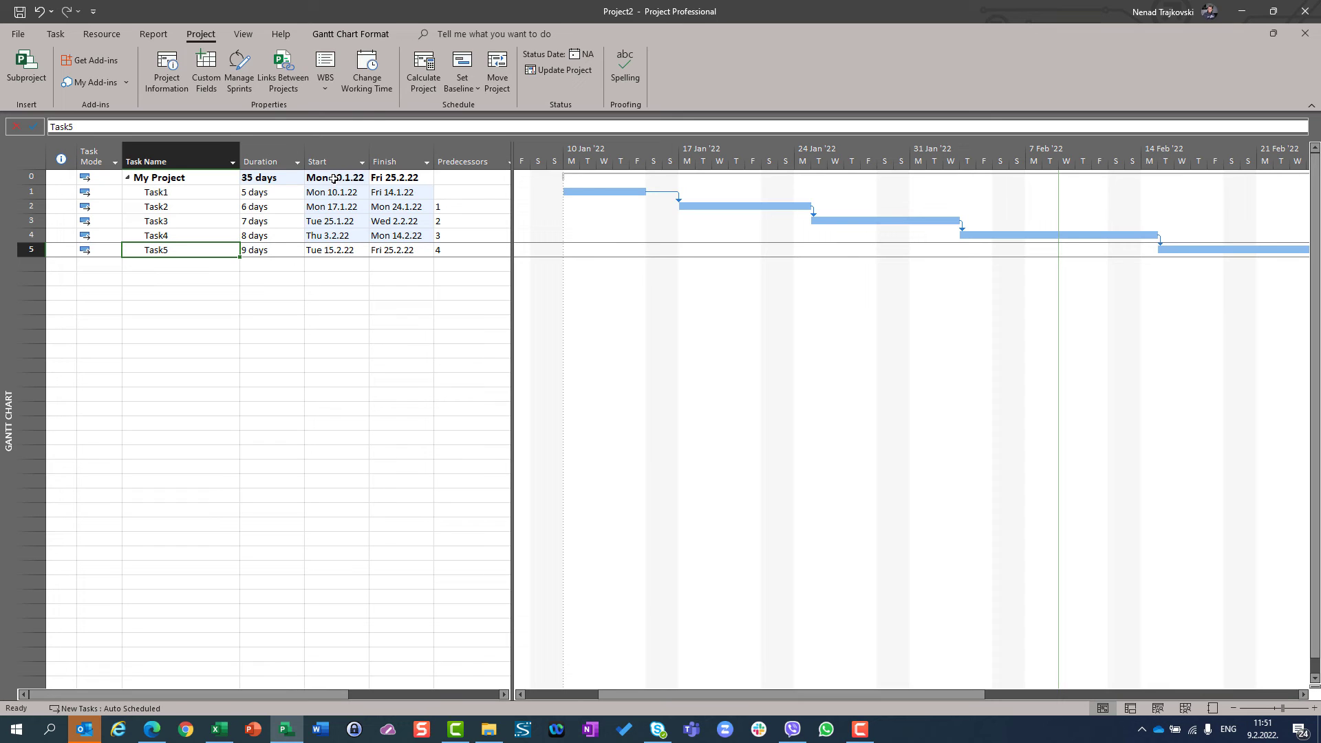
pyautogui.click(168, 79)
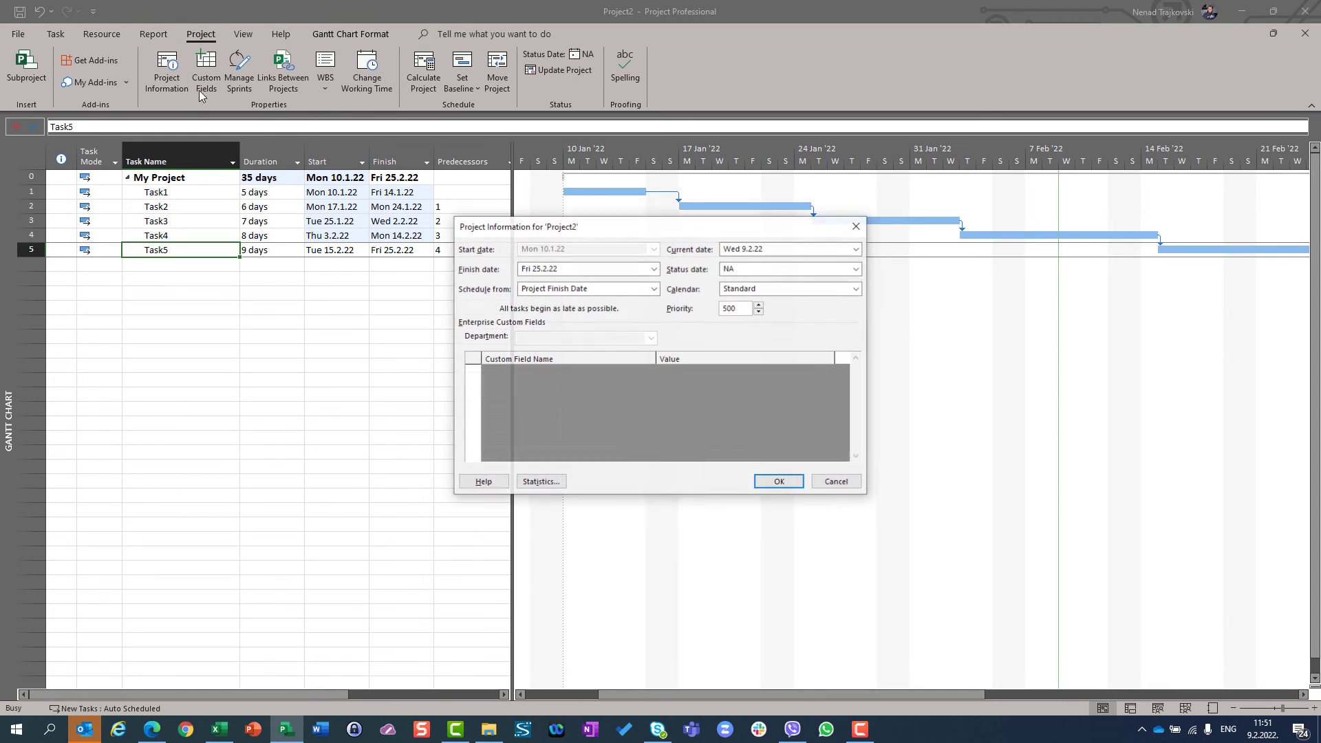
pyautogui.click(596, 290)
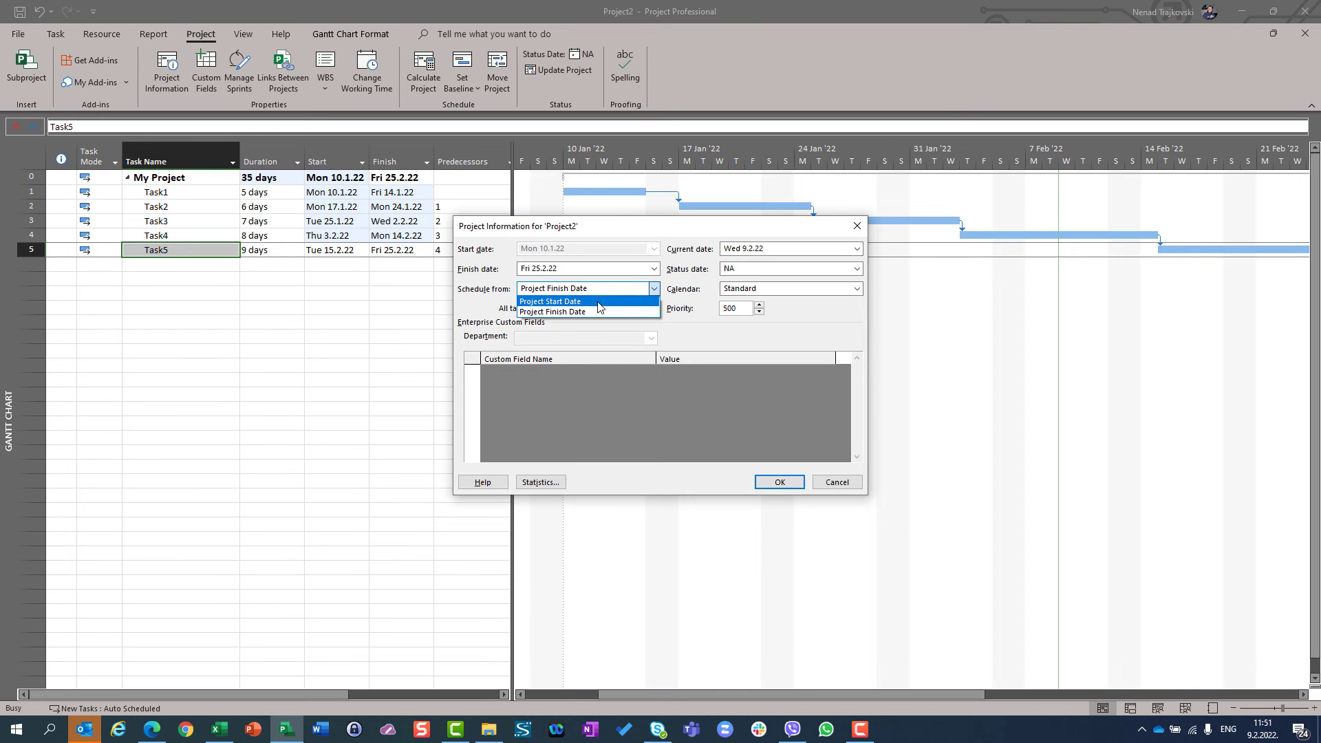
pyautogui.click(598, 302)
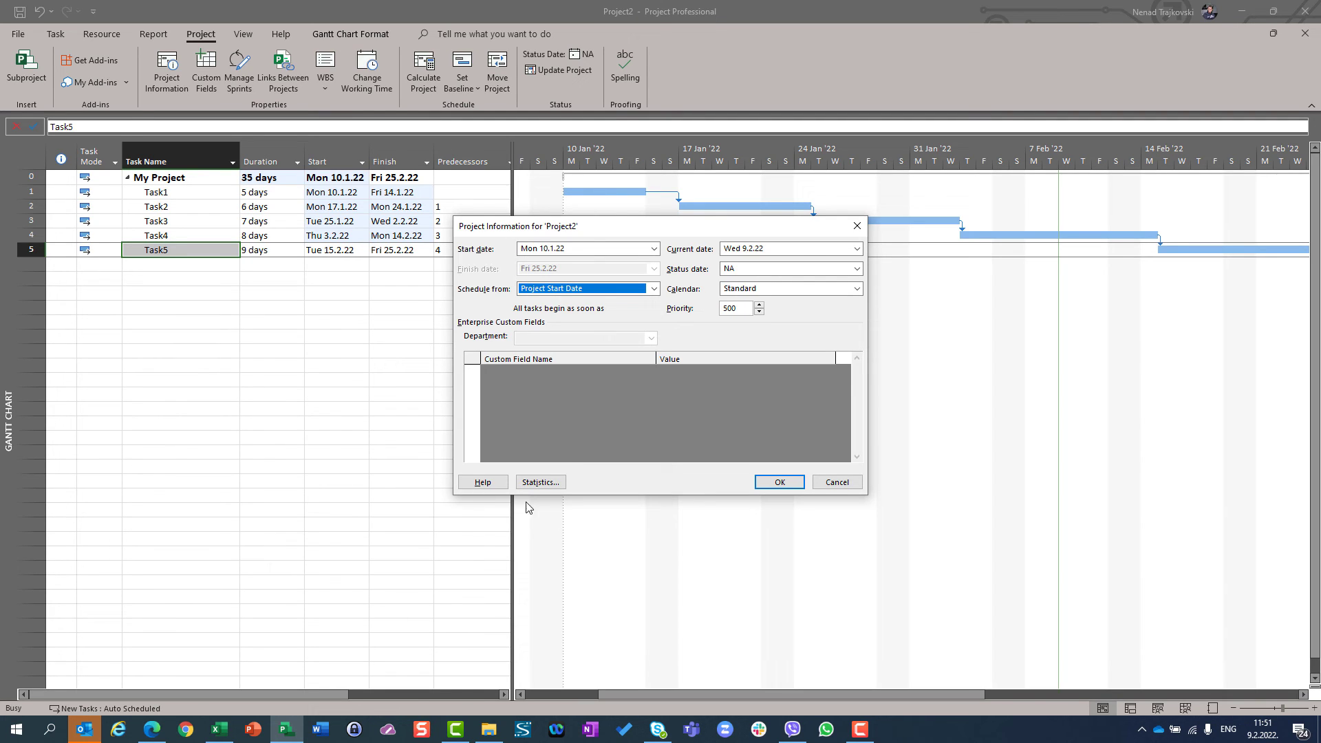
pyautogui.click(765, 485)
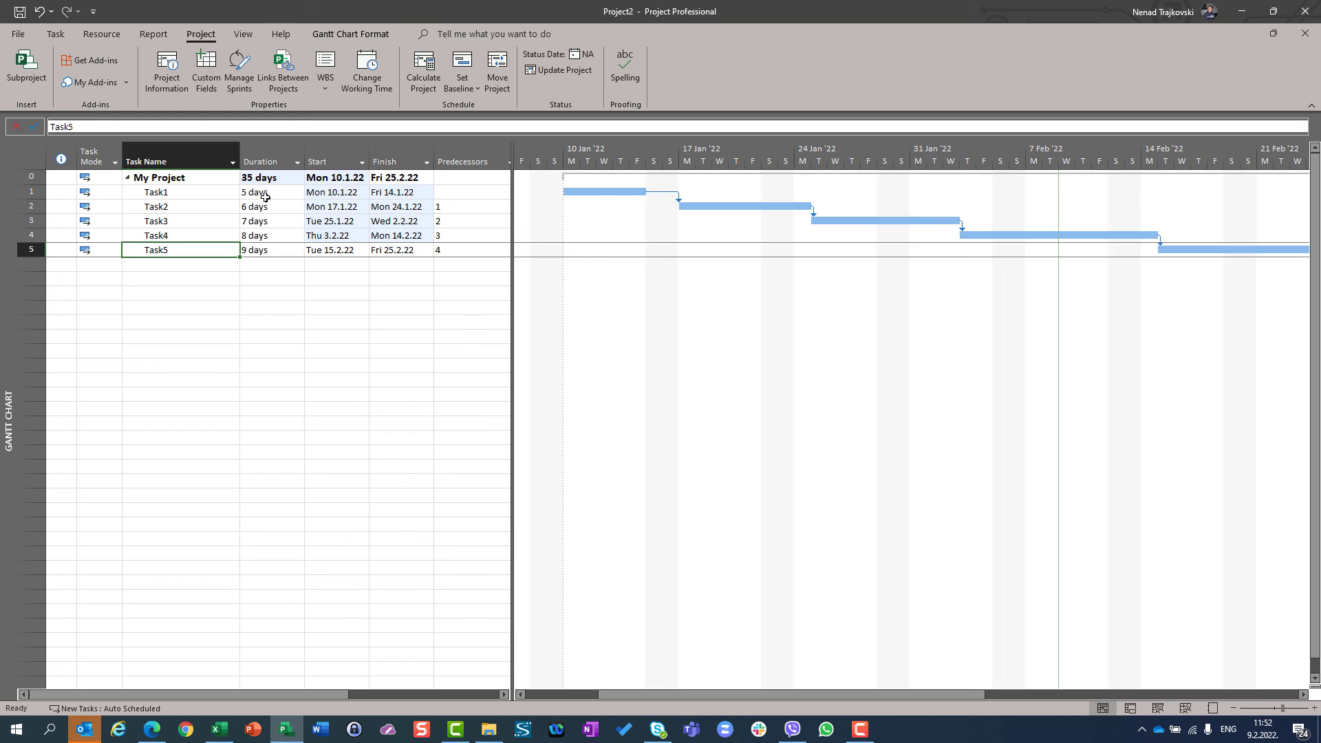
# Set the project's start date to Monday 14.2.2022 in the project information
pyautogui.click(166, 68)
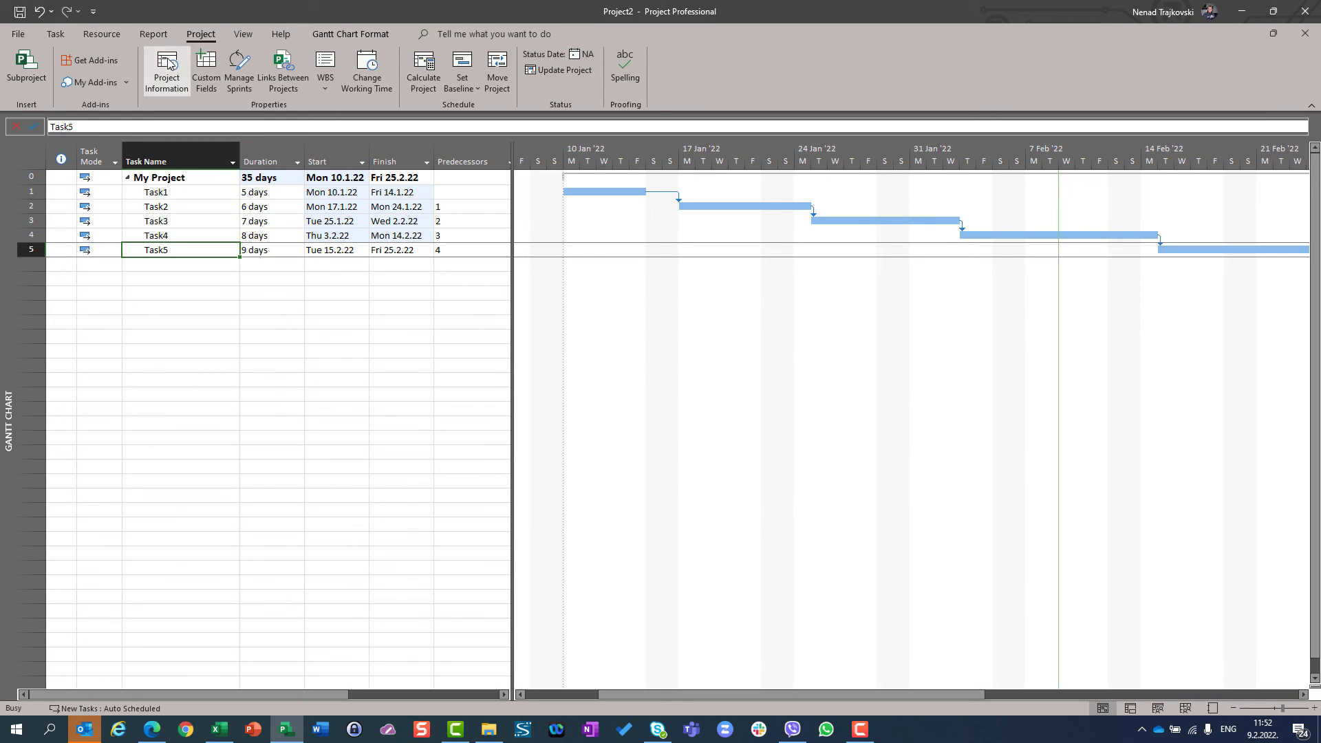
pyautogui.click(653, 248)
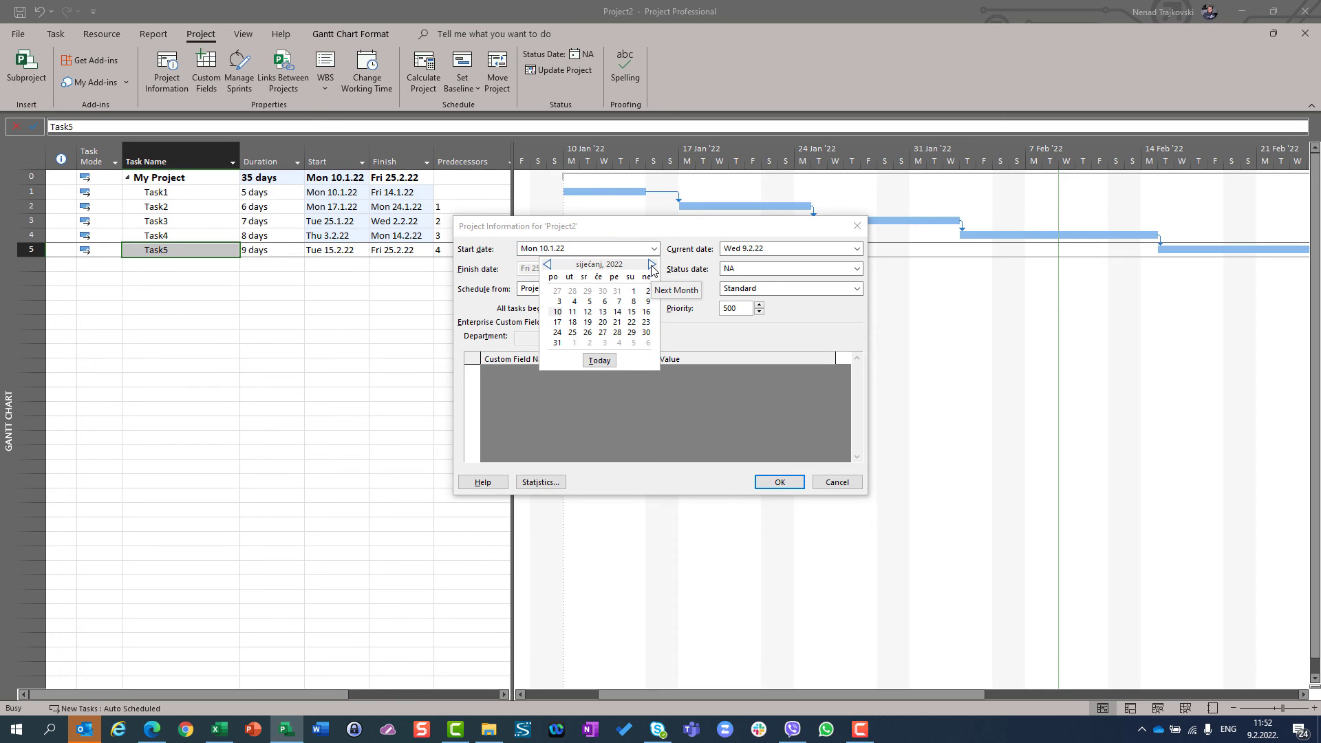
pyautogui.click(651, 266)
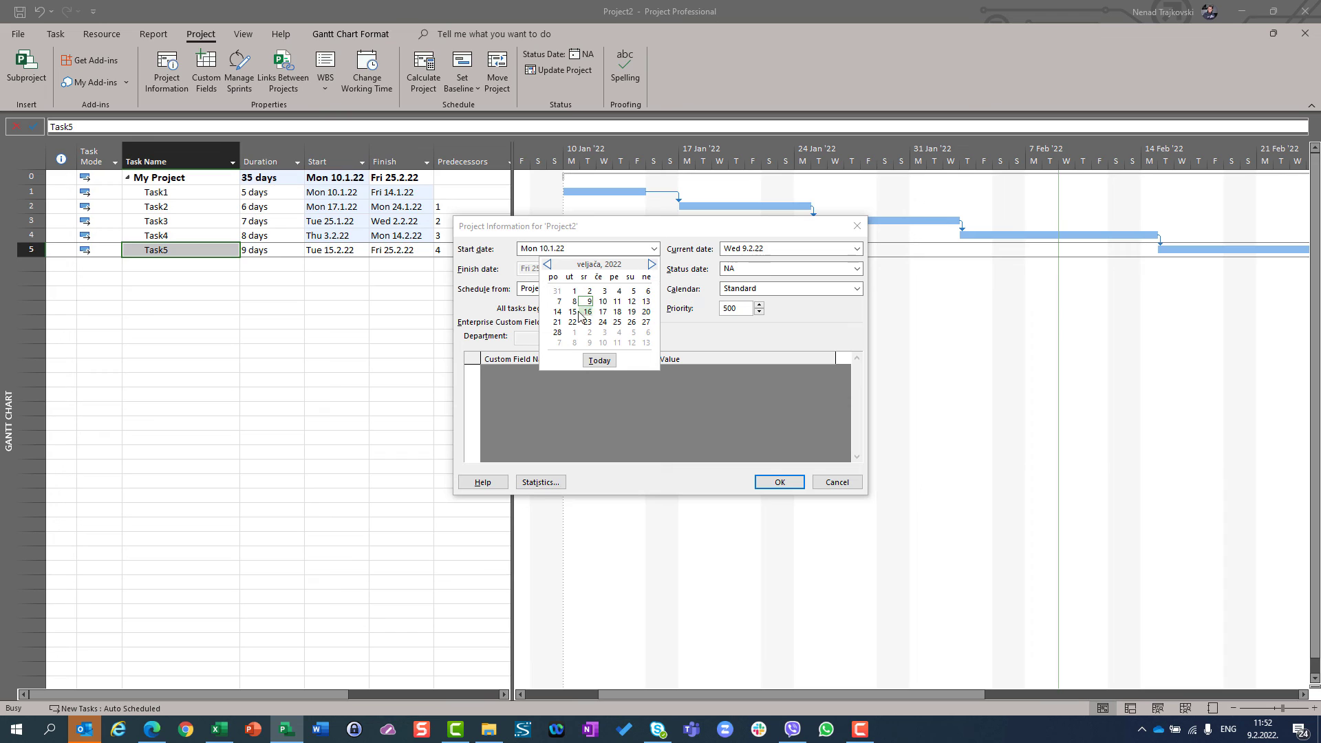
pyautogui.click(557, 313)
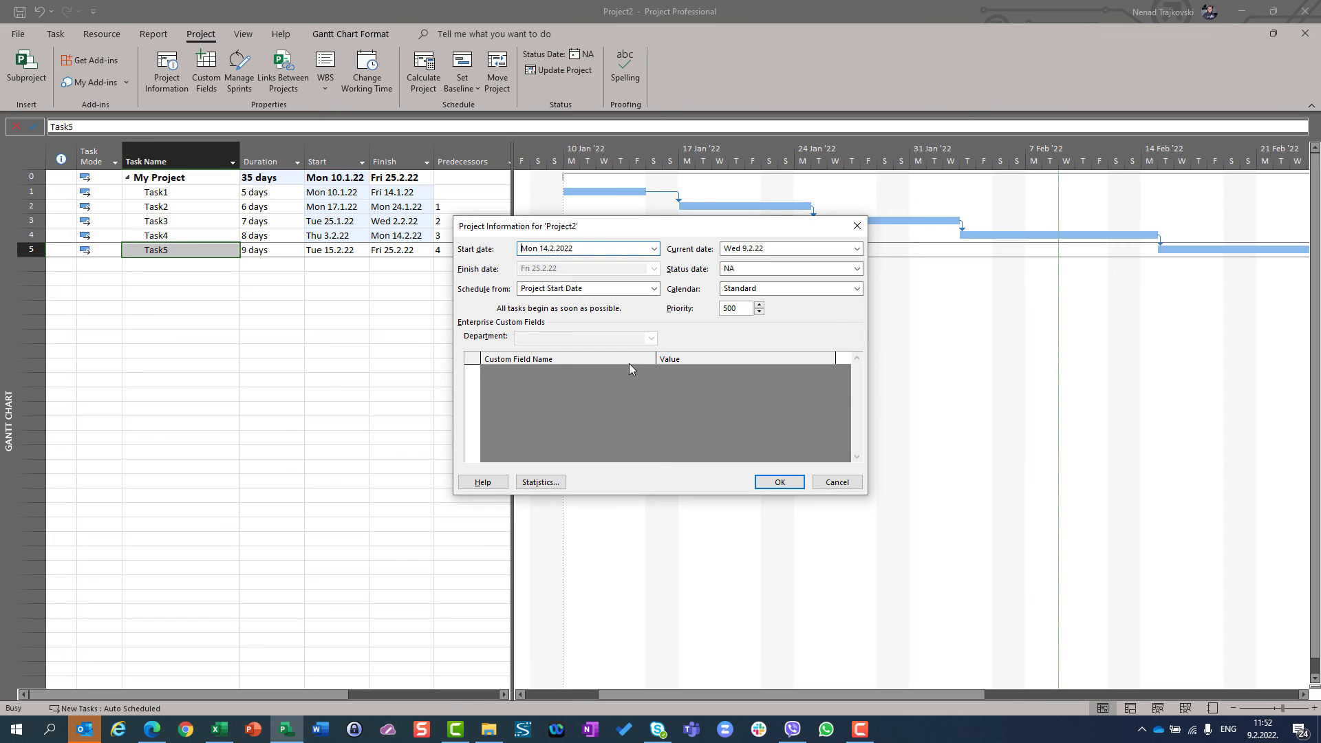
pyautogui.click(773, 481)
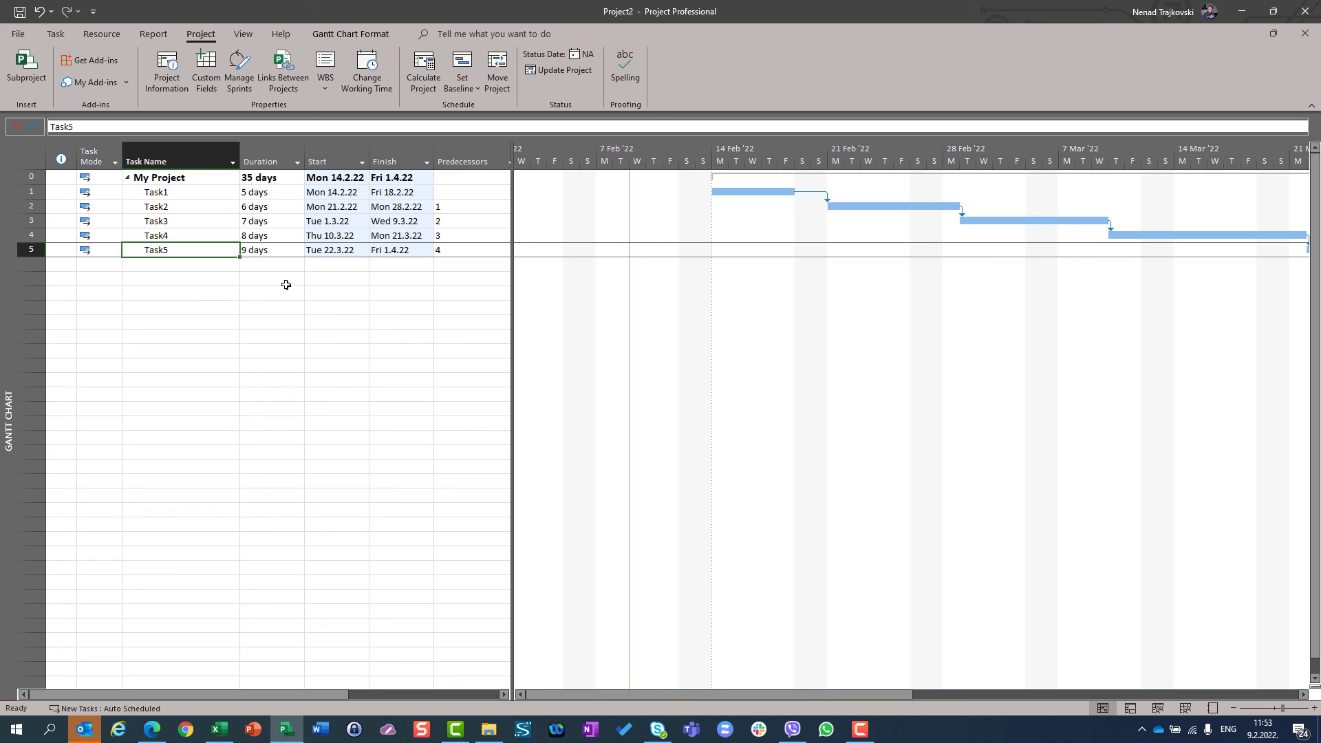
# Check Task1's dates and review the start date and scheduling basis in the project information, dismissing the message notification
pyautogui.click(205, 193)
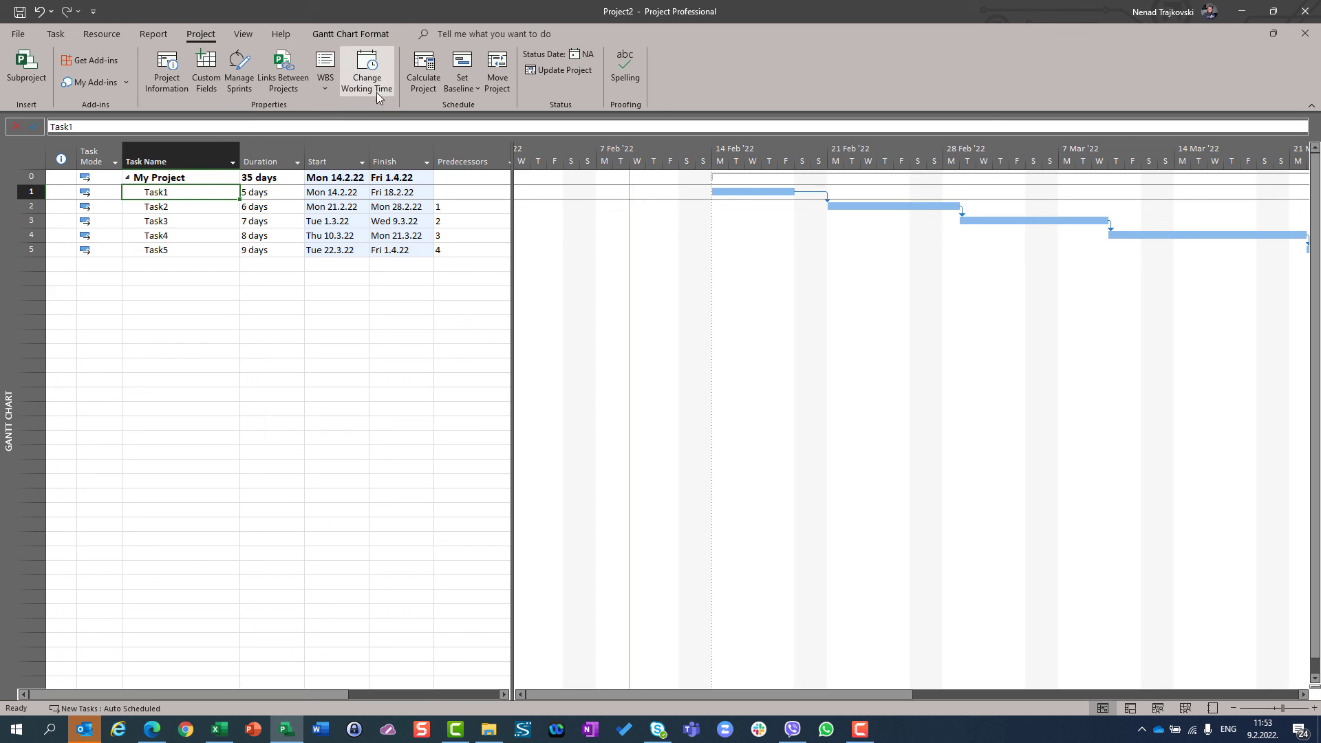
pyautogui.click(168, 75)
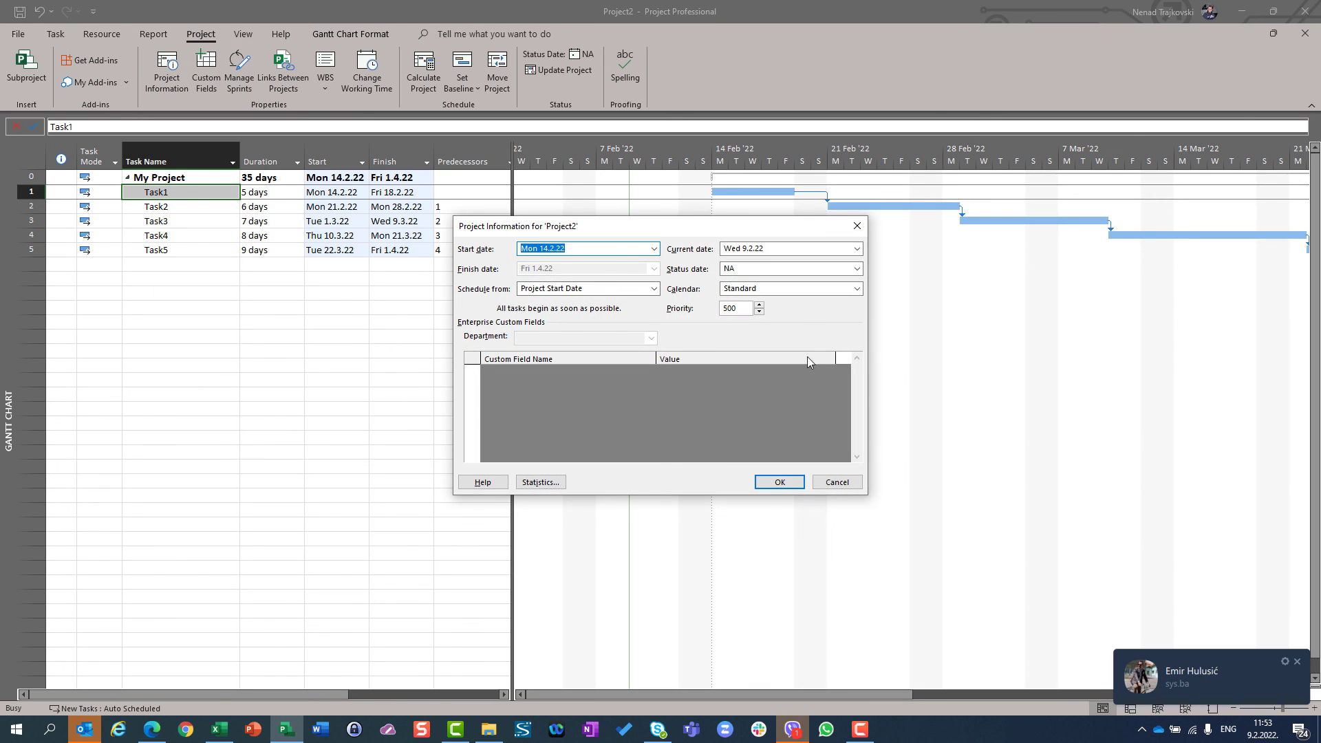
pyautogui.click(1297, 661)
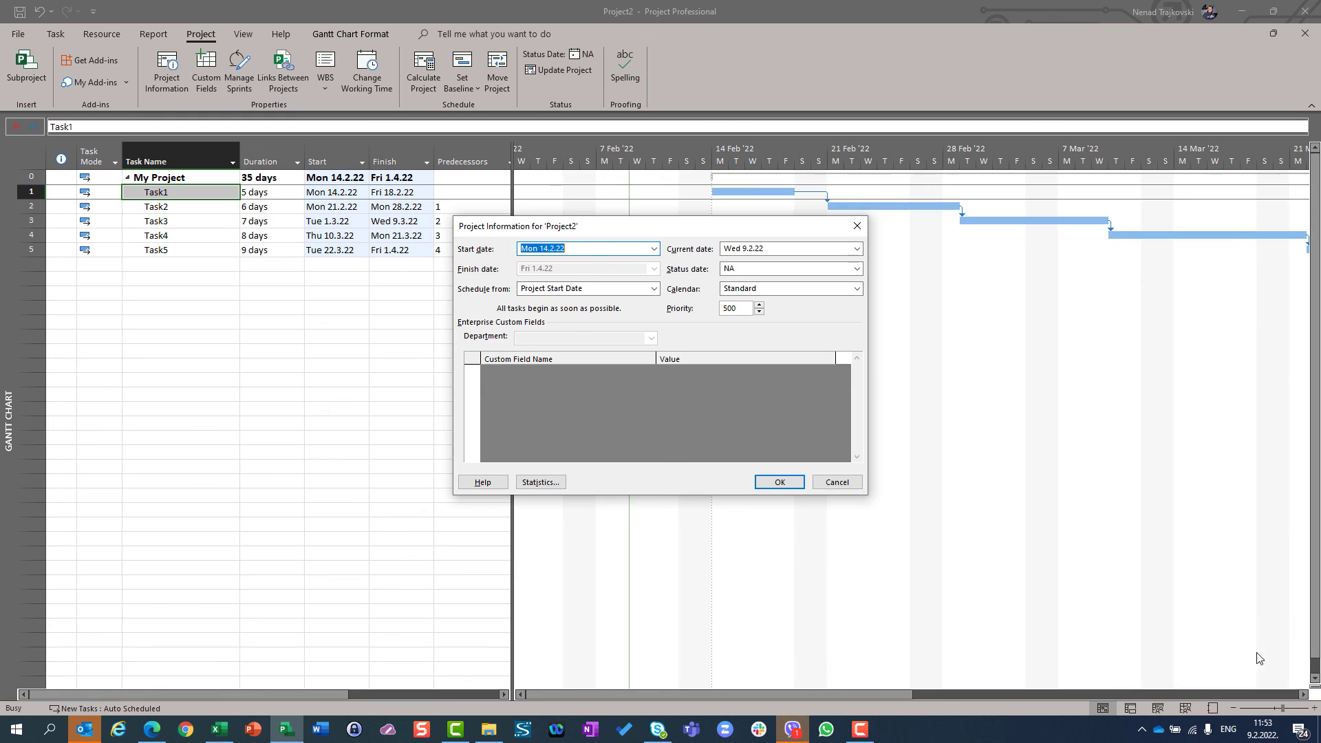
pyautogui.click(785, 484)
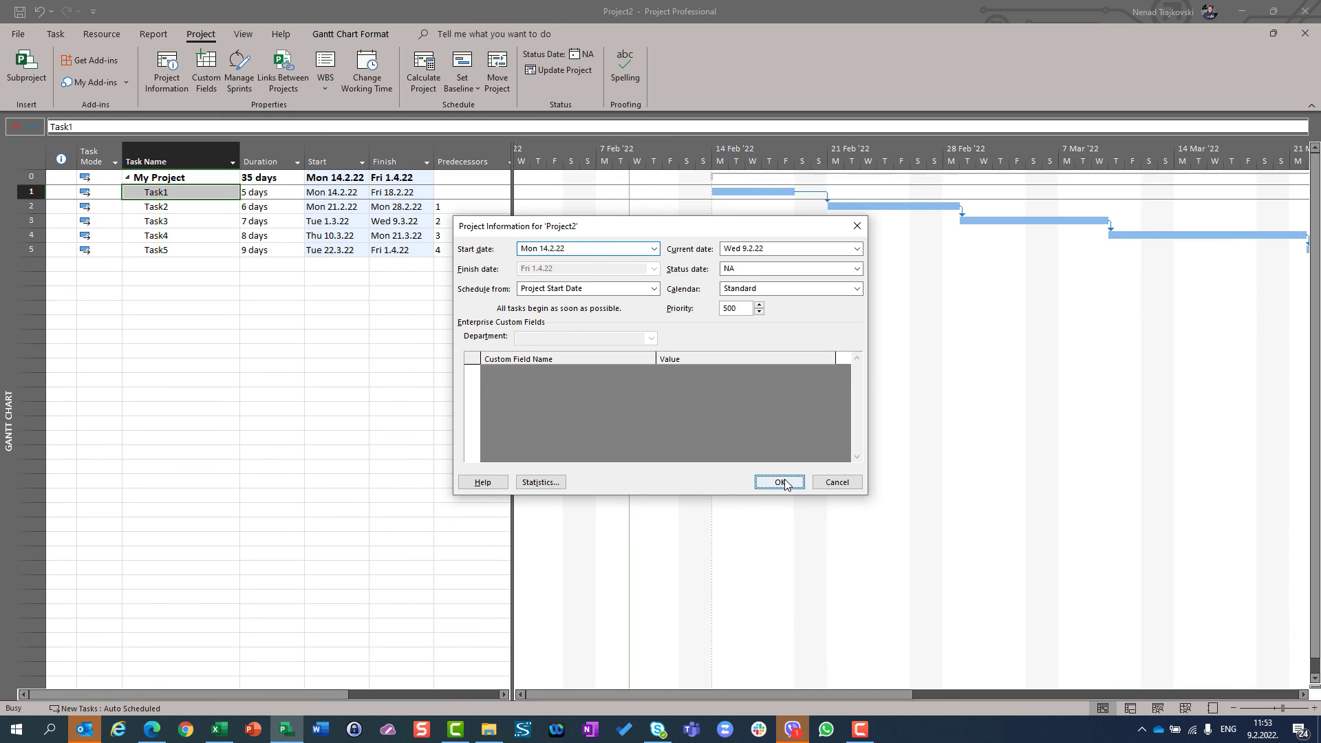